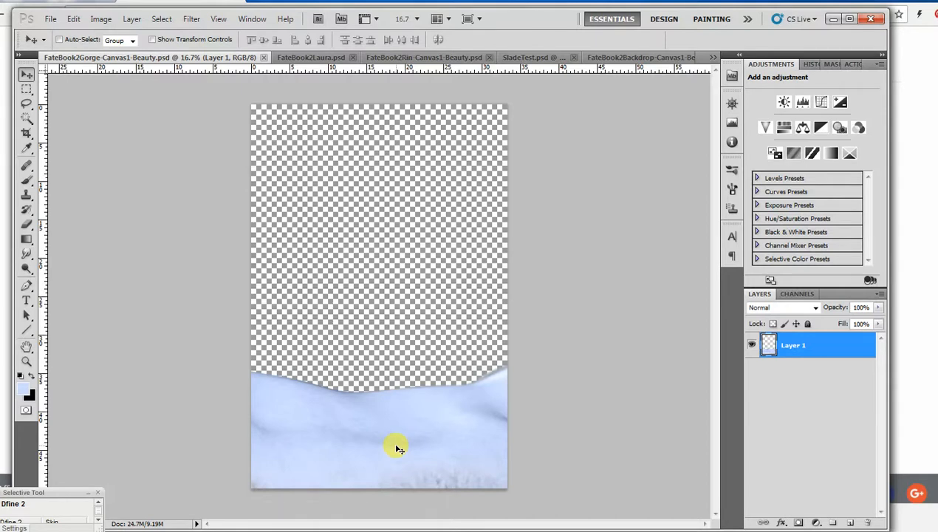
Copy the mountain layer from FateBook2Backdrop-Canvas1-Beauty.psd into the FateBook2Gorge document, placing it behind the snow and across the full canvas width
{"action": "left_click", "coordinate": [627, 59]}
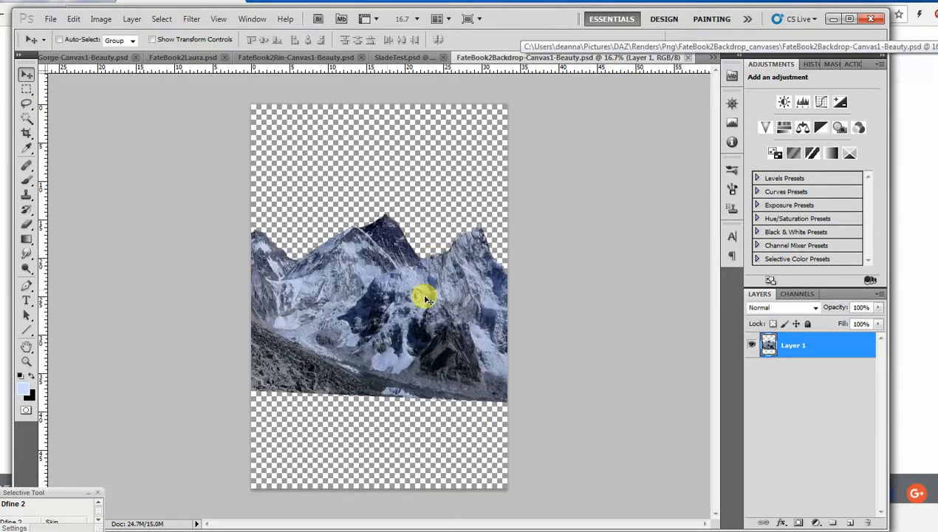
{"action": "left_click_drag", "start_coordinate": [445, 335], "coordinate": [405, 274]}
{"action": "left_click_drag", "start_coordinate": [316, 290], "coordinate": [339, 312]}
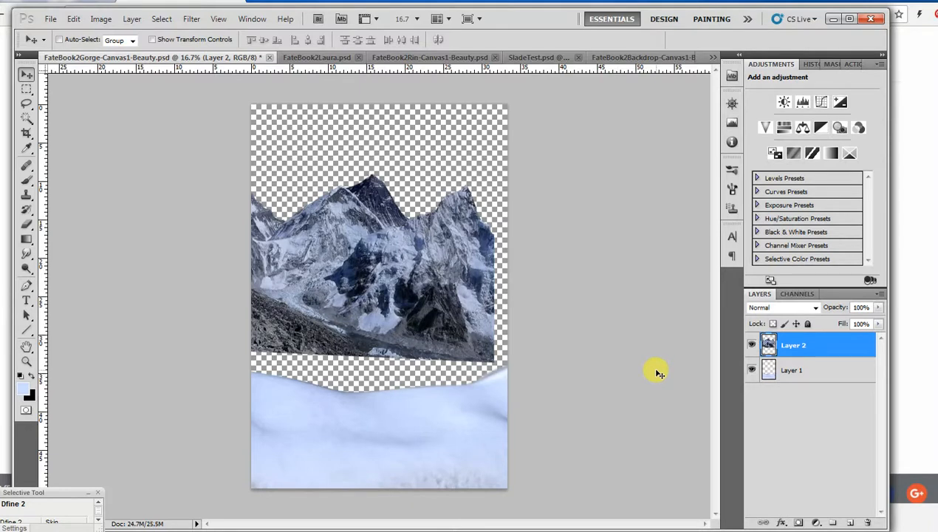
{"action": "left_click_drag", "start_coordinate": [819, 352], "coordinate": [819, 382]}
{"action": "left_click_drag", "start_coordinate": [373, 293], "coordinate": [379, 320]}
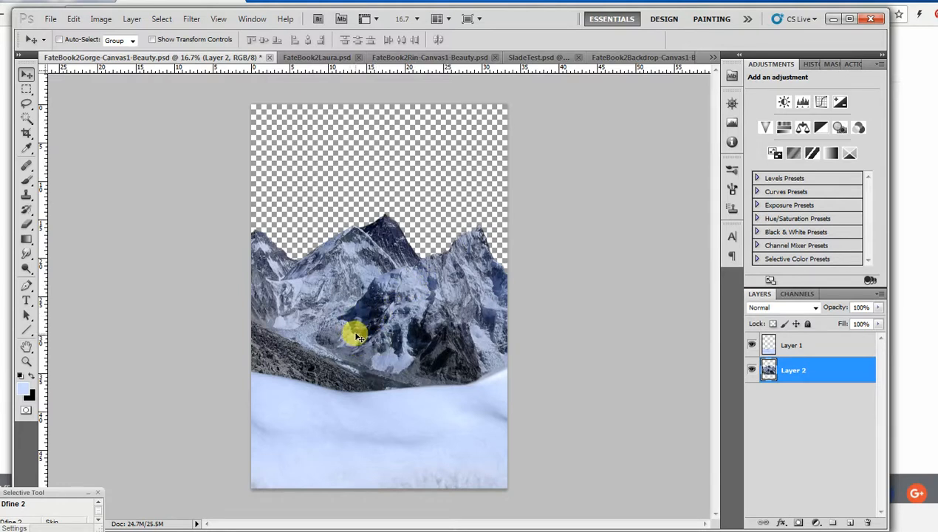
Flip the mountain layer horizontally and lower it behind the snow to about Y 2167 px
{"action": "key", "text": "ctrl+t"}
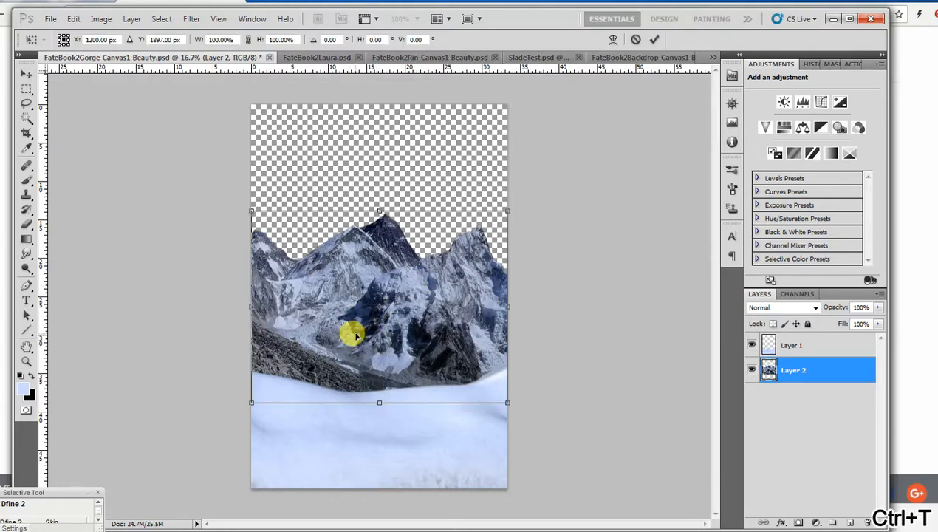
{"action": "right_click", "coordinate": [329, 274]}
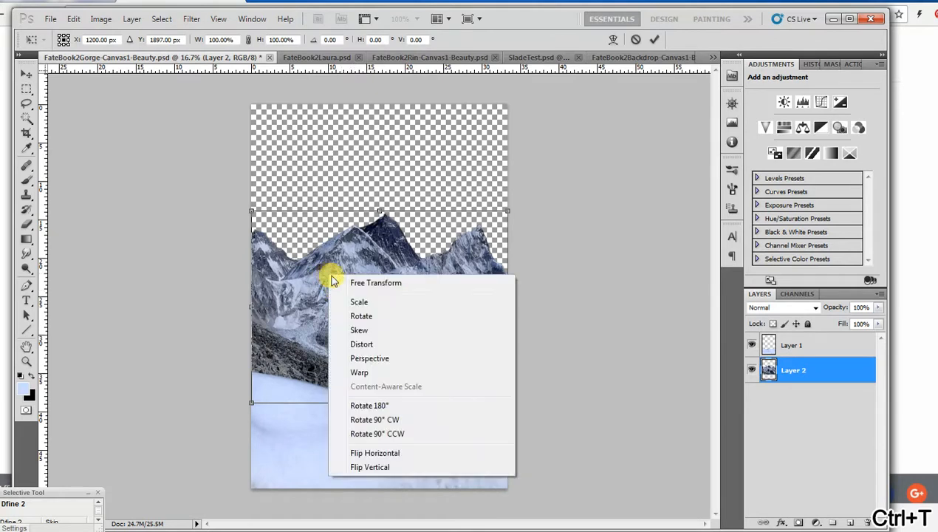
{"action": "left_click", "coordinate": [381, 452]}
{"action": "left_click_drag", "start_coordinate": [428, 306], "coordinate": [433, 340]}
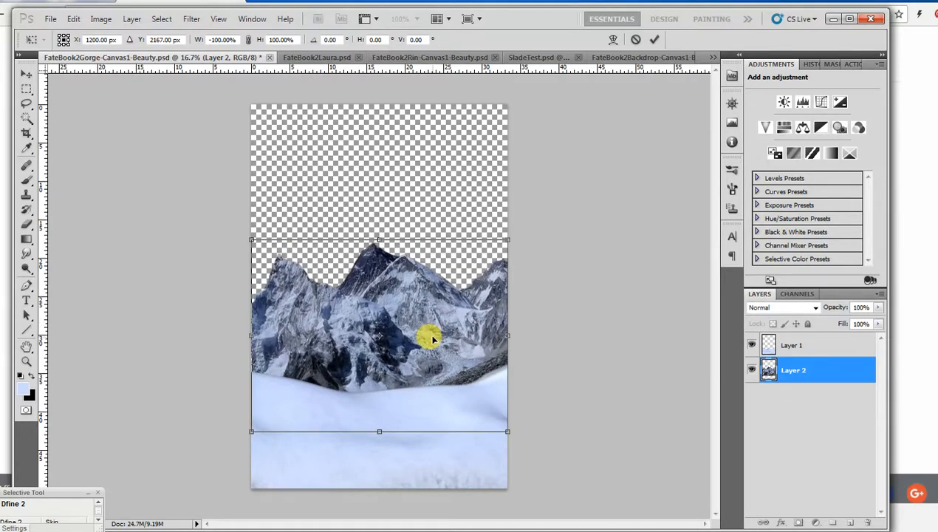
{"action": "key", "text": "Return"}
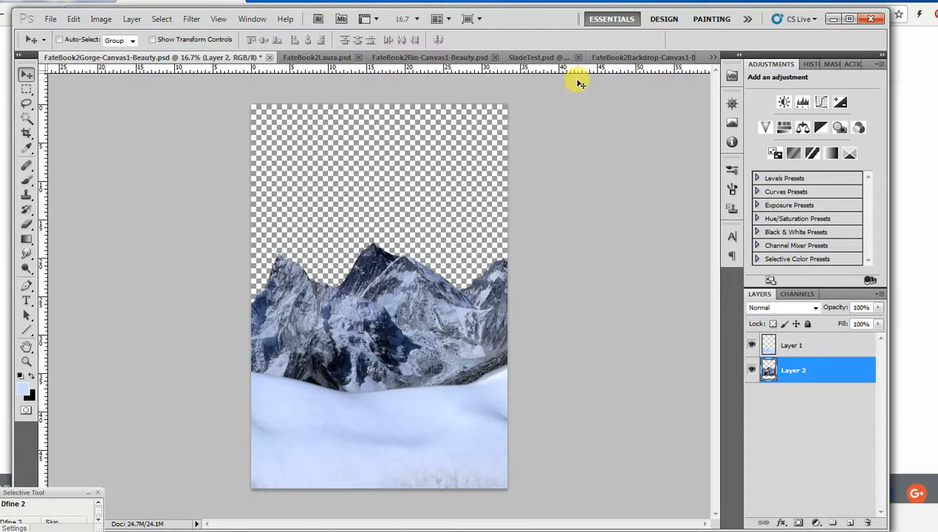
Close the backdrop document and copy the entire sky photo IMG_3356.jpg
{"action": "left_click", "coordinate": [619, 59]}
{"action": "left_click", "coordinate": [688, 57]}
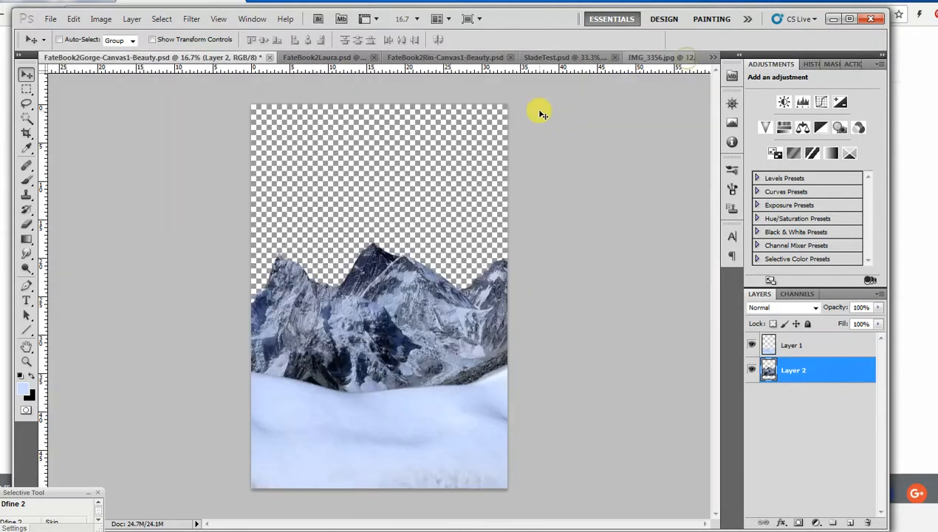
{"action": "left_click", "coordinate": [656, 59]}
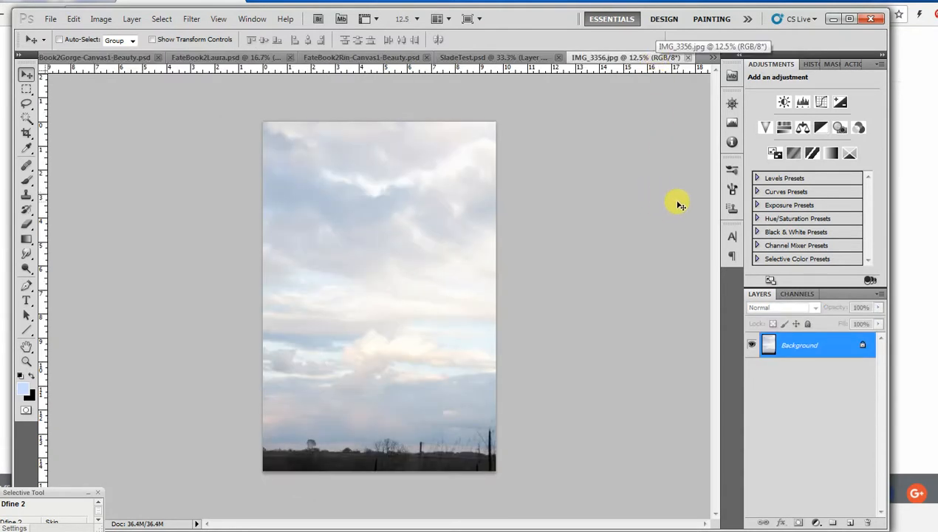
{"action": "key", "text": "ctrl+a"}
{"action": "key", "text": "ctrl+c"}
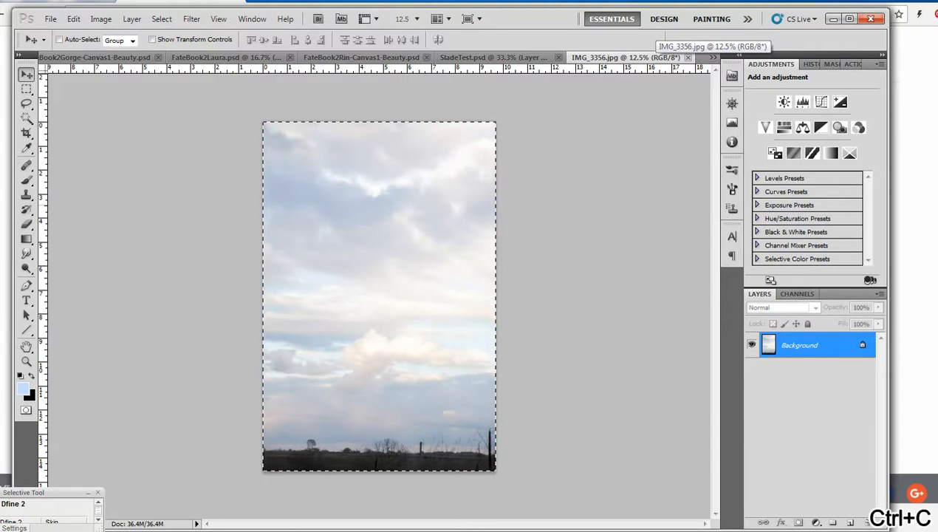
Paste the copied sky into a new layer beneath the mountains in FateBook2Gorge-Canvas1-Beauty.psd
{"action": "left_click", "coordinate": [78, 57]}
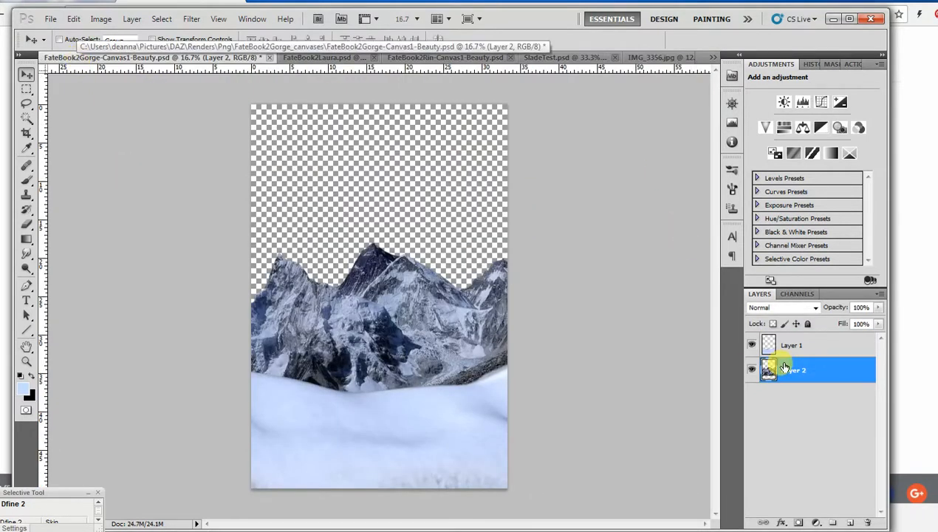
{"action": "left_click", "coordinate": [849, 522]}
{"action": "left_click_drag", "start_coordinate": [852, 370], "coordinate": [846, 412]}
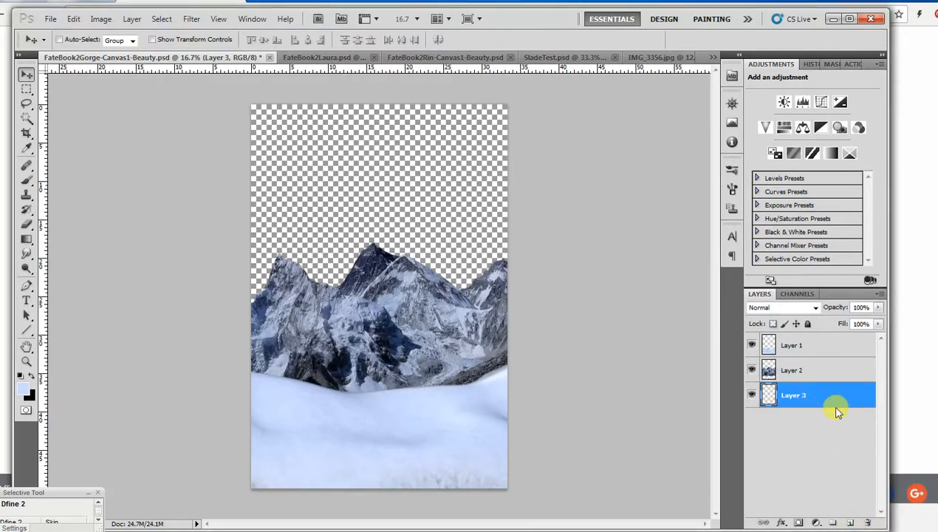
{"action": "key", "text": "ctrl+v"}
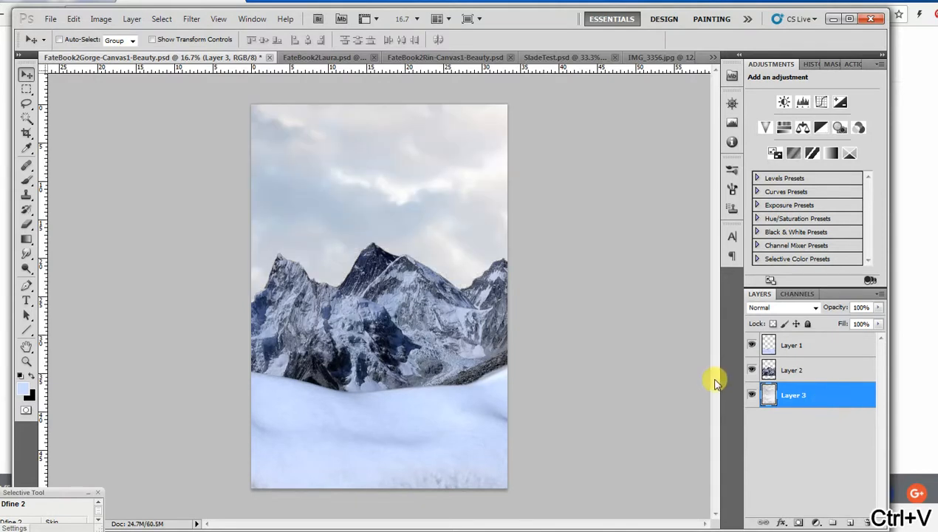
Flip the sky layer horizontally and scale it to about 85.5%, aligned with the canvas's upper-left corner
{"action": "key", "text": "ctrl+t"}
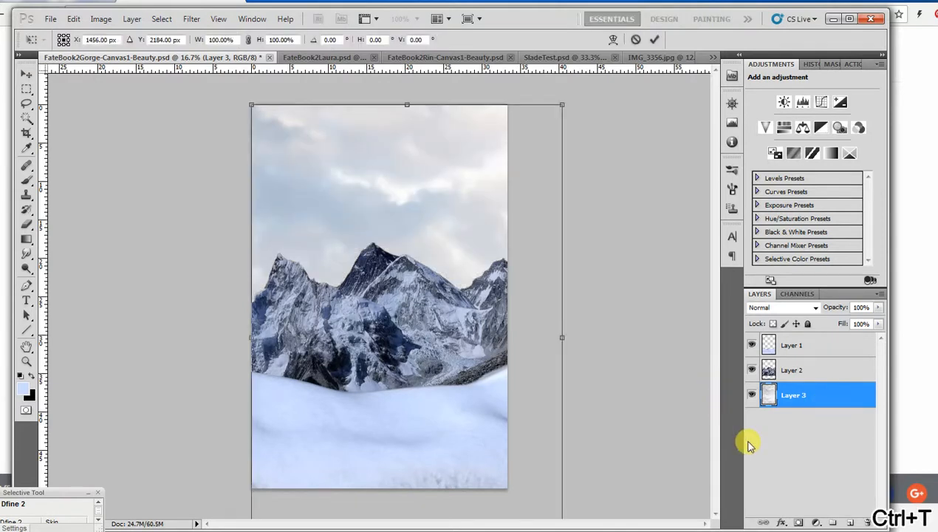
{"action": "left_click_drag", "start_coordinate": [453, 203], "coordinate": [410, 204]}
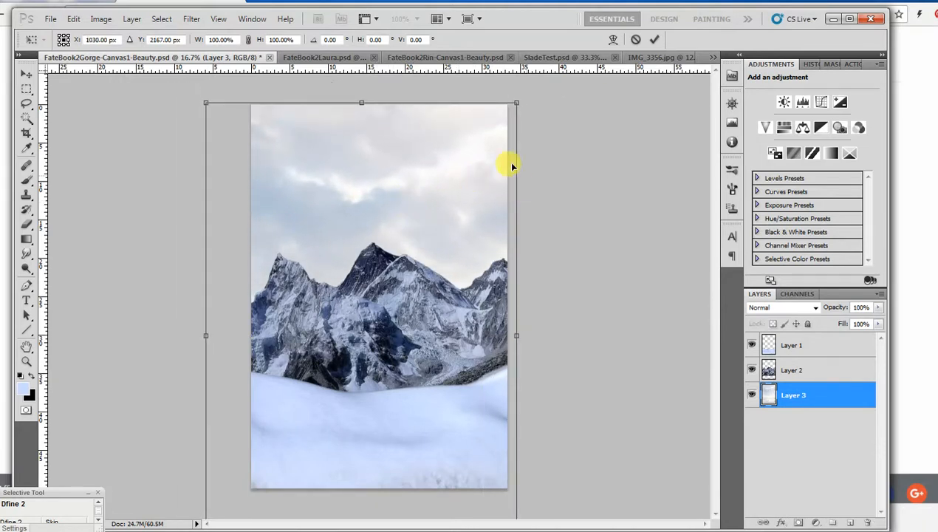
{"action": "right_click", "coordinate": [461, 195]}
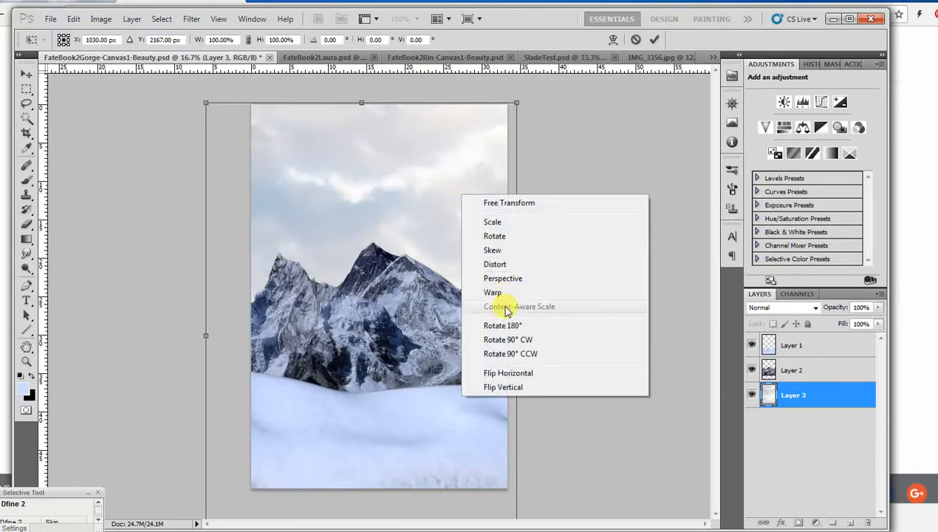
{"action": "left_click", "coordinate": [502, 373]}
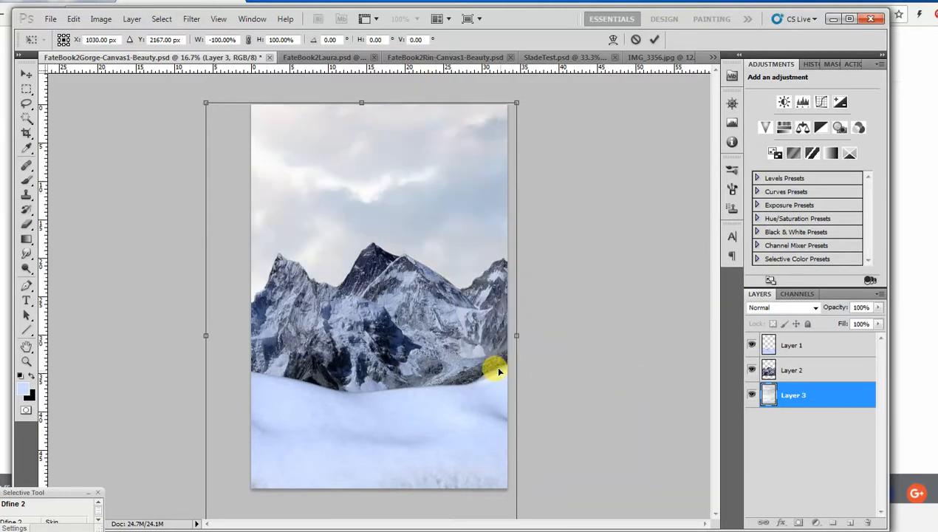
{"action": "left_click_drag", "start_coordinate": [412, 153], "coordinate": [458, 164]}
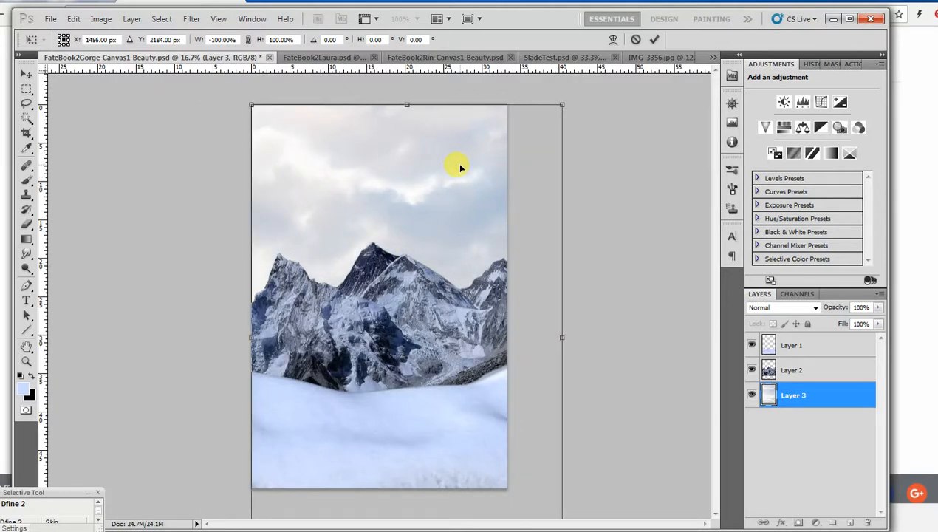
{"action": "key", "text": "ctrl+minus"}
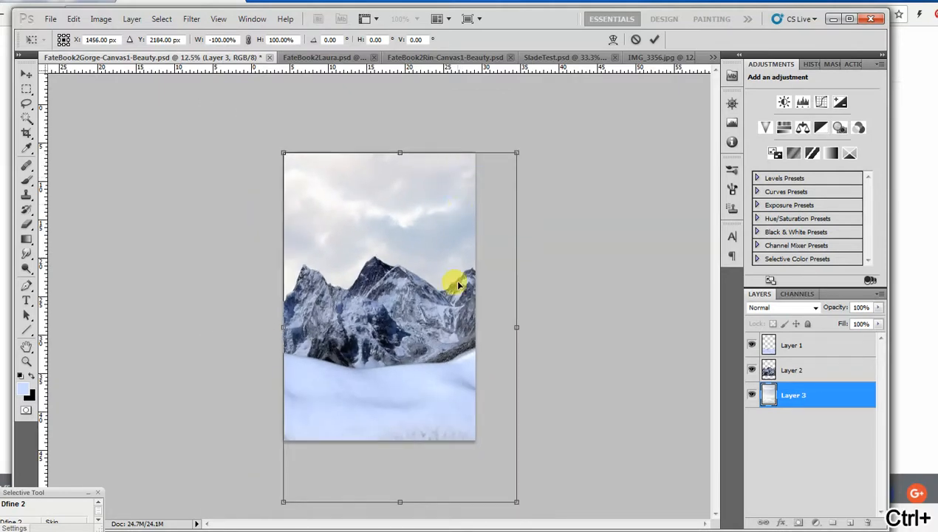
{"action": "left_click_drag", "start_coordinate": [516, 501], "coordinate": [492, 443]}
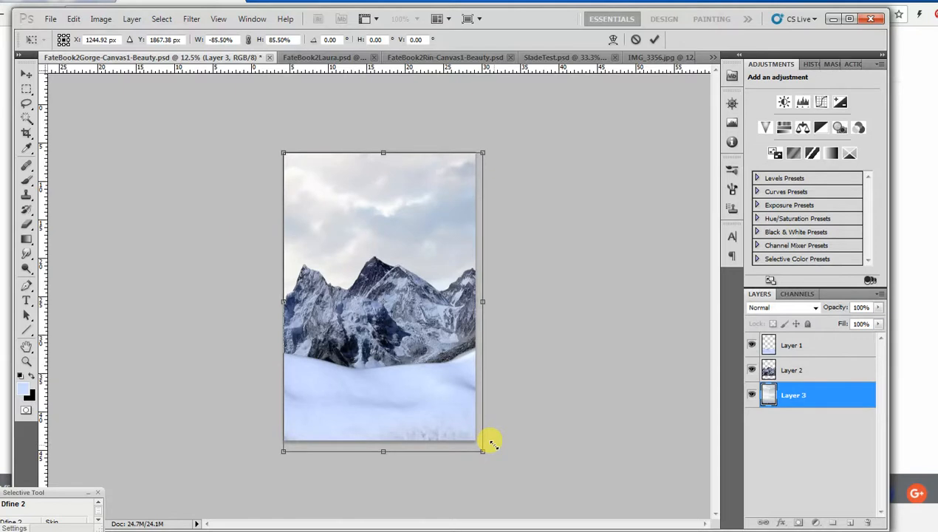
{"action": "key", "text": "Return"}
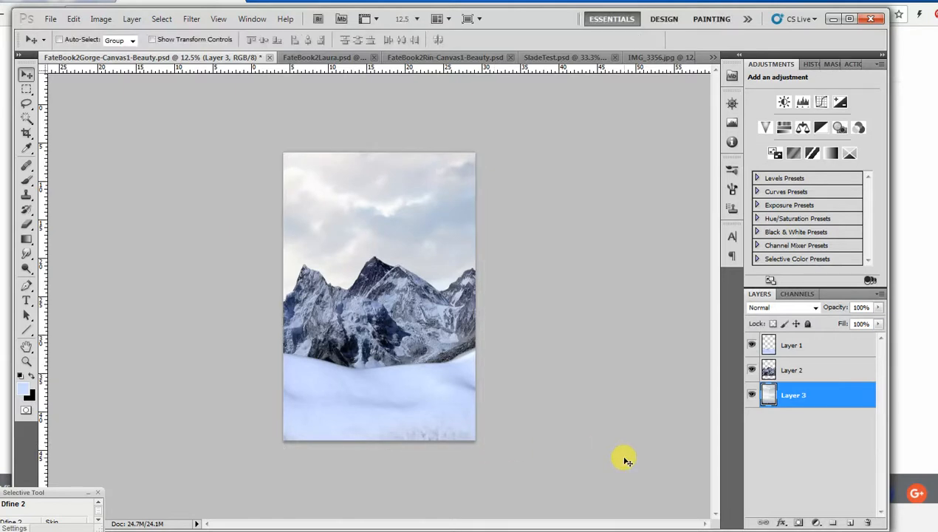
Apply a Gaussian Blur with a 19.5-pixel radius to the mountain layer and repeat it on the sky layer
{"action": "key", "text": "ctrl+plus"}
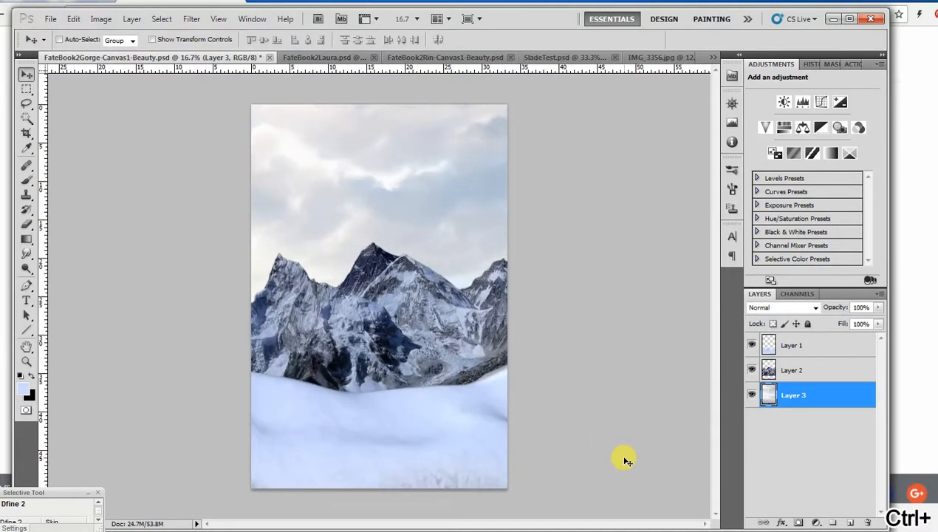
{"action": "left_click", "coordinate": [844, 369]}
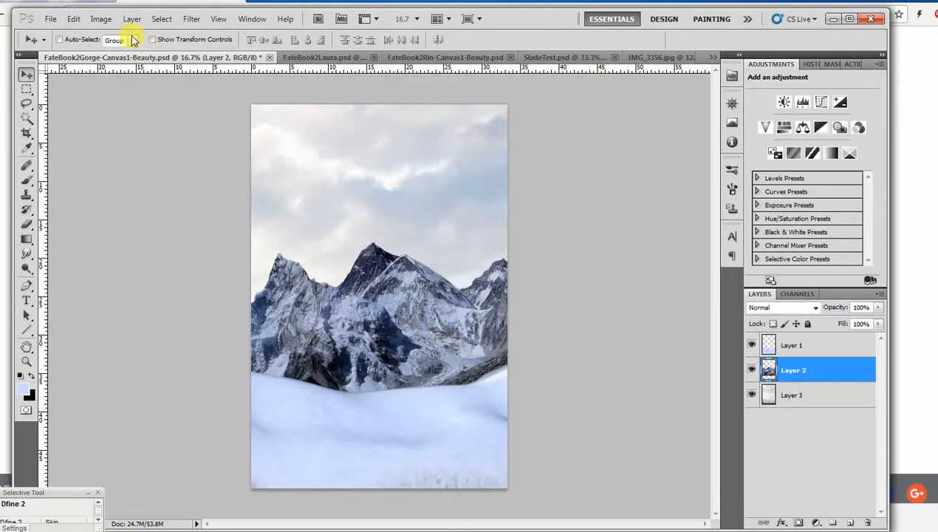
{"action": "left_click", "coordinate": [189, 21]}
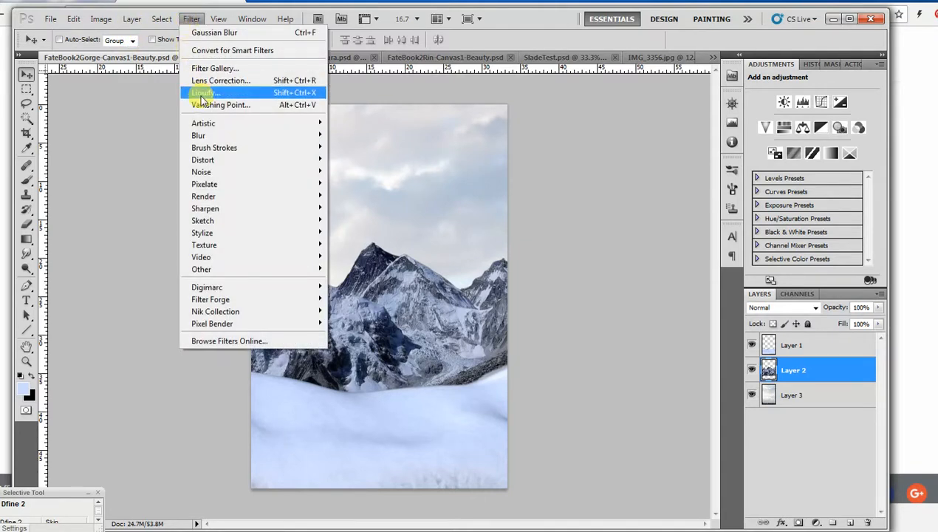
{"action": "mouse_move", "coordinate": [200, 135]}
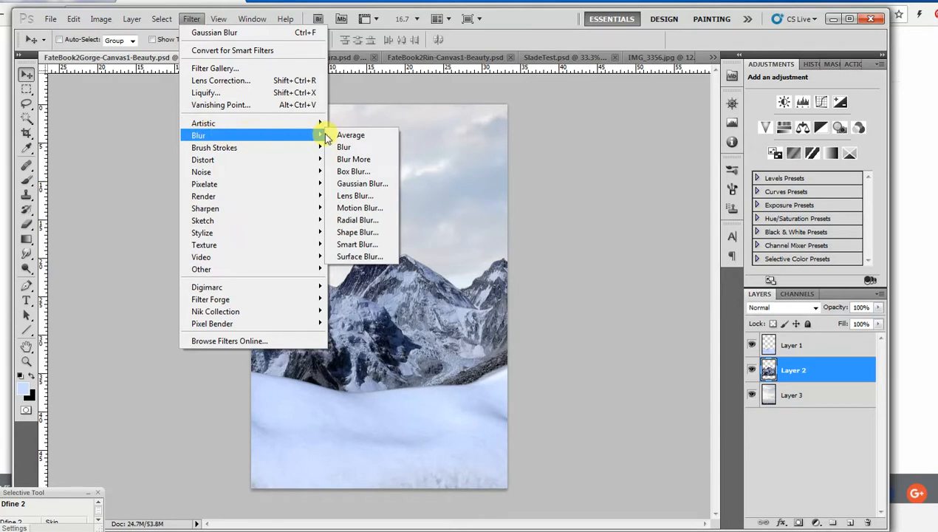
{"action": "left_click", "coordinate": [381, 182]}
{"action": "left_click_drag", "start_coordinate": [804, 322], "coordinate": [823, 322]}
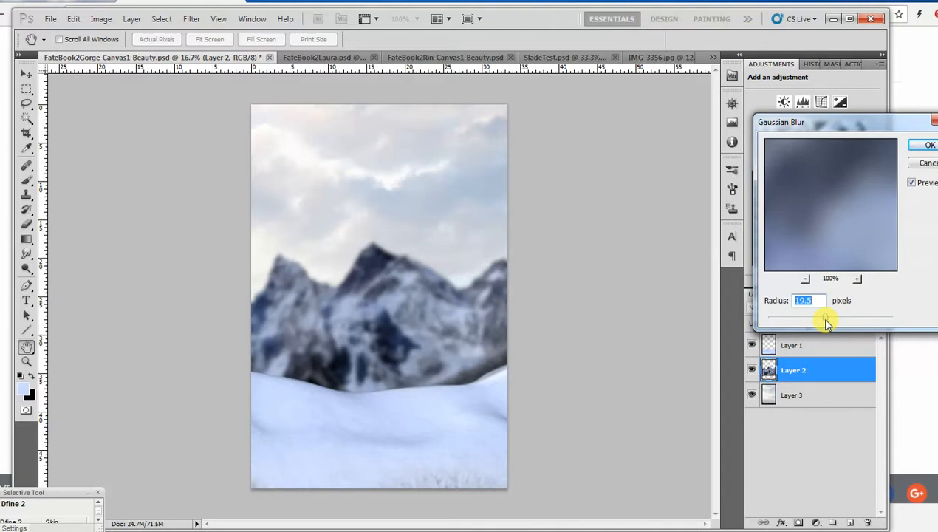
{"action": "left_click", "coordinate": [914, 145]}
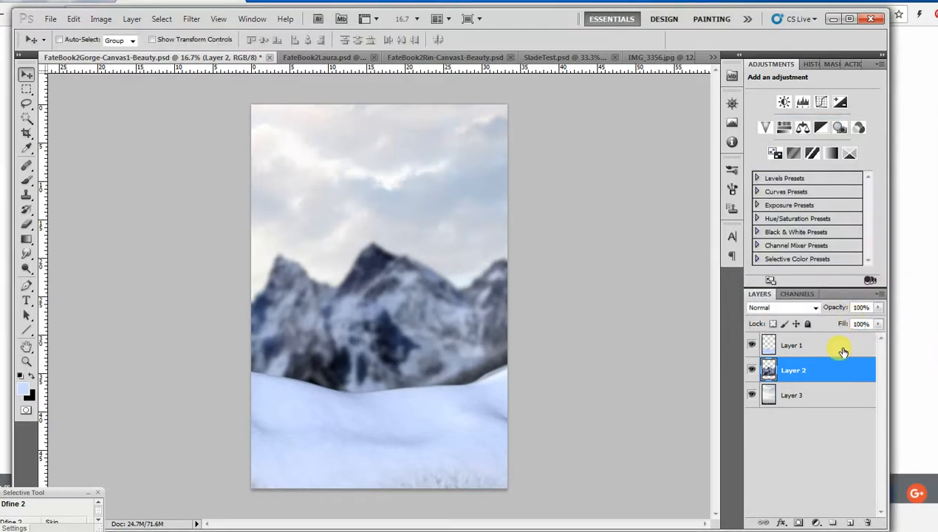
{"action": "left_click", "coordinate": [832, 400]}
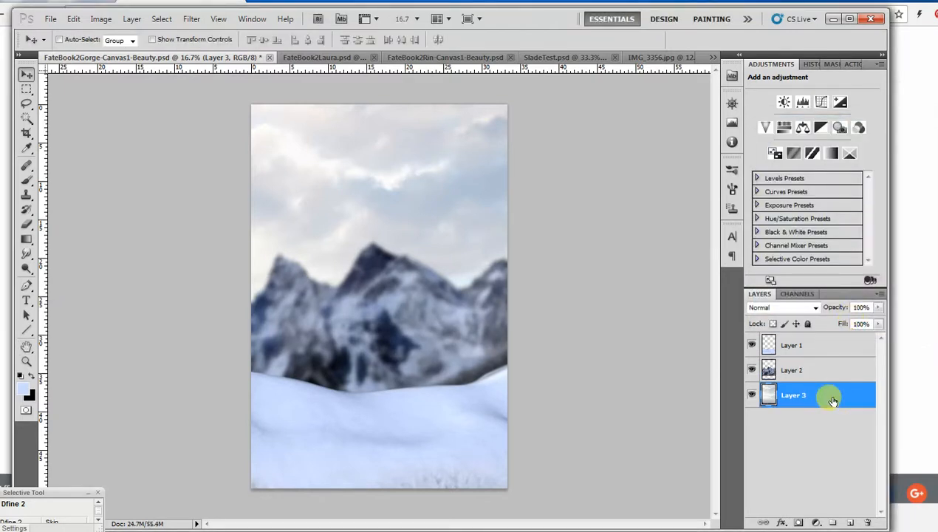
{"action": "key", "text": "ctrl+f"}
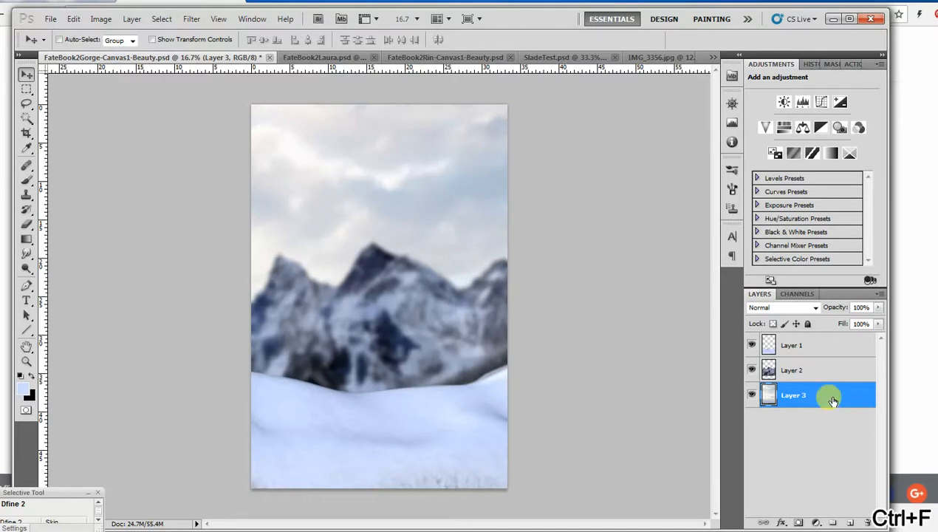
Duplicate the snow layer, Layer 1, and add a layer mask to the copy
{"action": "left_click", "coordinate": [824, 345]}
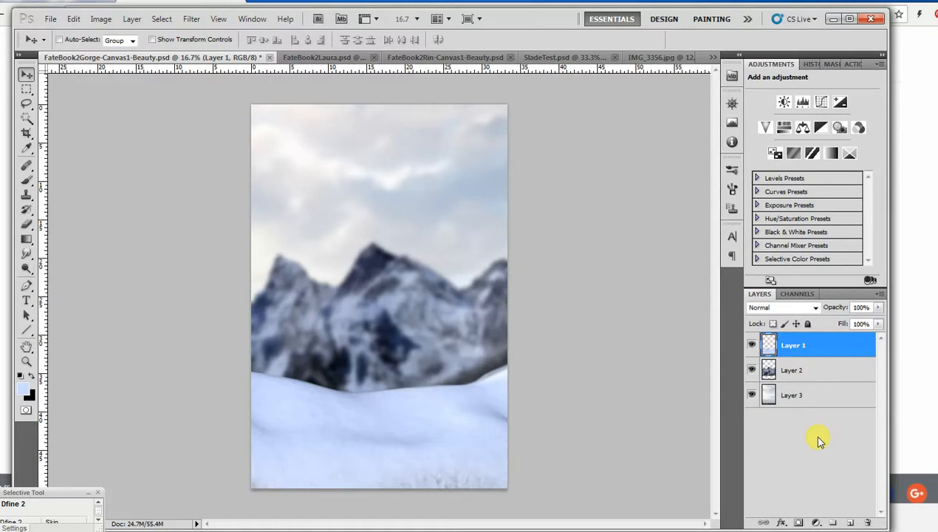
{"action": "left_click", "coordinate": [752, 345]}
{"action": "key", "text": "ctrl+j"}
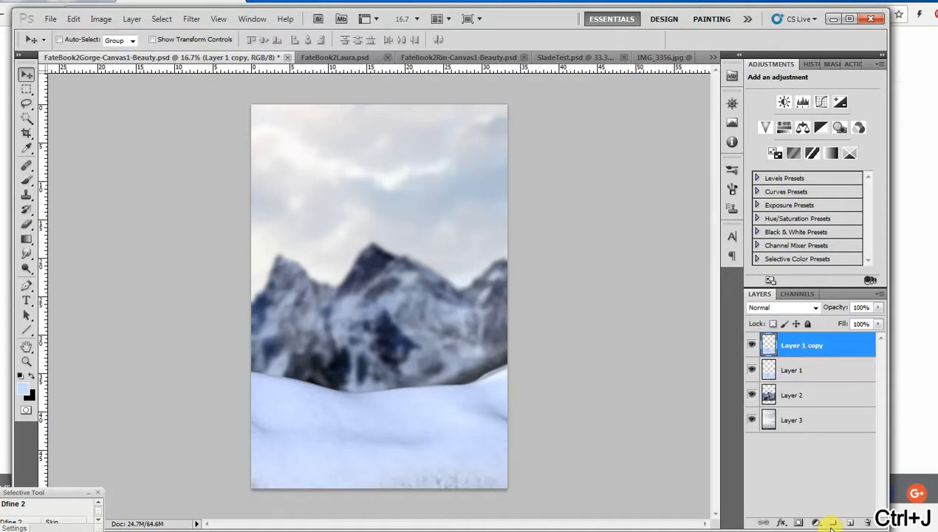
{"action": "left_click", "coordinate": [801, 523]}
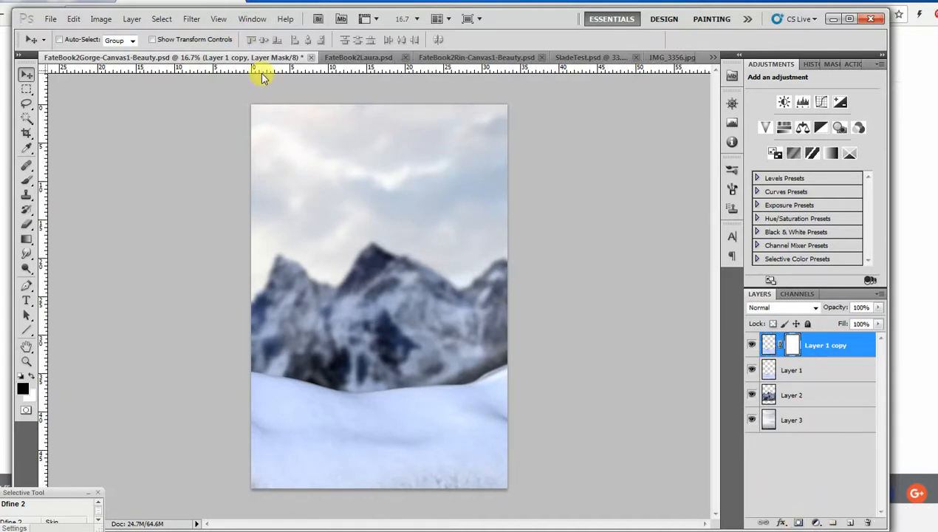
Try to apply a 9.1-pixel Gaussian Blur to Layer 1 copy while its layer mask is the active target
{"action": "left_click", "coordinate": [191, 19]}
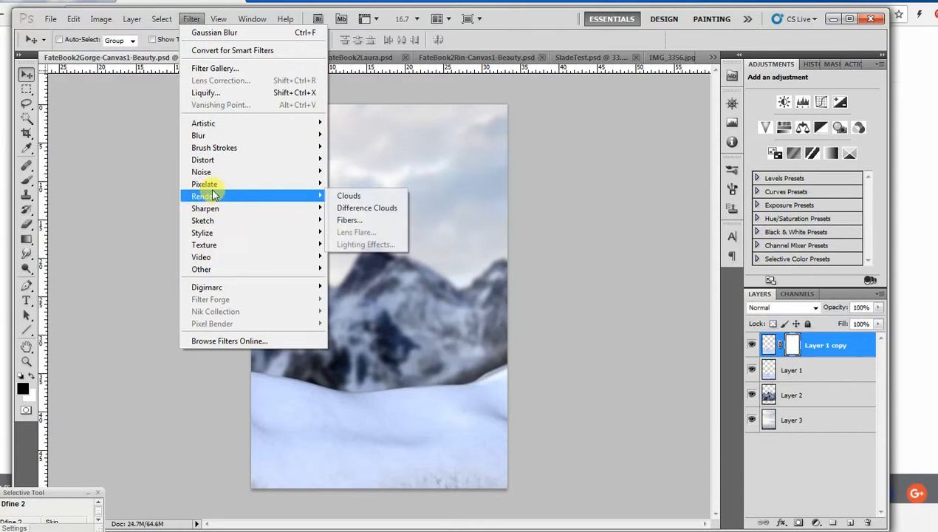
{"action": "mouse_move", "coordinate": [206, 140]}
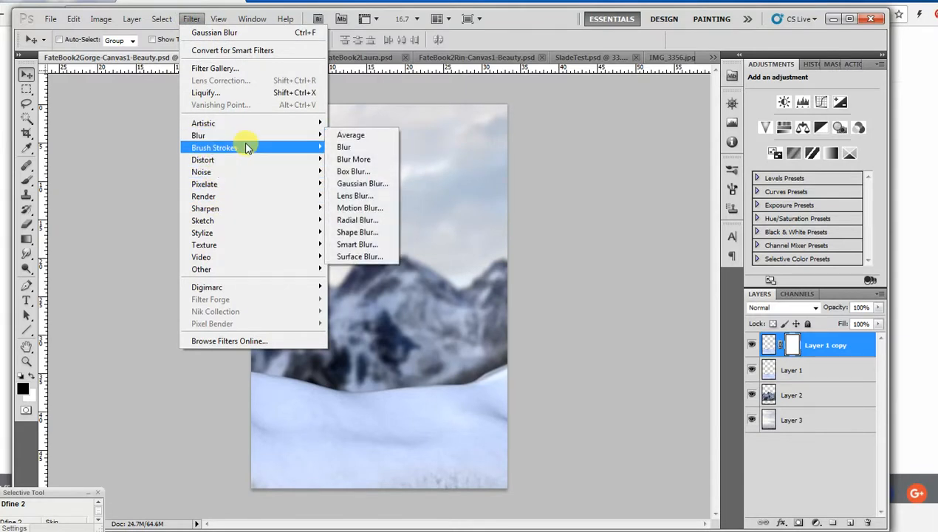
{"action": "left_click", "coordinate": [379, 181]}
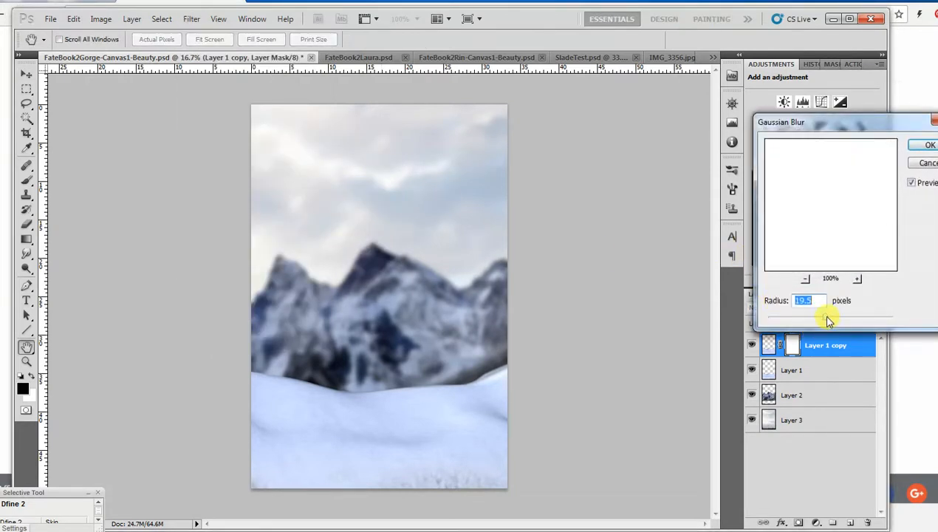
{"action": "left_click_drag", "start_coordinate": [826, 320], "coordinate": [818, 319]}
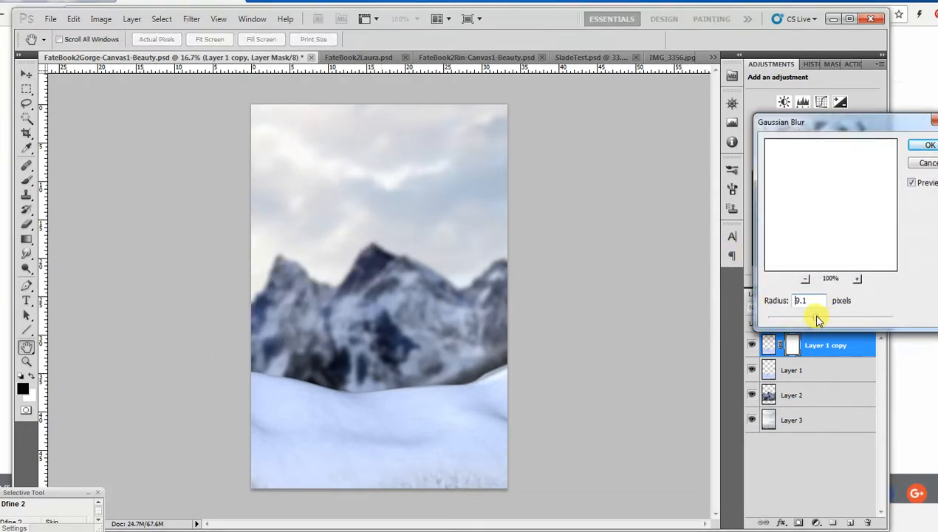
{"action": "left_click", "coordinate": [925, 146]}
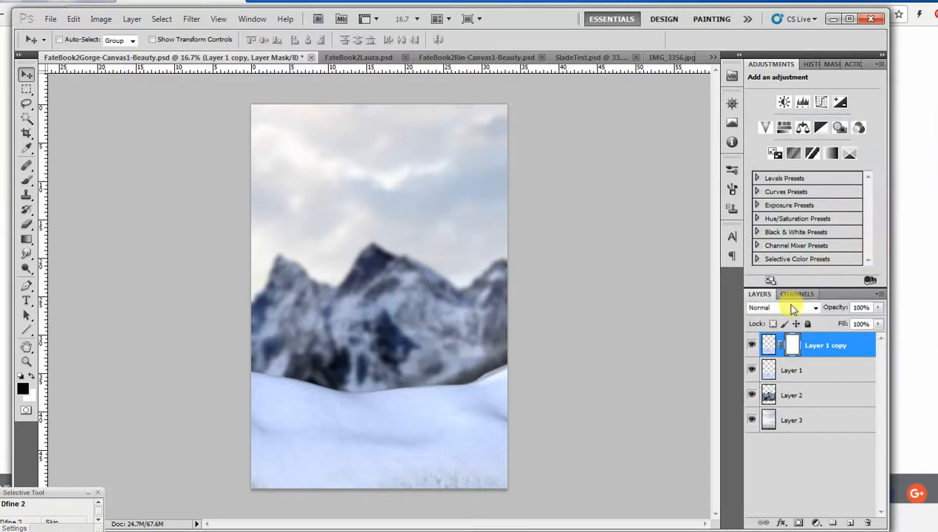
Apply a Gaussian Blur with a 5.0-pixel radius to the image of Layer 1 copy instead of its mask
{"action": "left_click", "coordinate": [771, 346]}
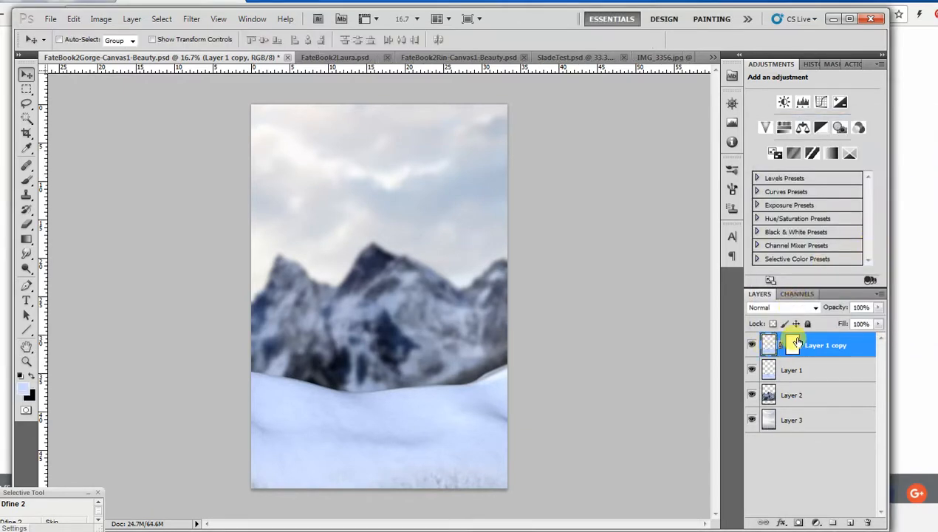
{"action": "left_click", "coordinate": [190, 19]}
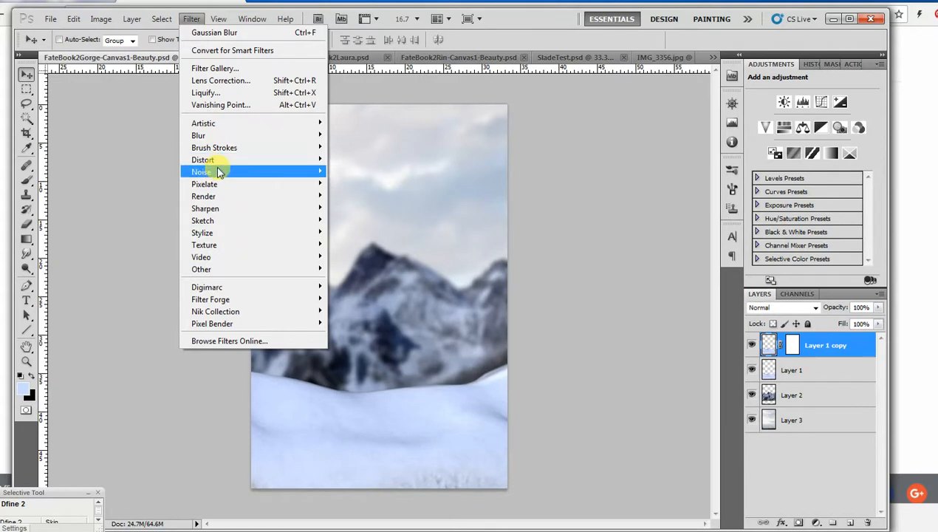
{"action": "mouse_move", "coordinate": [217, 136]}
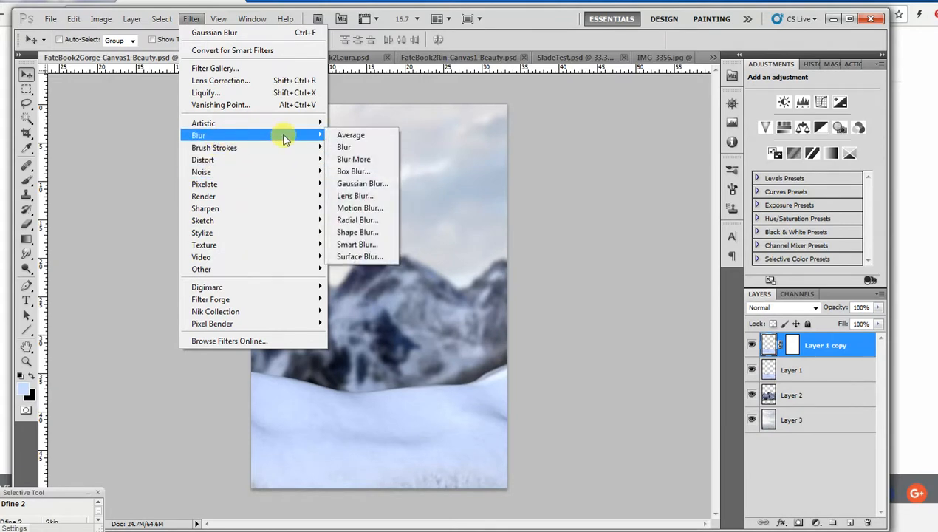
{"action": "left_click", "coordinate": [369, 185]}
{"action": "left_click_drag", "start_coordinate": [827, 321], "coordinate": [804, 322]}
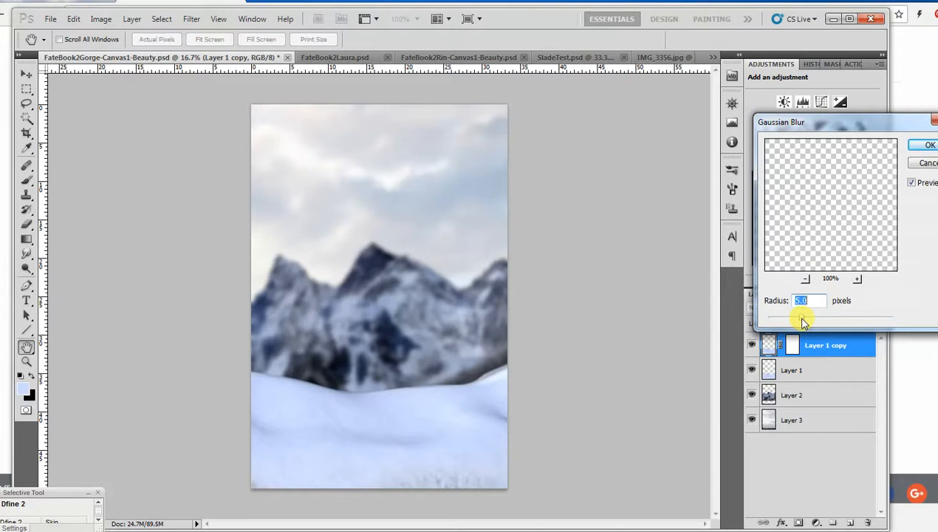
{"action": "left_click", "coordinate": [929, 147]}
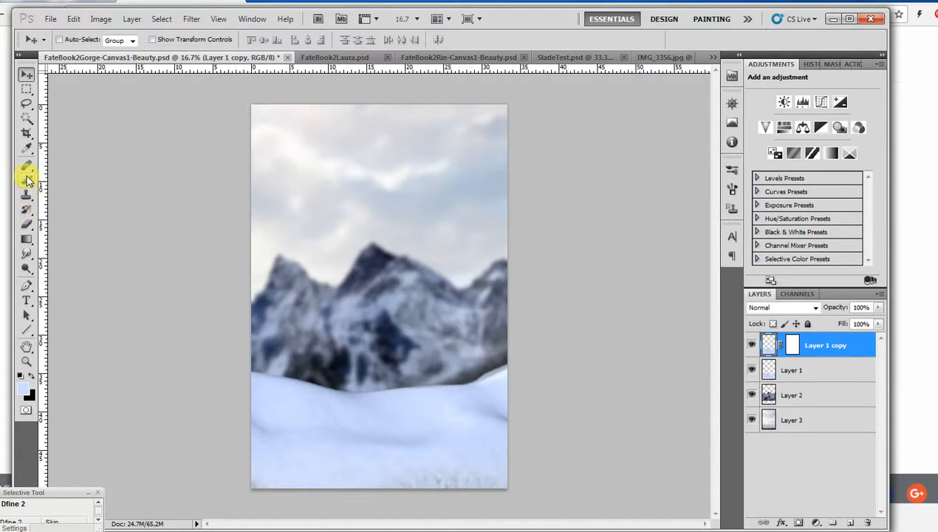
Draw a vertical black-to-transparent reflected gradient across the middle of the snow on Layer 1 copy's mask, undoing any gradient drawn on the image itself
{"action": "left_click", "coordinate": [26, 241]}
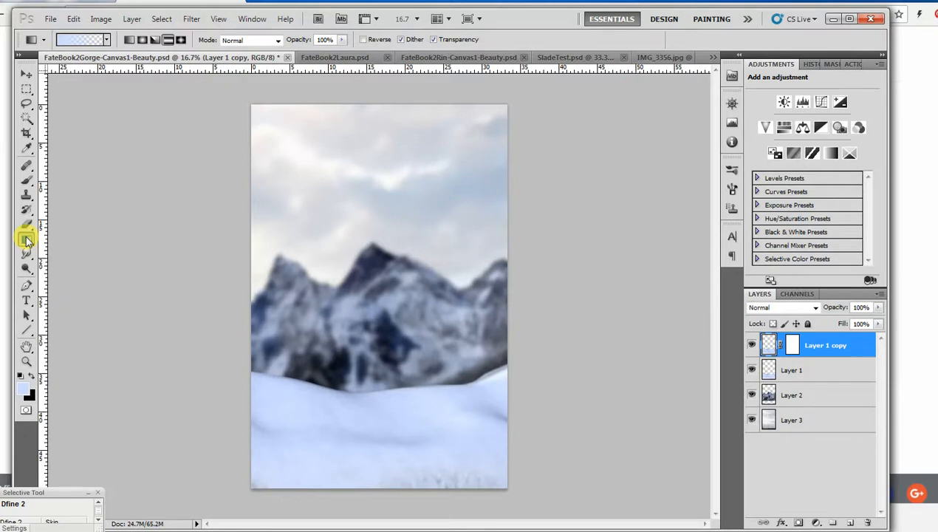
{"action": "left_click", "coordinate": [32, 375]}
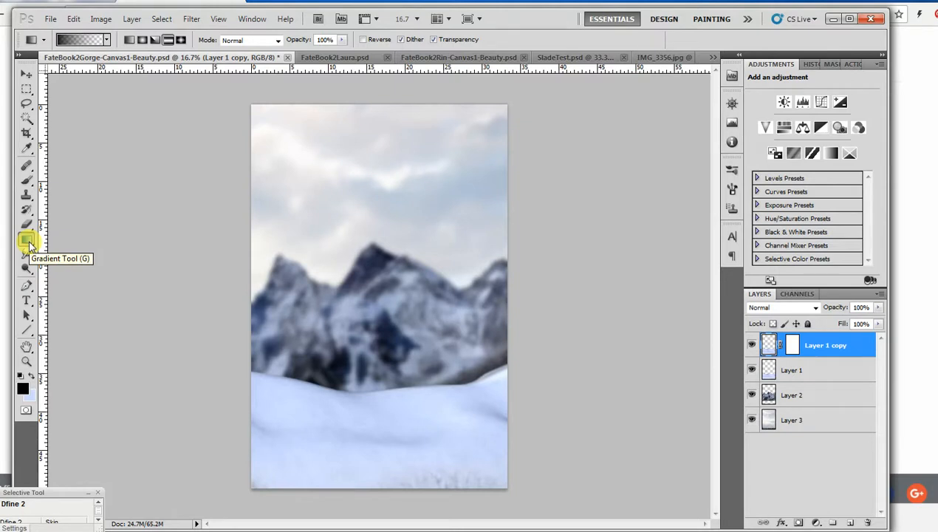
{"action": "left_click", "coordinate": [169, 41]}
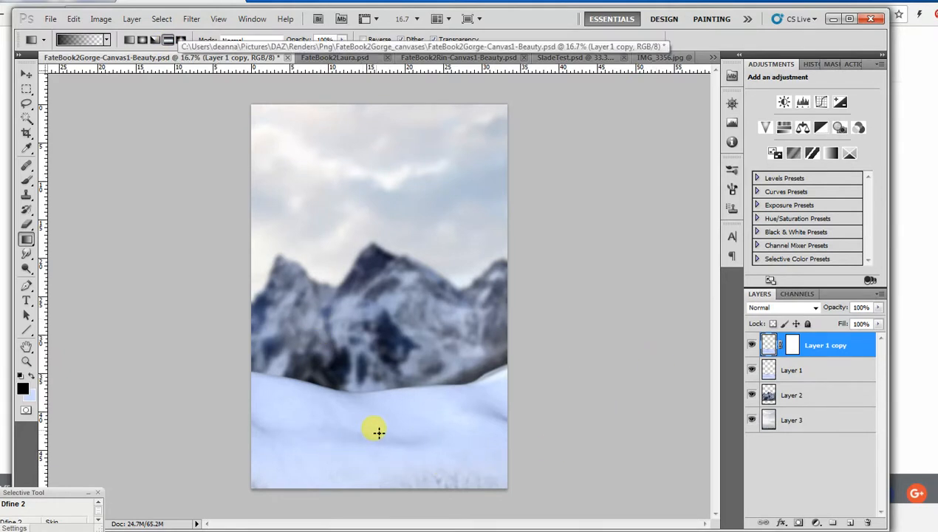
{"action": "left_click_drag", "start_coordinate": [387, 416], "coordinate": [391, 447]}
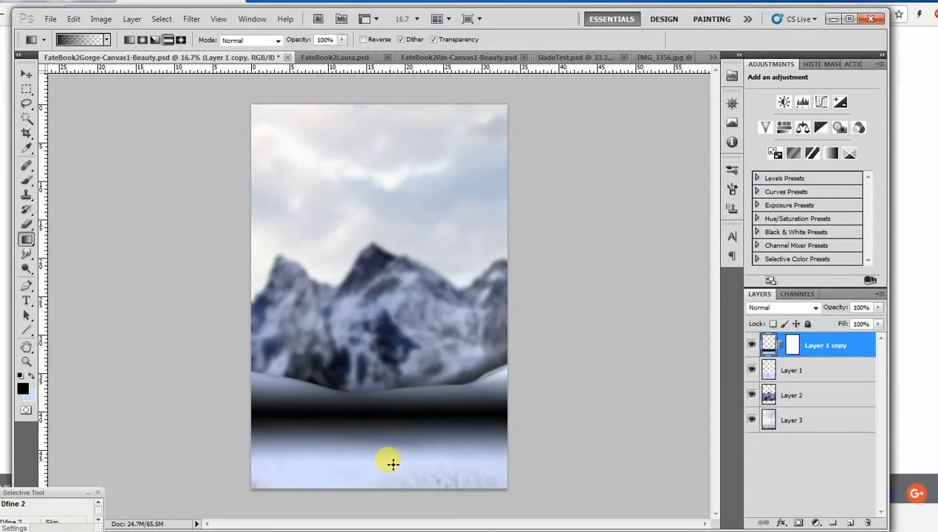
{"action": "key", "text": "ctrl+z"}
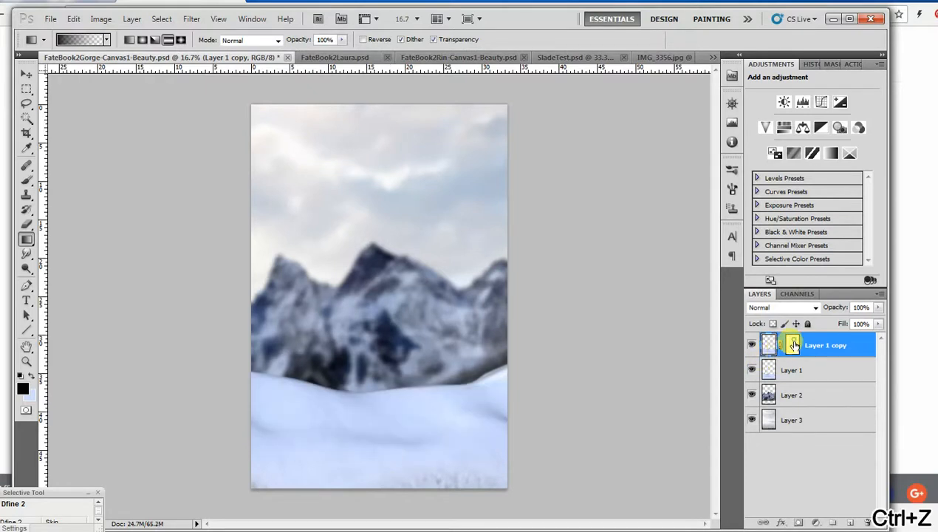
{"action": "left_click", "coordinate": [792, 345]}
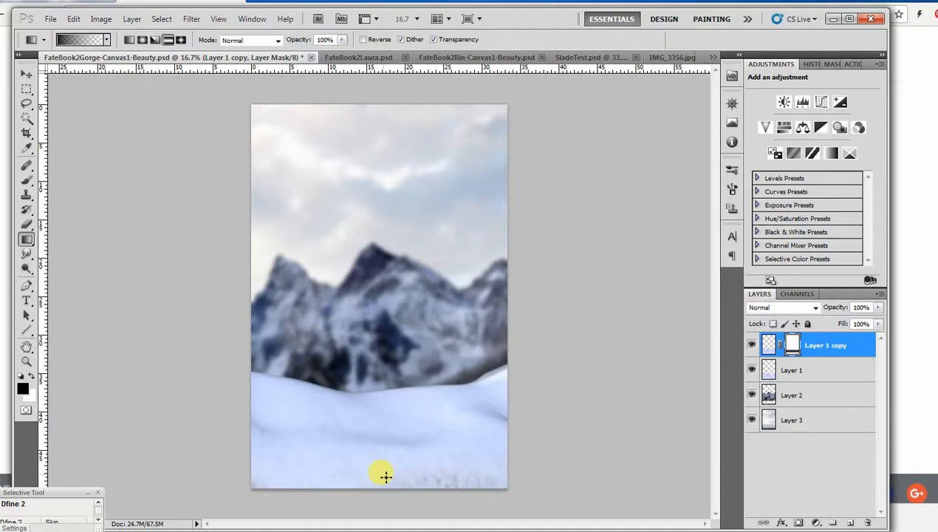
Inspect the gradient mask of Layer 1 copy on its own and as a loaded selection, and clear the selection
{"action": "left_click", "coordinate": [792, 345], "text": "alt"}
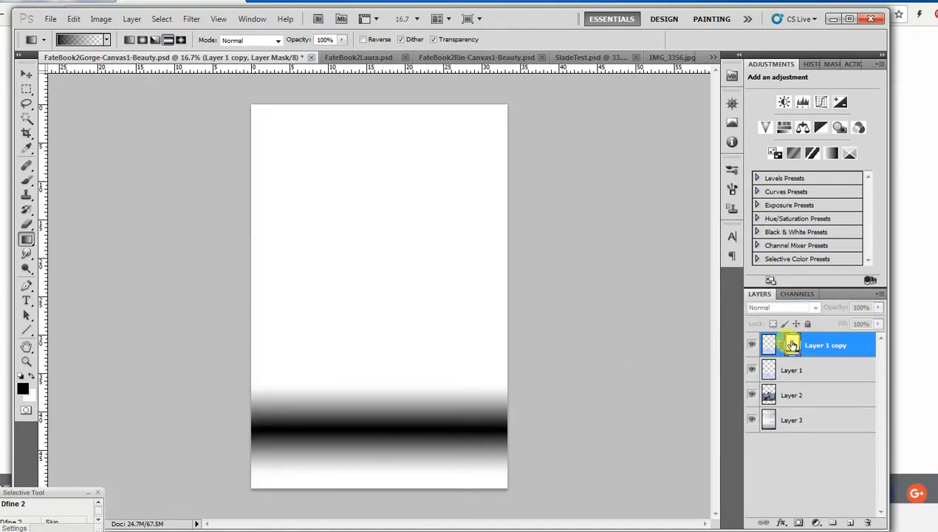
{"action": "left_click", "coordinate": [793, 345], "text": "alt"}
{"action": "left_click", "coordinate": [792, 345], "text": "ctrl"}
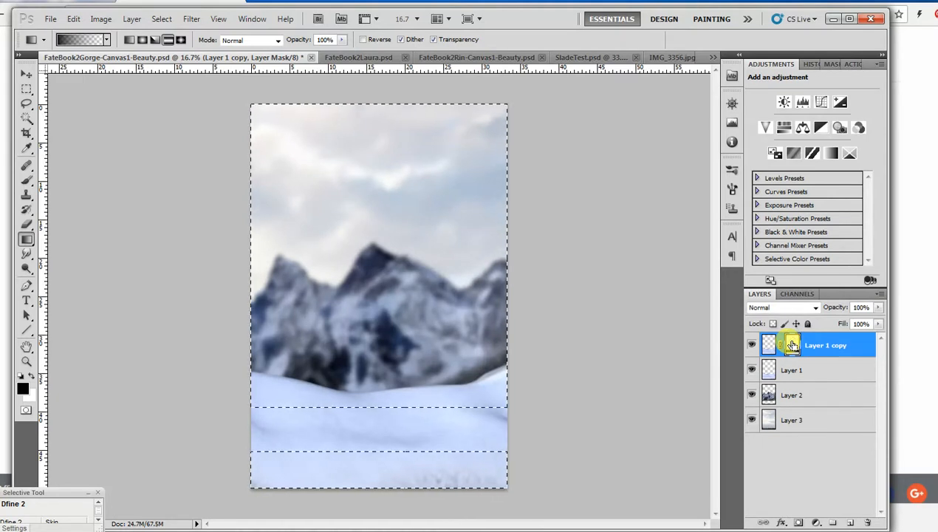
{"action": "left_click", "coordinate": [27, 90]}
{"action": "left_click", "coordinate": [137, 156]}
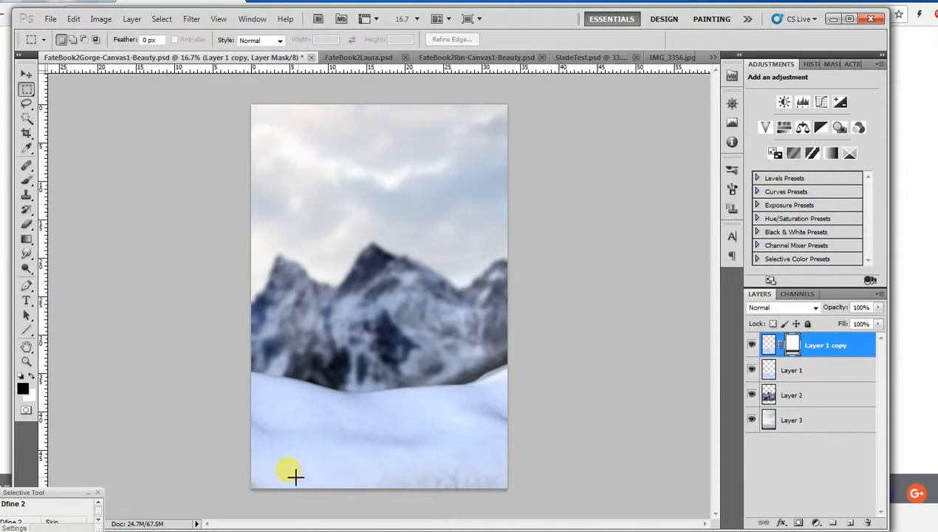
Merge Layer 1 copy down into Layer 1 and add a new empty layer above as a clipping mask
{"action": "left_click", "coordinate": [793, 345]}
{"action": "key", "text": "ctrl+e"}
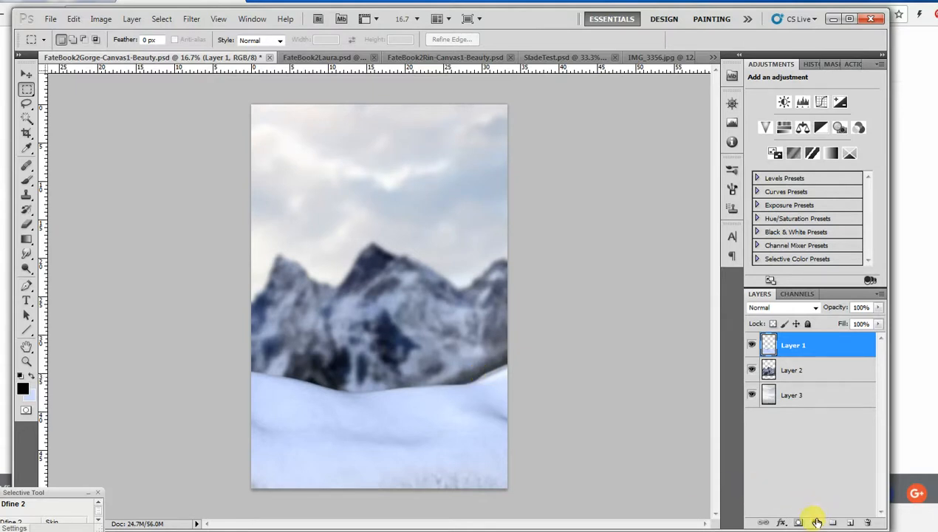
{"action": "left_click", "coordinate": [850, 523]}
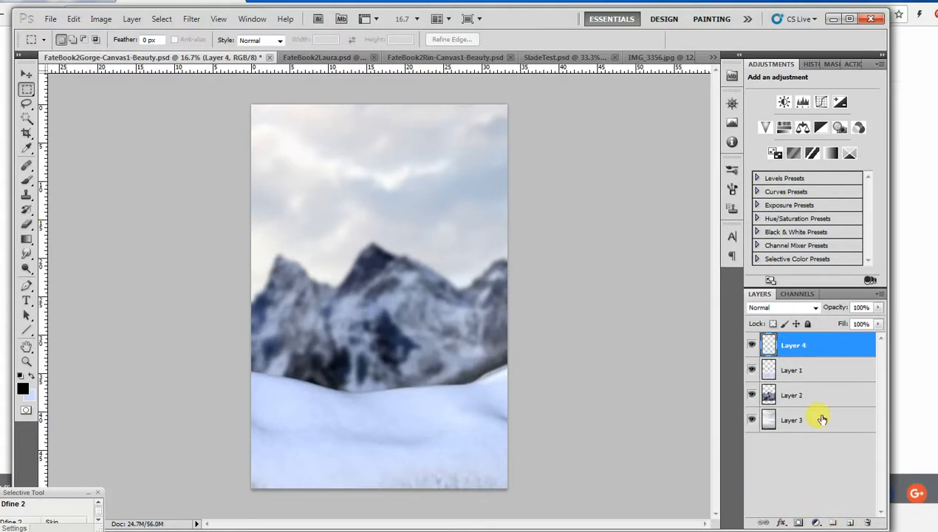
{"action": "right_click", "coordinate": [835, 346]}
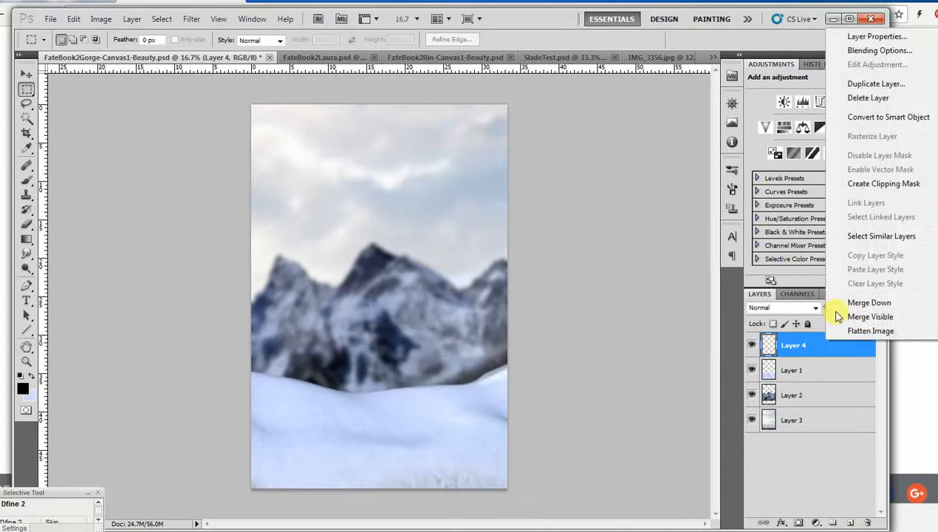
{"action": "left_click", "coordinate": [872, 183]}
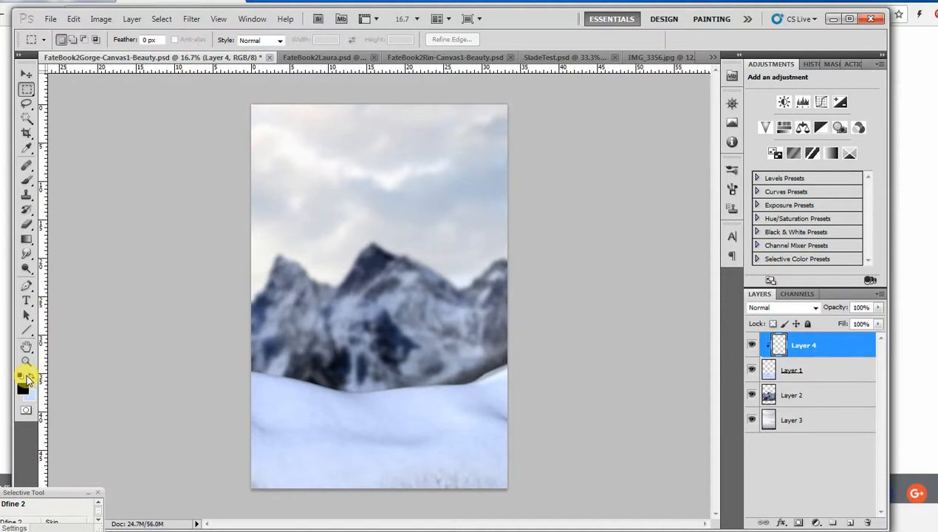
Paint a pale highlight along the snow ridge's right-hand edge on the clipped layer with a 250-pixel soft round brush
{"action": "left_click", "coordinate": [31, 182]}
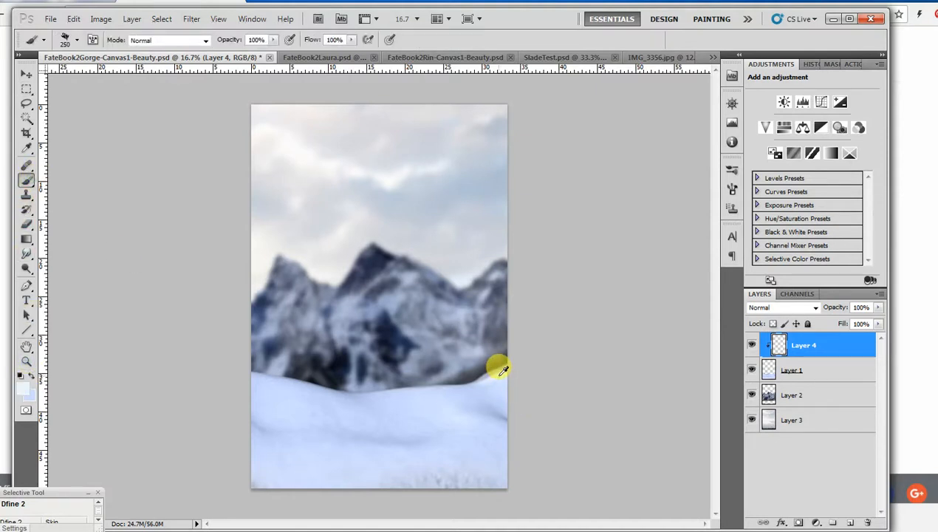
{"action": "left_click", "coordinate": [77, 40]}
{"action": "left_click_drag", "start_coordinate": [157, 142], "coordinate": [159, 130]}
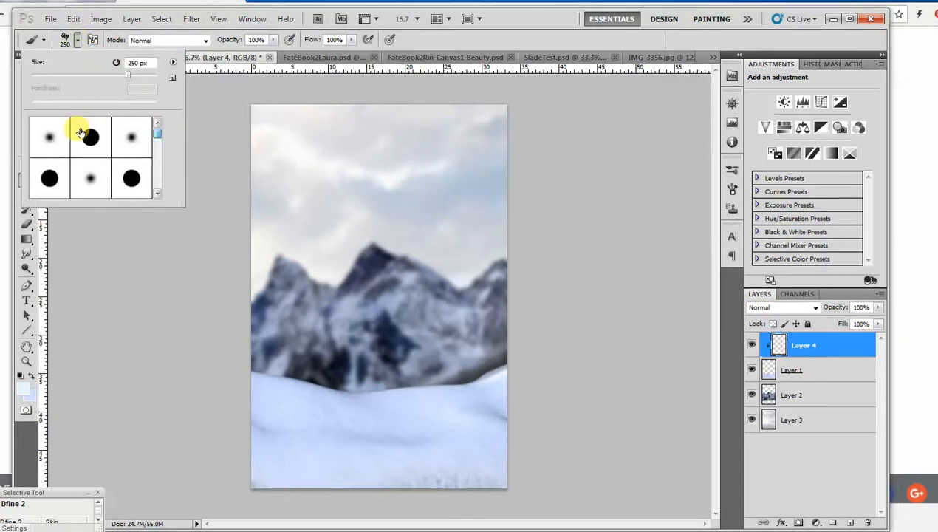
{"action": "left_click", "coordinate": [48, 139]}
{"action": "left_click", "coordinate": [507, 39]}
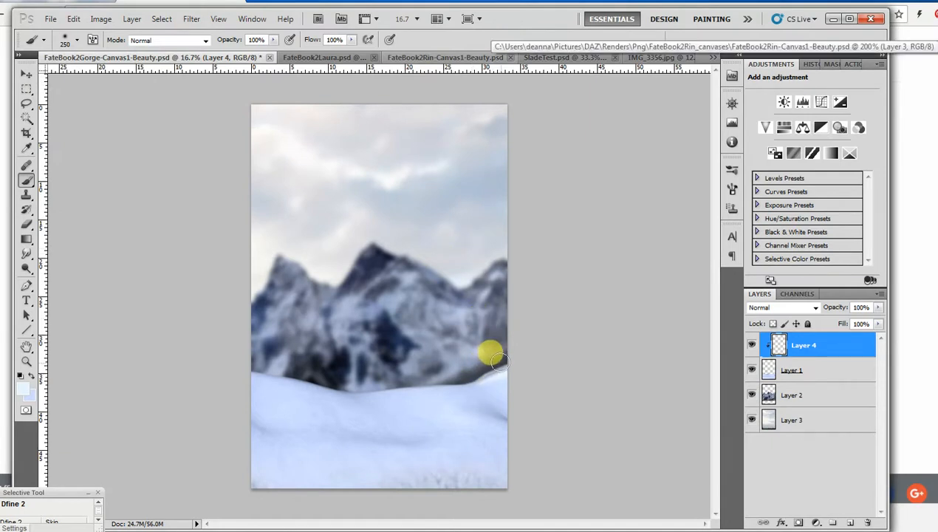
{"action": "mouse_move", "coordinate": [499, 362]}
{"action": "left_mouse_down"}
{"action": "mouse_move", "coordinate": [447, 381]}
{"action": "mouse_move", "coordinate": [465, 370]}
{"action": "left_mouse_up"}
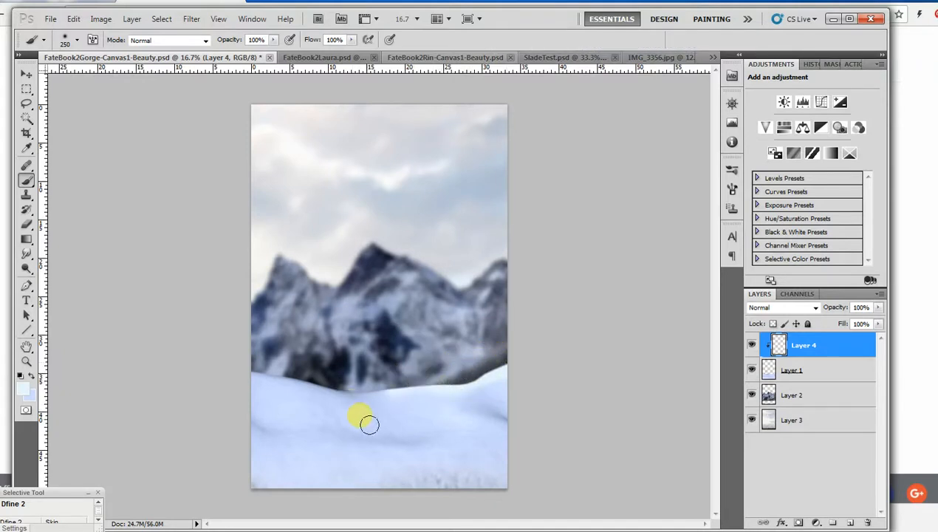
Sample the light blue snow colour from Layer 1 and paint it along the dark left and central ridge edge on Layer 4
{"action": "left_click", "coordinate": [824, 371]}
{"action": "mouse_move", "coordinate": [398, 407]}
{"action": "left_mouse_down"}
{"action": "mouse_move", "coordinate": [444, 389]}
{"action": "mouse_move", "coordinate": [421, 395]}
{"action": "mouse_move", "coordinate": [287, 345]}
{"action": "mouse_move", "coordinate": [248, 345]}
{"action": "mouse_move", "coordinate": [294, 377]}
{"action": "left_mouse_up"}
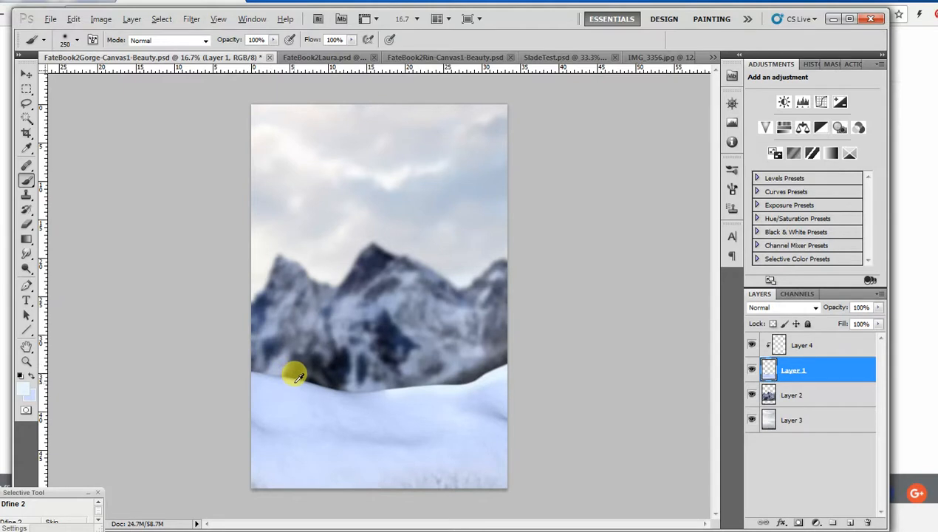
{"action": "left_click", "coordinate": [289, 390], "text": "alt"}
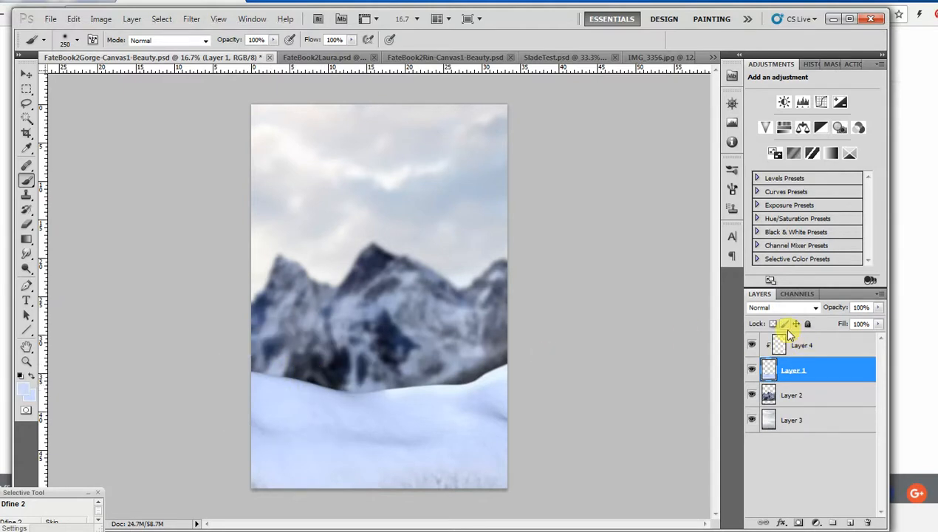
{"action": "left_click", "coordinate": [779, 348]}
{"action": "mouse_move", "coordinate": [299, 352]}
{"action": "left_mouse_down"}
{"action": "mouse_move", "coordinate": [243, 371]}
{"action": "mouse_move", "coordinate": [388, 392]}
{"action": "left_mouse_up"}
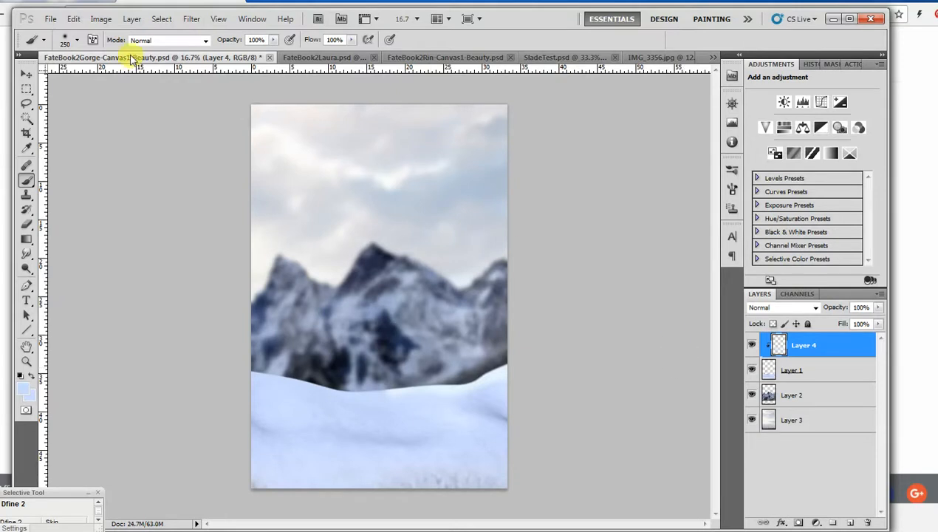
Apply a 5.0-pixel Gaussian Blur to the clipped paint layer, Layer 4, and toggle its visibility to compare the ridge edge
{"action": "left_click", "coordinate": [190, 19]}
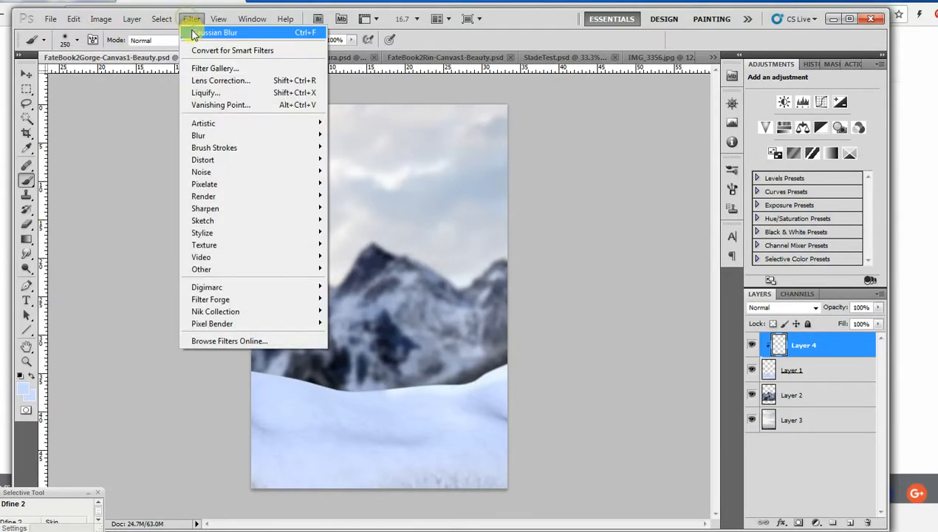
{"action": "mouse_move", "coordinate": [222, 141]}
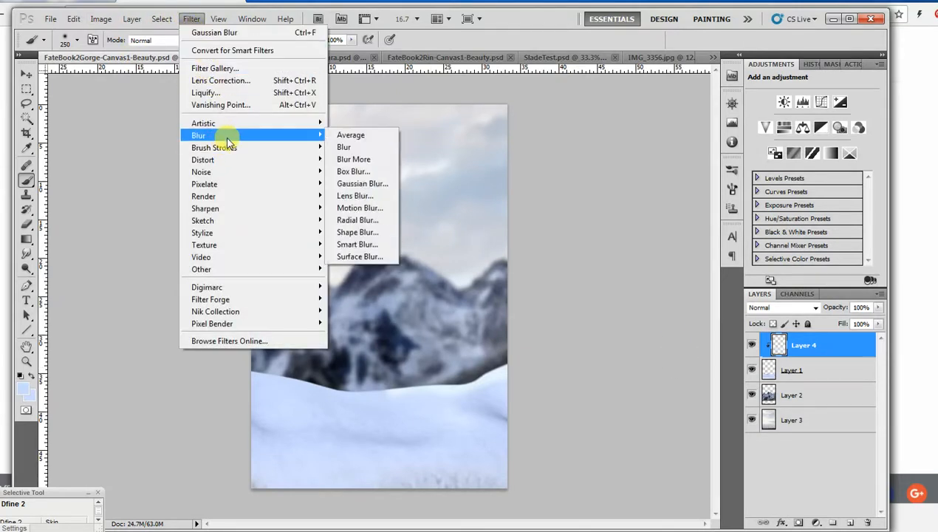
{"action": "left_click", "coordinate": [364, 181]}
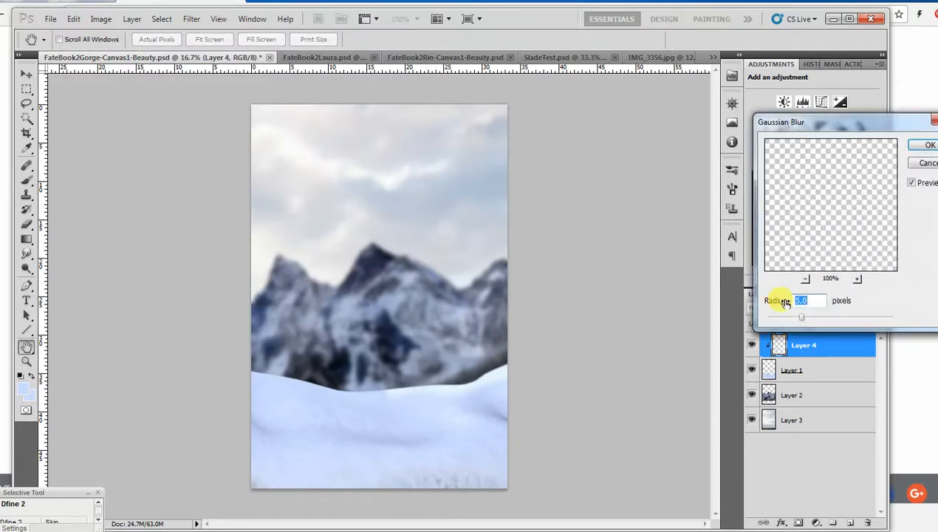
{"action": "left_click", "coordinate": [925, 147]}
{"action": "key", "text": "b"}
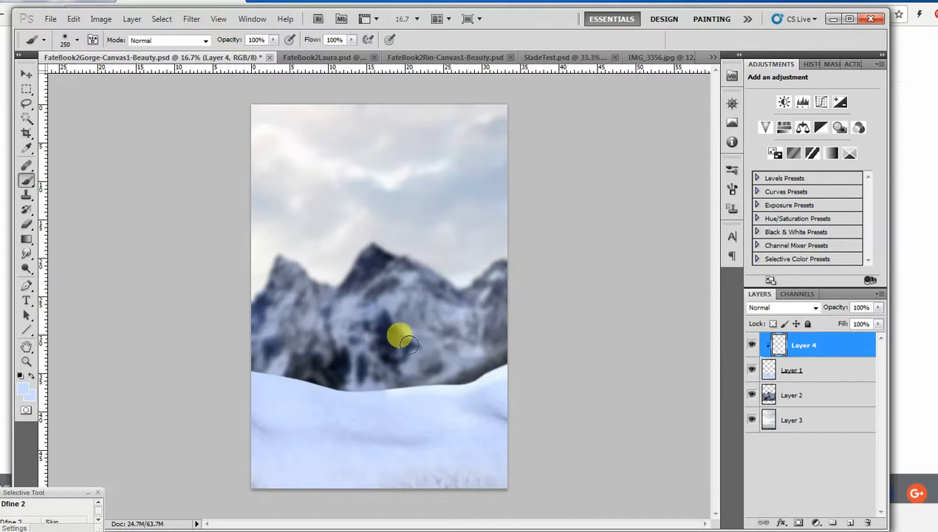
{"action": "left_click", "coordinate": [752, 346]}
{"action": "left_click", "coordinate": [752, 346]}
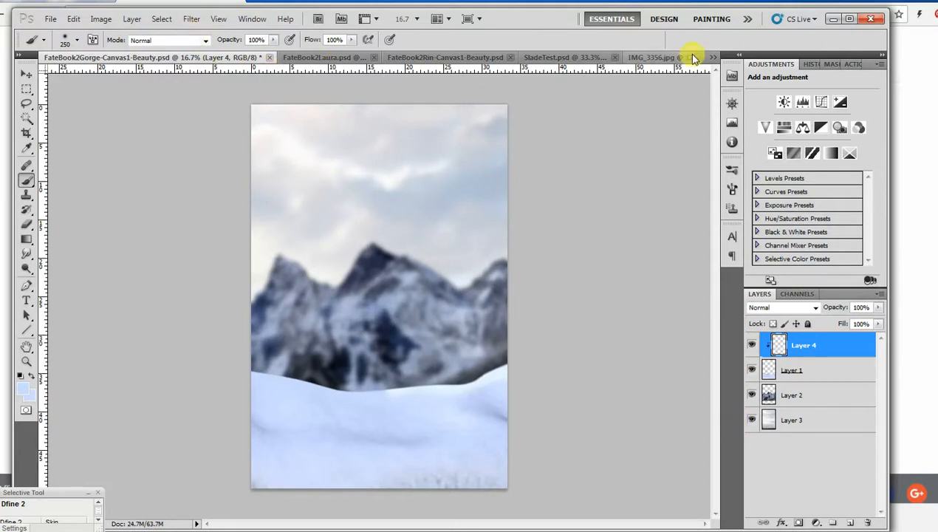
Close IMG_3356.jpg and copy the hooded swordsman layer from SladeTest.psd into FateBook2Gorge-Canvas1-Beauty.psd
{"action": "left_click", "coordinate": [645, 59]}
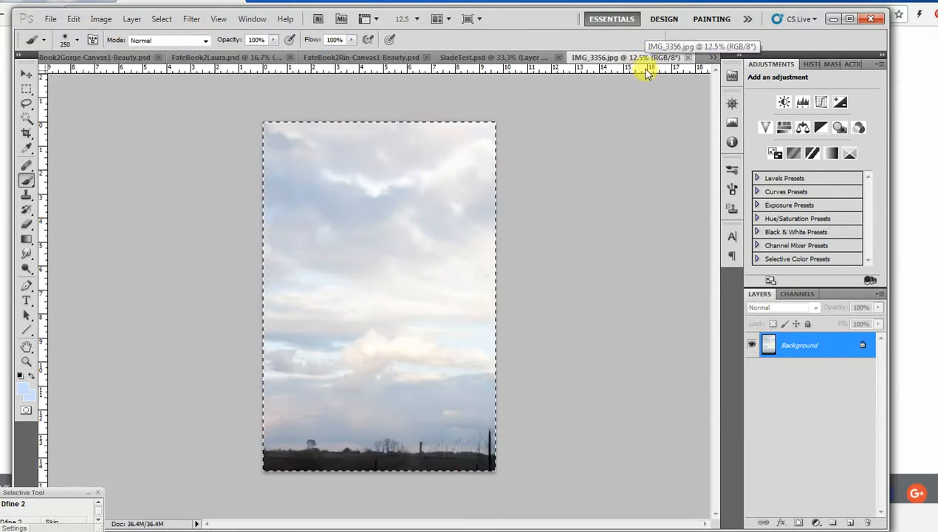
{"action": "left_click", "coordinate": [687, 59]}
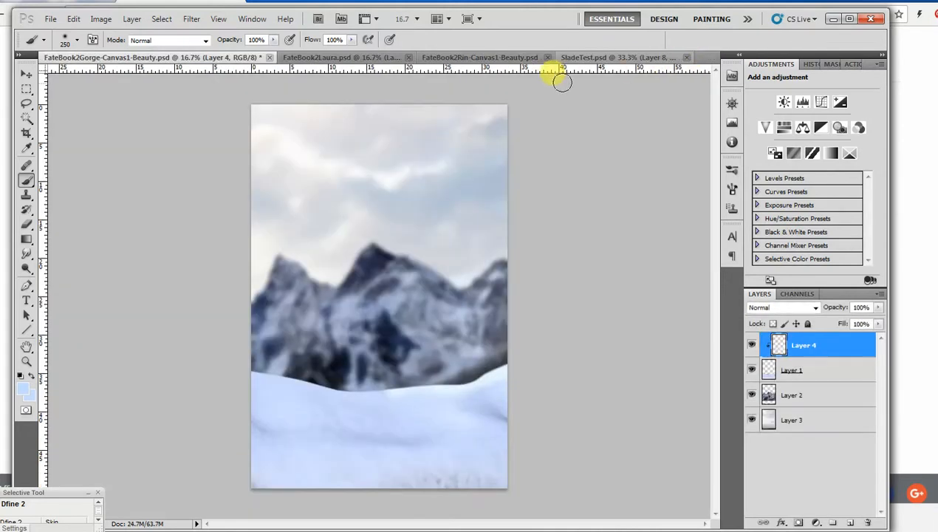
{"action": "left_click", "coordinate": [583, 59]}
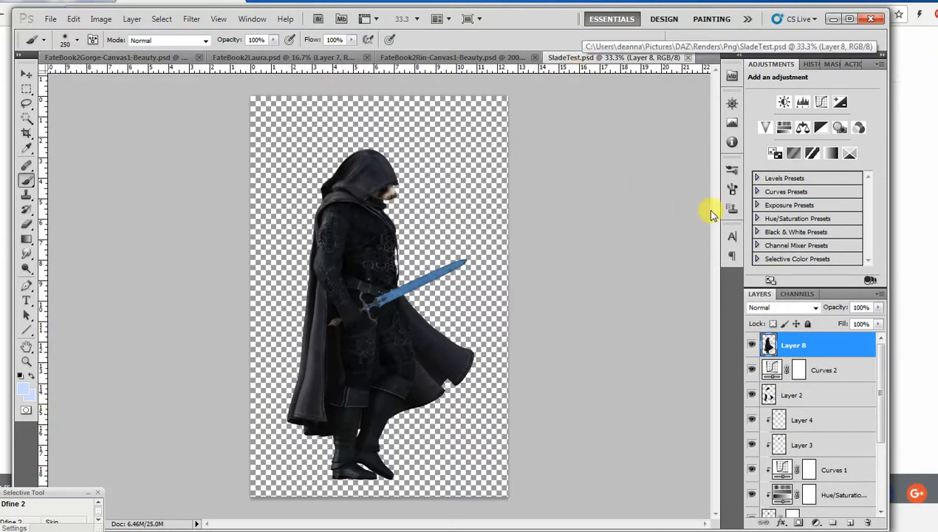
{"action": "left_click", "coordinate": [26, 75]}
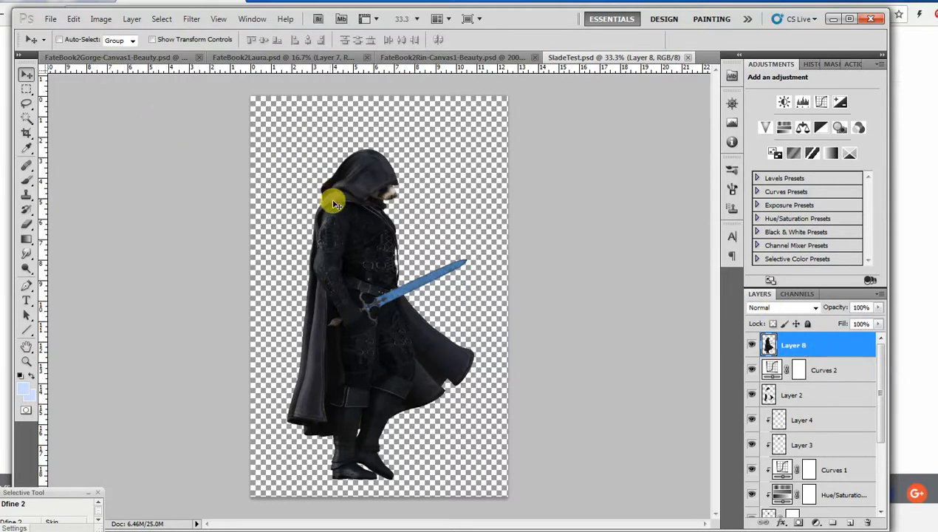
{"action": "left_click_drag", "start_coordinate": [357, 232], "coordinate": [351, 266]}
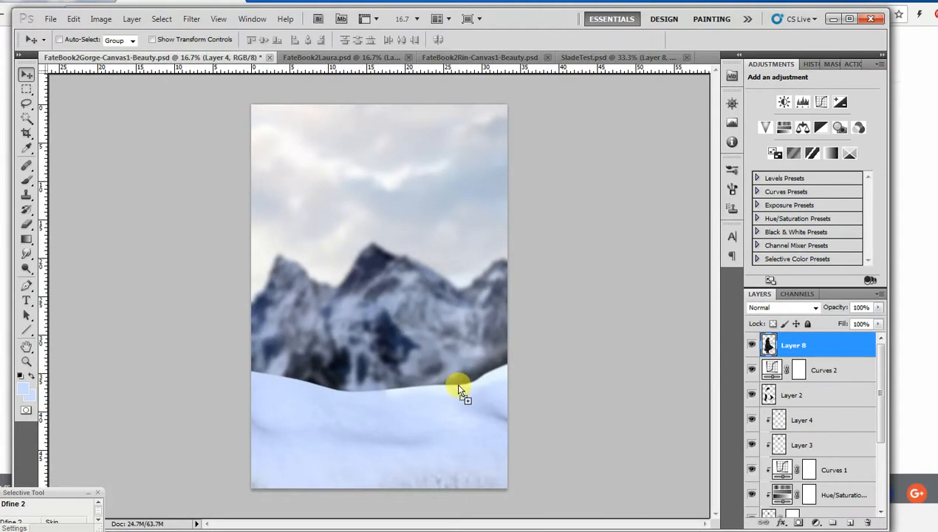
{"action": "left_click_drag", "start_coordinate": [458, 390], "coordinate": [452, 382]}
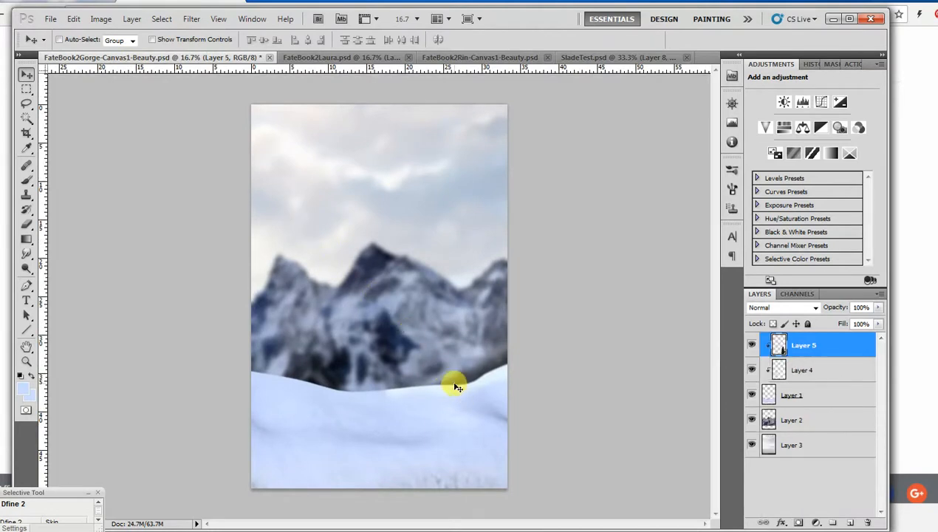
Release Layer 5 from its clipping mask and stand the swordsman on the snow right of centre; close SladeTest.psd
{"action": "right_click", "coordinate": [829, 352]}
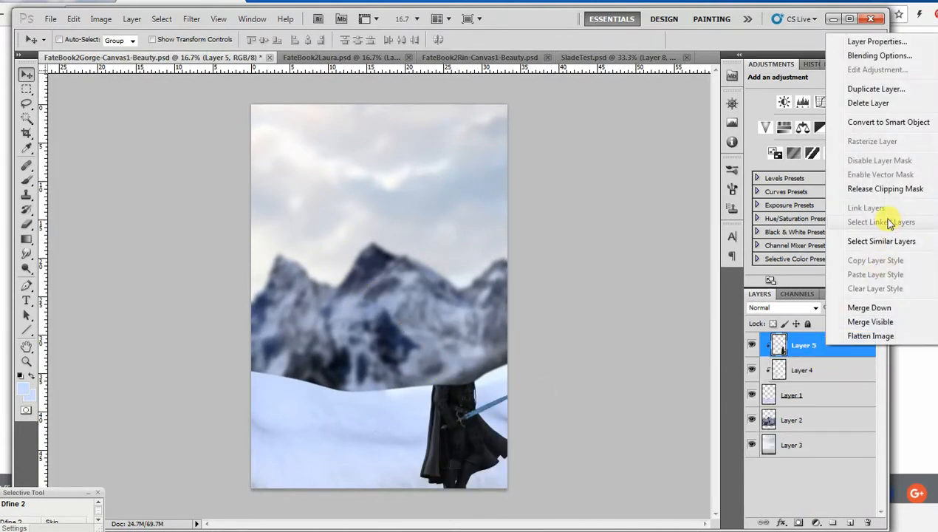
{"action": "left_click", "coordinate": [891, 189]}
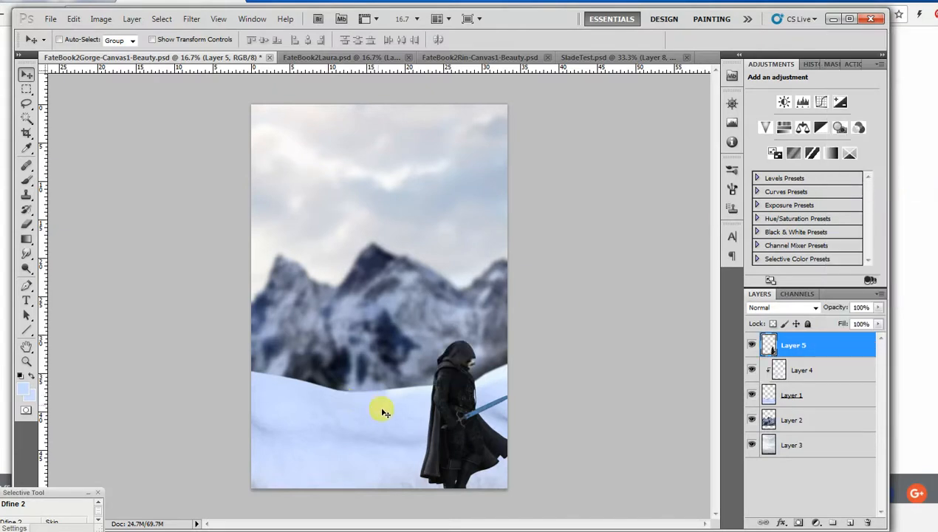
{"action": "left_click_drag", "start_coordinate": [465, 425], "coordinate": [446, 373]}
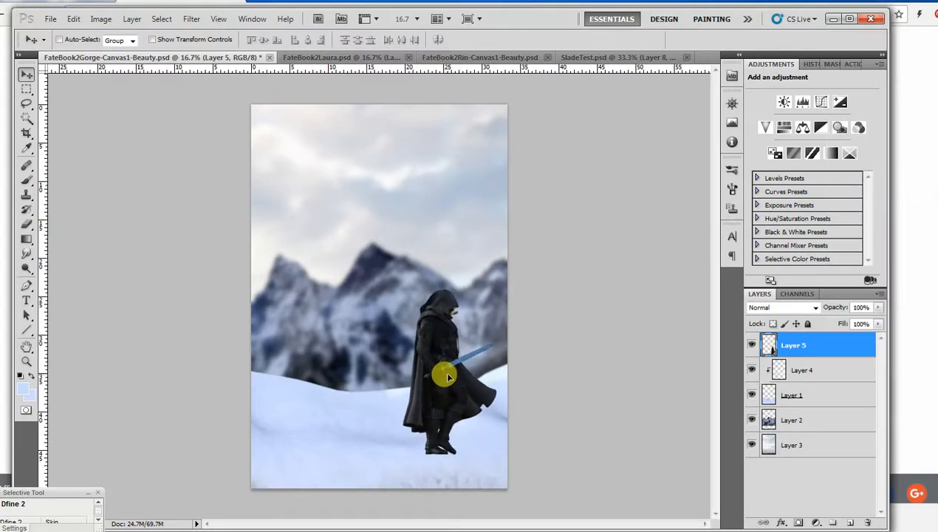
{"action": "left_click", "coordinate": [688, 56]}
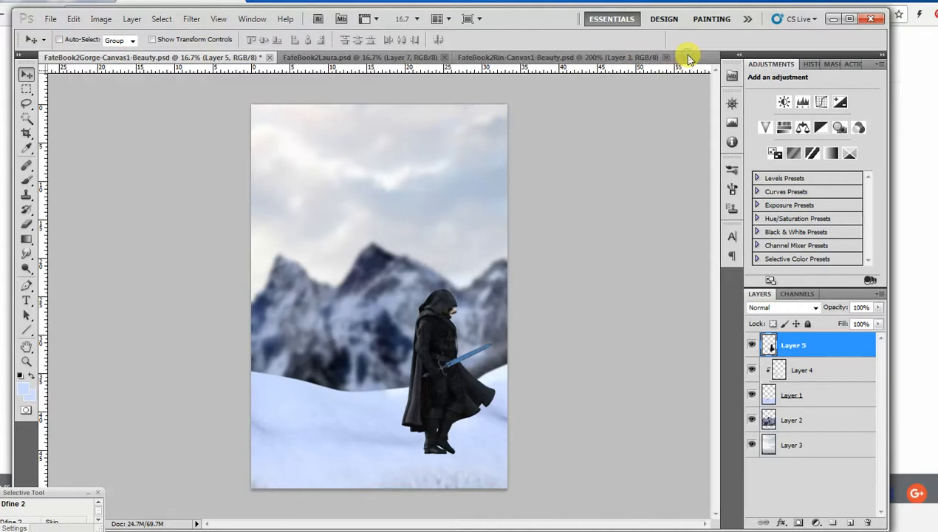
Compare the dragon's retouching in FateBook2Rin-Canvas1-Beauty.psd by toggling the visibility of Layer 3 and Layer 2
{"action": "left_click", "coordinate": [509, 59]}
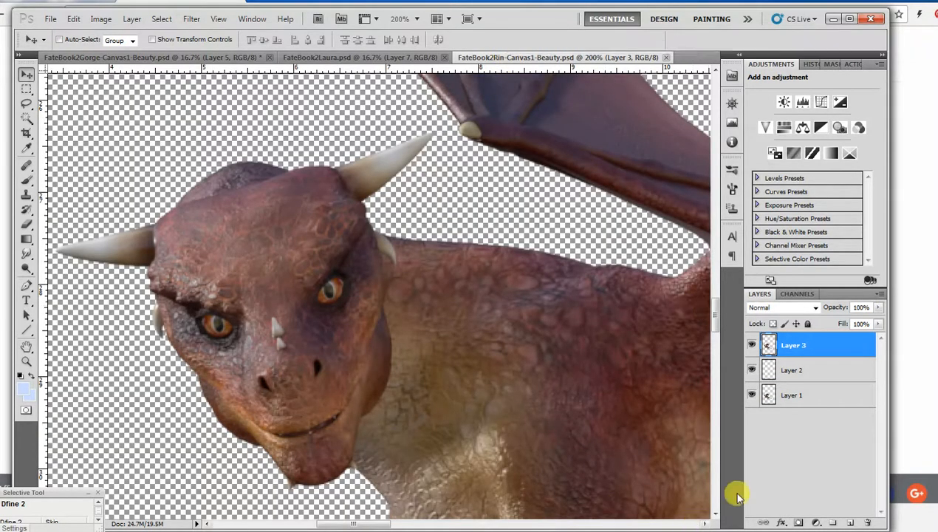
{"action": "left_click", "coordinate": [752, 342]}
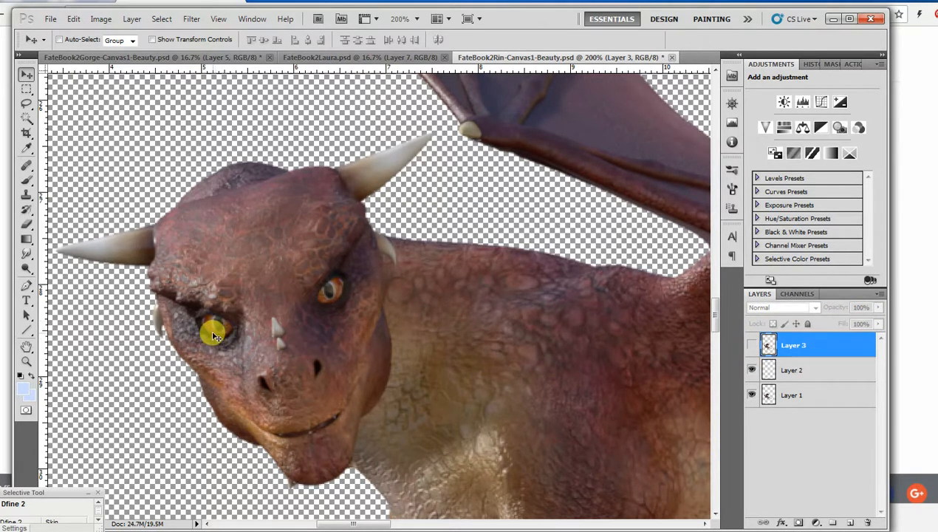
{"action": "left_click", "coordinate": [752, 371]}
{"action": "left_click", "coordinate": [752, 371]}
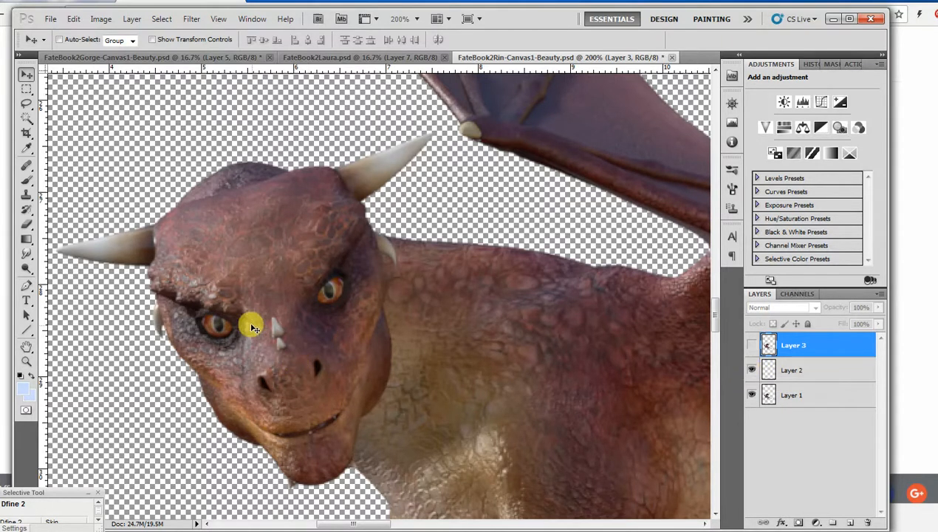
{"action": "left_click", "coordinate": [752, 370]}
{"action": "left_click", "coordinate": [753, 369]}
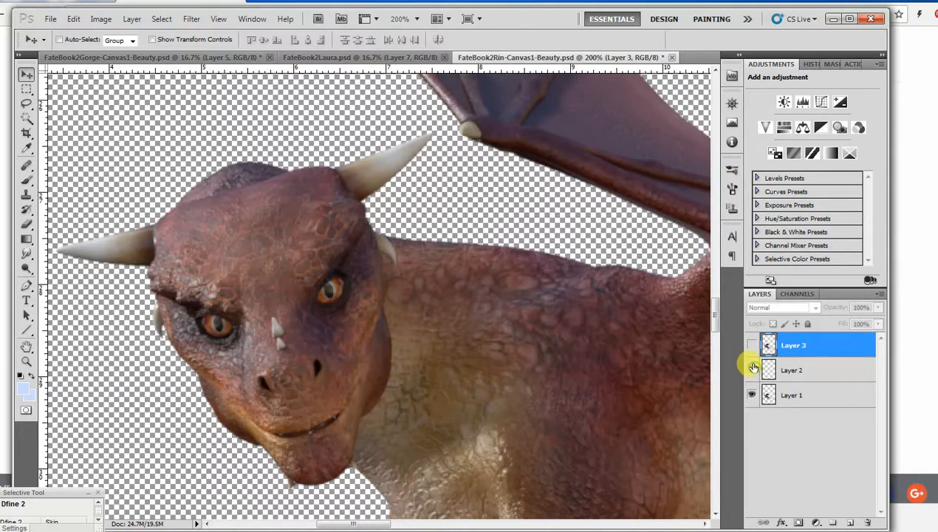
{"action": "left_click", "coordinate": [750, 346]}
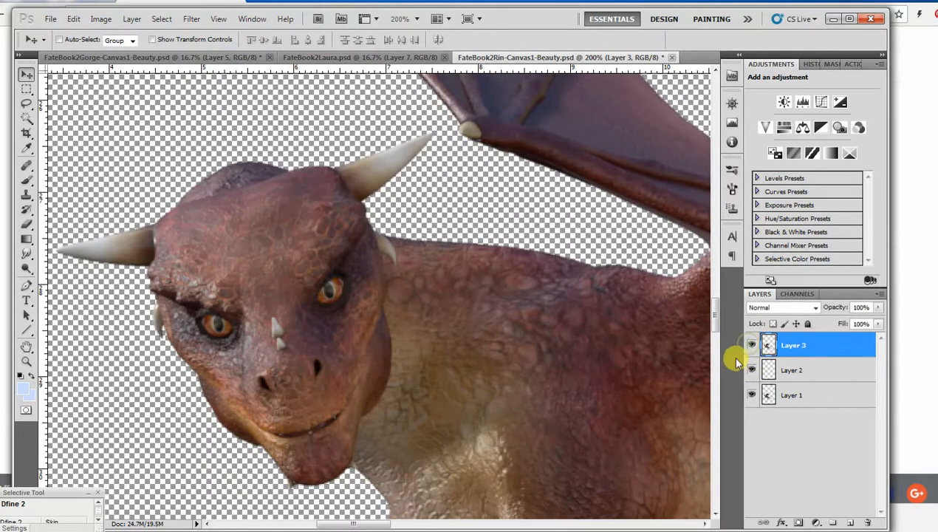
Copy the dragon into the gorge scene beside the swordsman with its layer below Layer 5, and close FateBook2Rin-Canvas1-Beauty.psd without saving
{"action": "left_click_drag", "start_coordinate": [286, 314], "coordinate": [209, 125]}
{"action": "left_click_drag", "start_coordinate": [320, 341], "coordinate": [344, 348]}
{"action": "left_click_drag", "start_coordinate": [849, 345], "coordinate": [854, 382]}
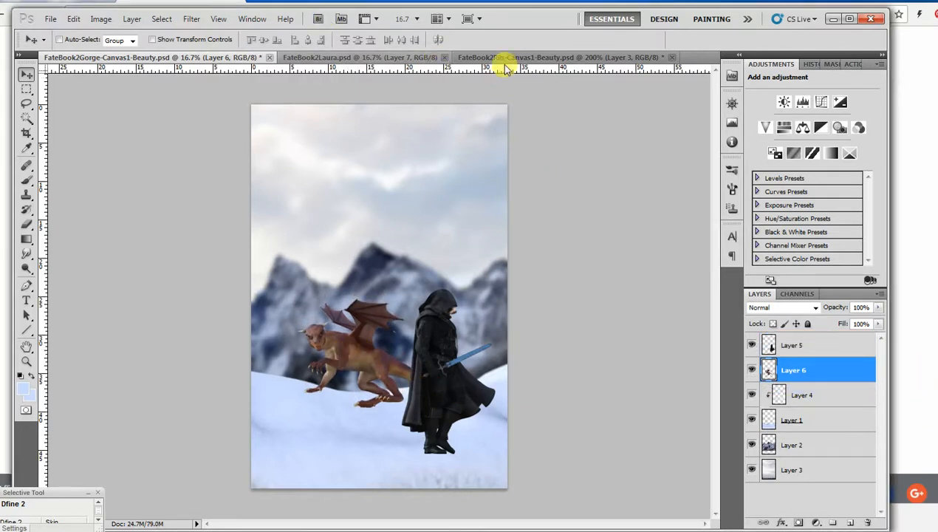
{"action": "left_click", "coordinate": [838, 349]}
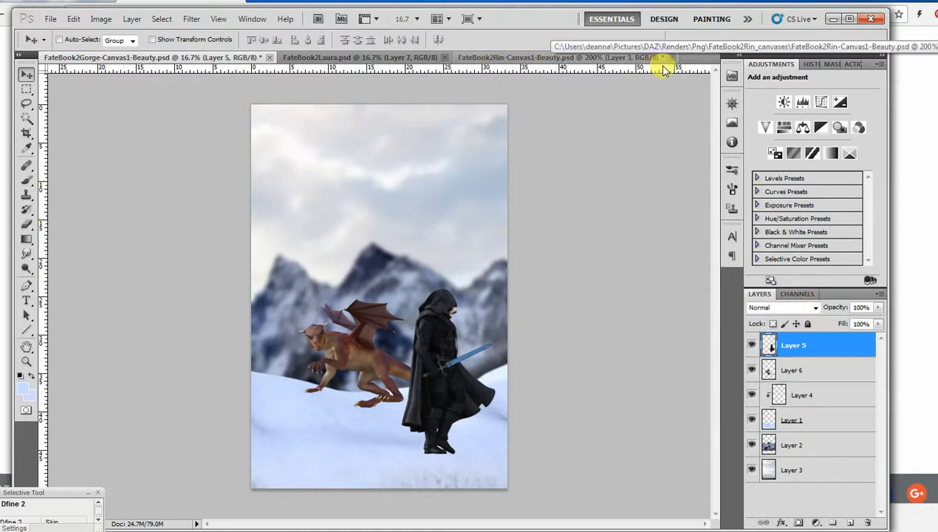
{"action": "left_click", "coordinate": [671, 58]}
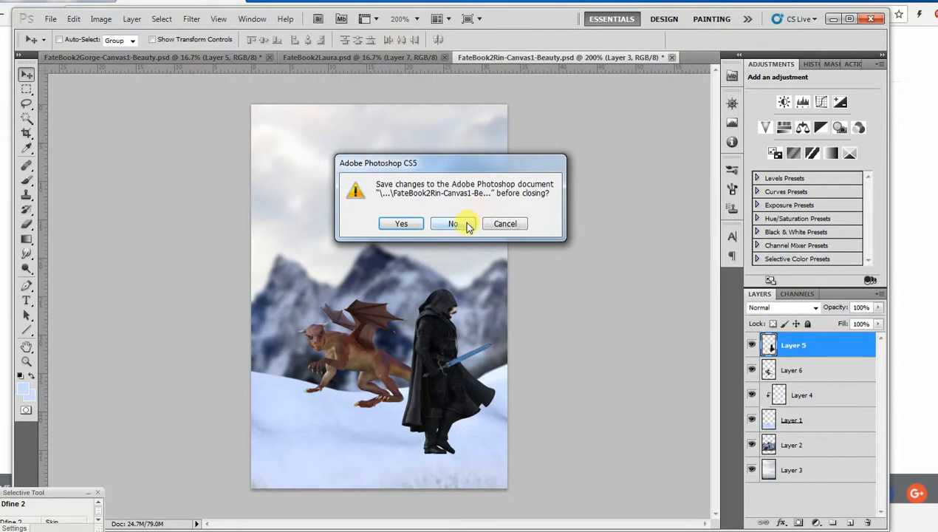
{"action": "left_click", "coordinate": [454, 223]}
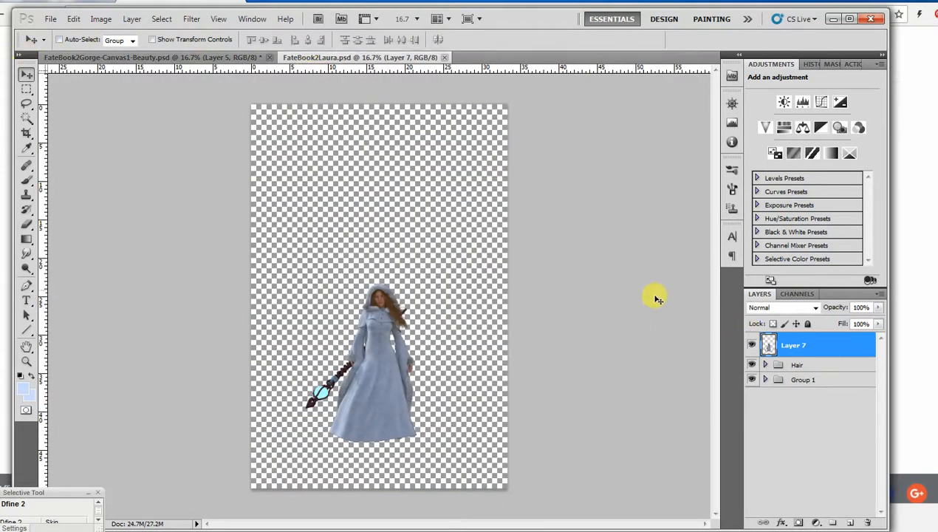
Copy the robed woman from FateBook2Laura.psd to the front of the scene between dragon and swordsman, and close her file
{"action": "left_click", "coordinate": [189, 59]}
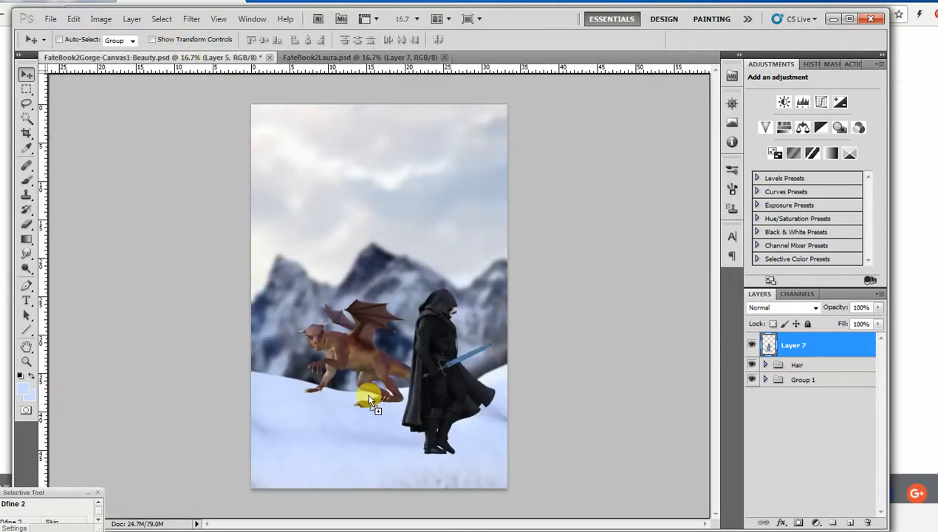
{"action": "left_click_drag", "start_coordinate": [370, 400], "coordinate": [362, 389]}
{"action": "left_click_drag", "start_coordinate": [367, 448], "coordinate": [389, 426]}
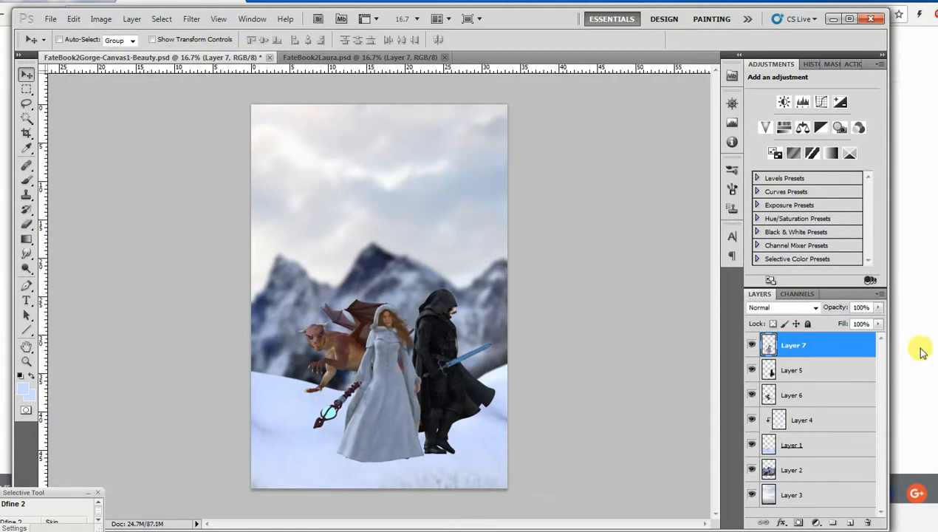
{"action": "left_click", "coordinate": [444, 57]}
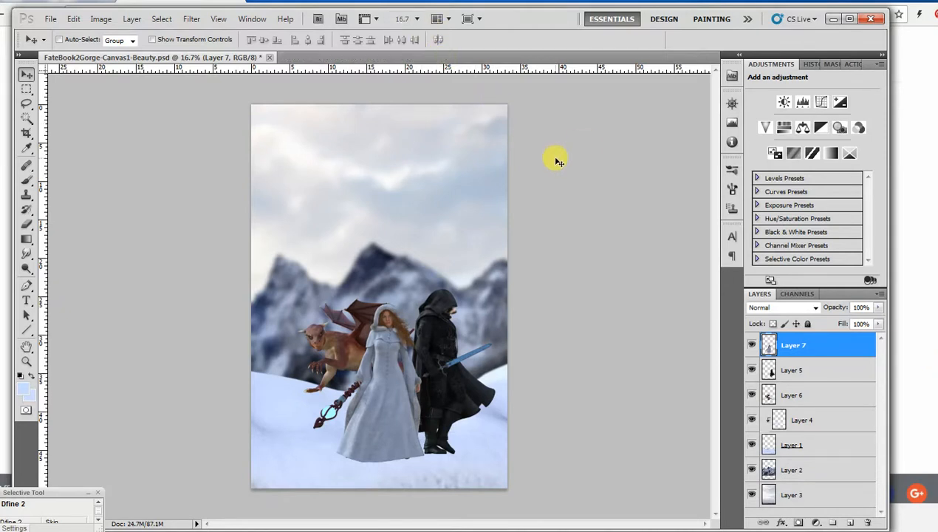
Move the swordsman on Layer 5 slightly up and left so he stands closer behind the woman
{"action": "key", "text": "ctrl+plus"}
{"action": "key", "text": "ctrl+plus"}
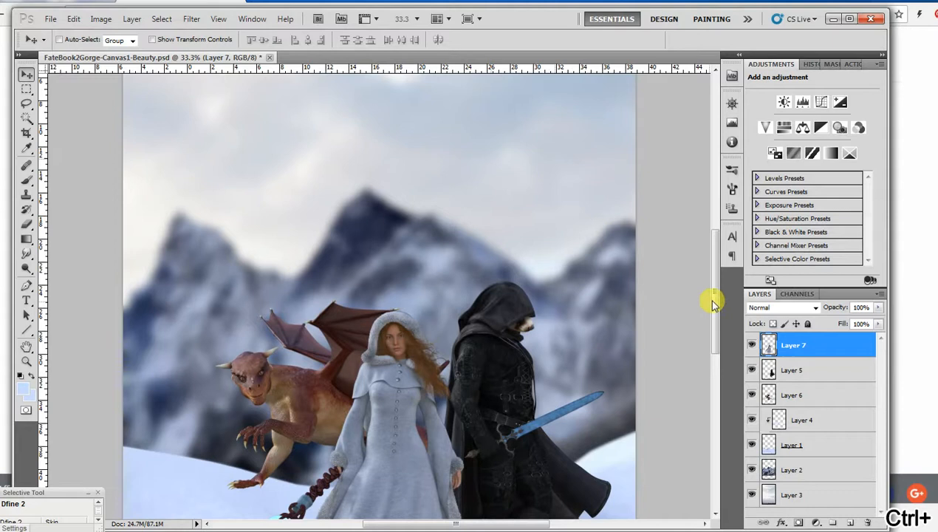
{"action": "left_click_drag", "start_coordinate": [715, 300], "coordinate": [690, 335]}
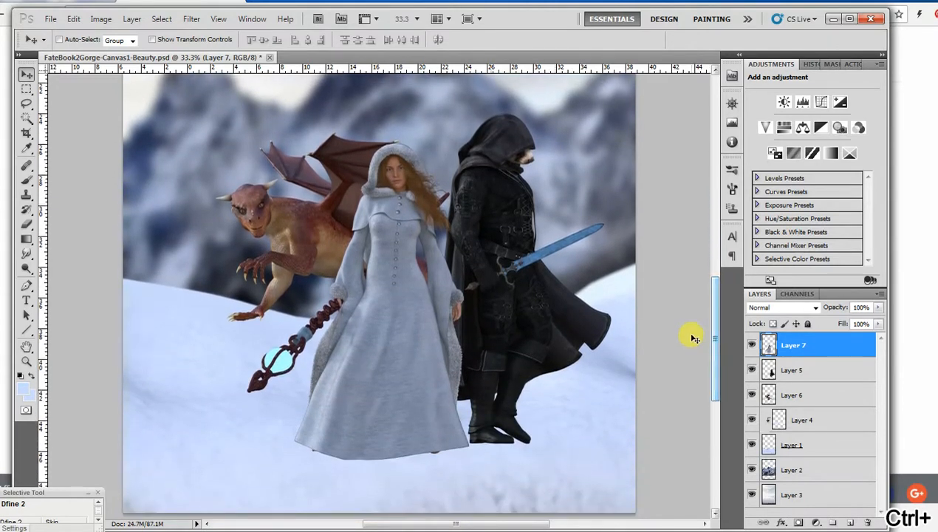
{"action": "left_click", "coordinate": [828, 375]}
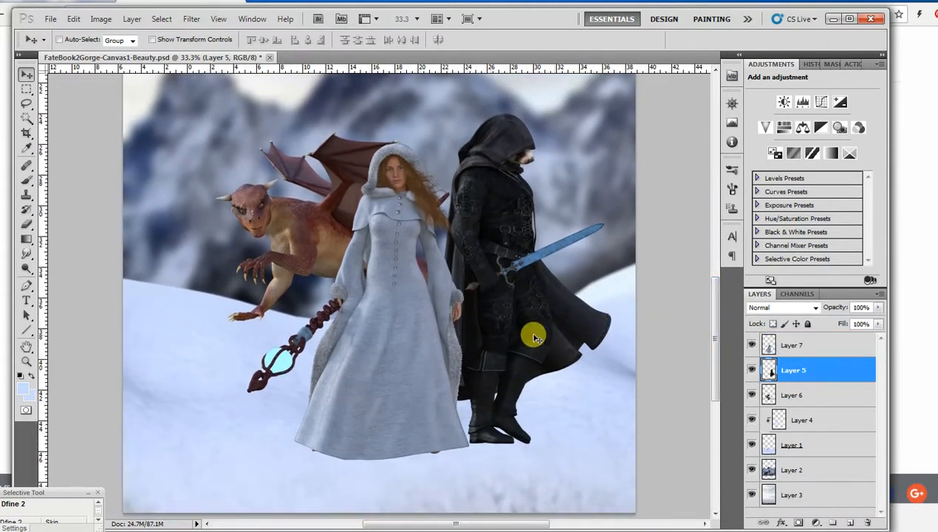
{"action": "mouse_move", "coordinate": [532, 335]}
{"action": "left_mouse_down"}
{"action": "mouse_move", "coordinate": [530, 322]}
{"action": "mouse_move", "coordinate": [528, 334]}
{"action": "left_mouse_up"}
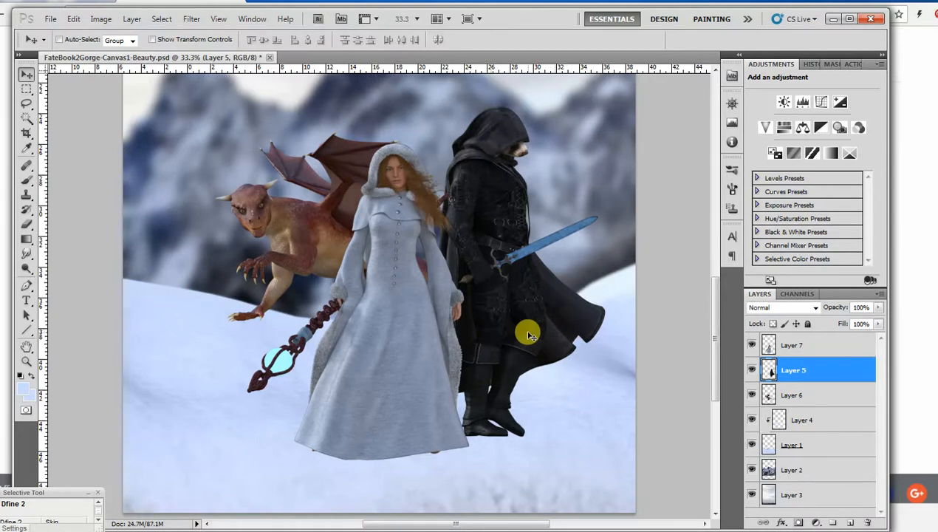
Examine how the three figures fit the snowy background, both in full view and up close
{"action": "key", "text": "ctrl+minus"}
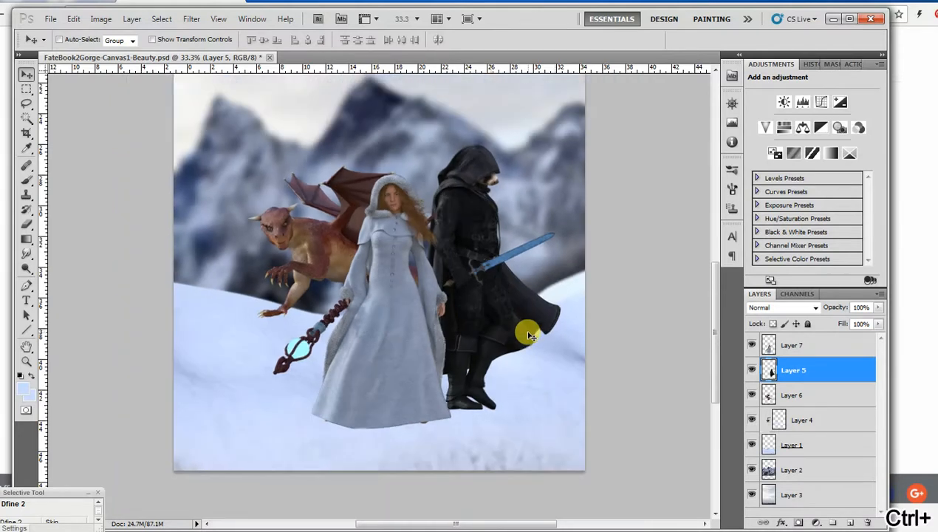
{"action": "key", "text": "ctrl+minus"}
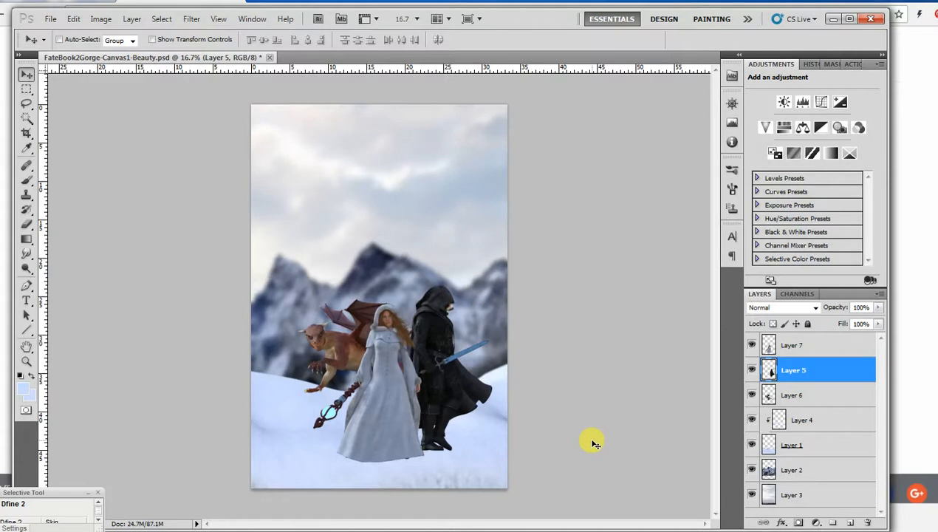
{"action": "key", "text": "ctrl+plus"}
{"action": "key", "text": "ctrl+plus"}
{"action": "key", "text": "ctrl+plus"}
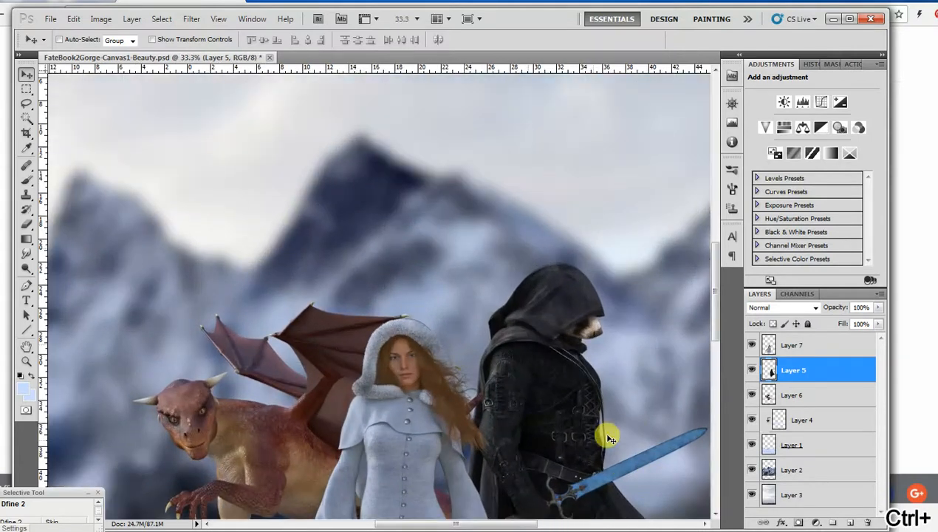
{"action": "left_click_drag", "start_coordinate": [714, 306], "coordinate": [716, 366]}
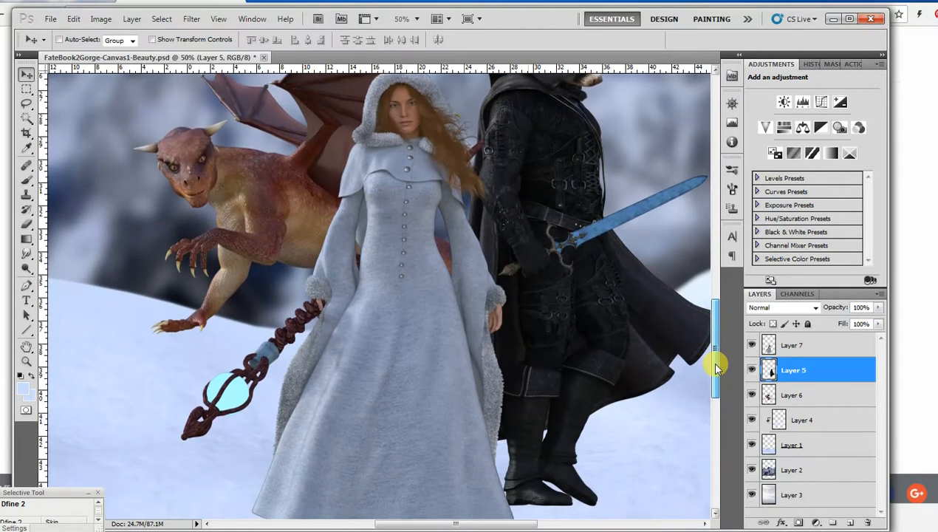
{"action": "left_click", "coordinate": [833, 347]}
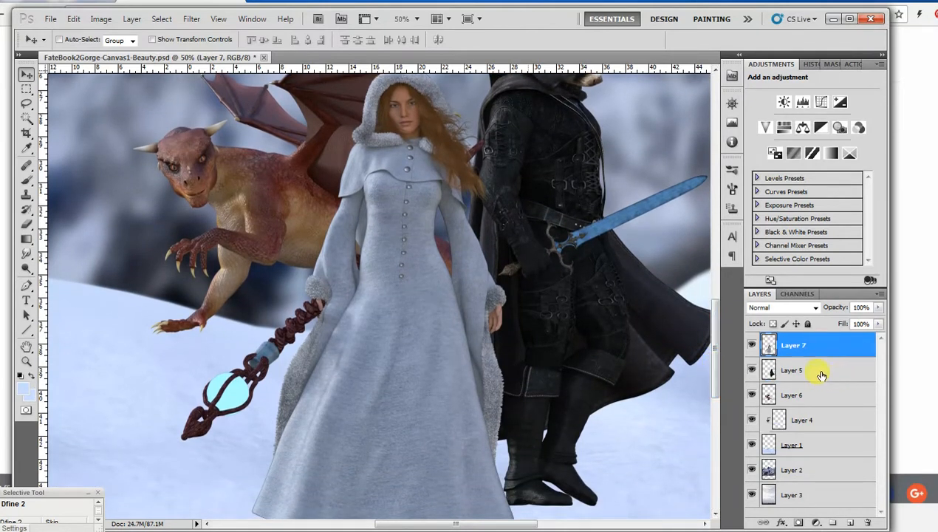
{"action": "key", "text": "ctrl+minus"}
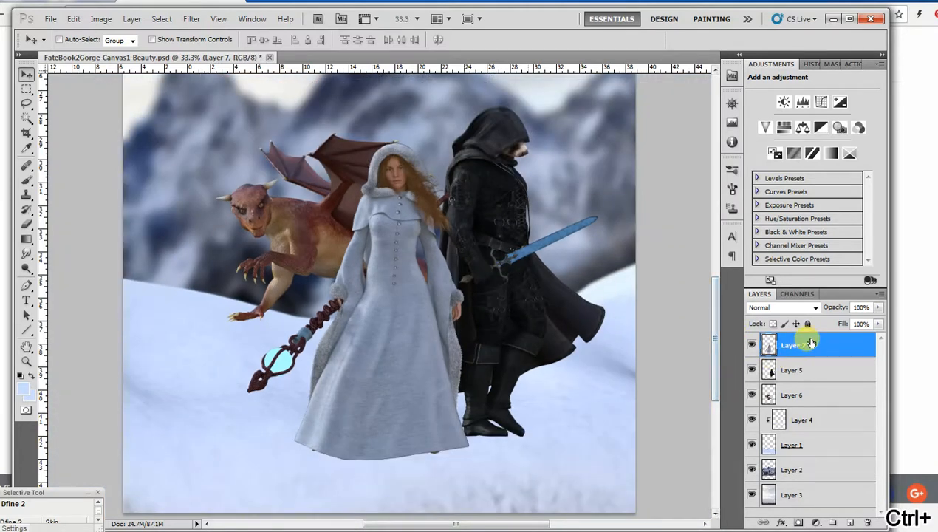
Add a Levels adjustment layer directly above the woman's layer, Layer 7
{"action": "left_click", "coordinate": [833, 347]}
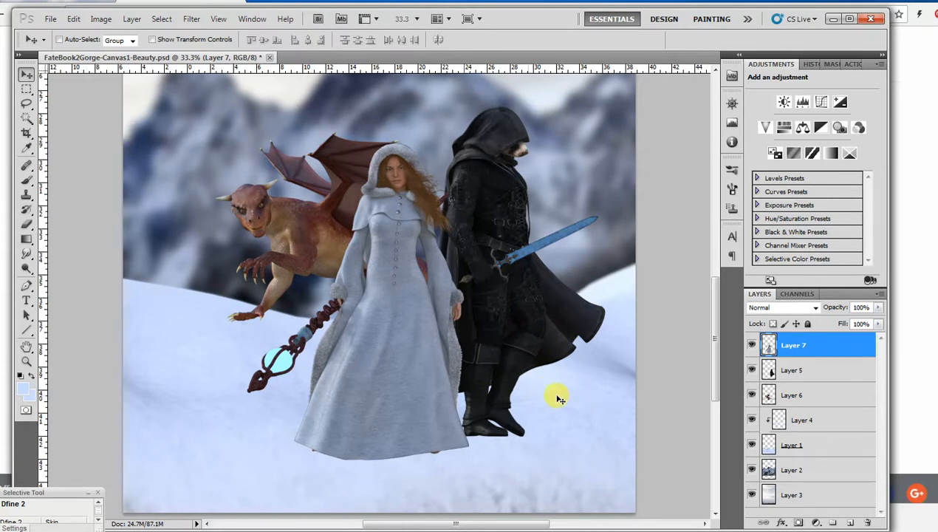
{"action": "left_click", "coordinate": [818, 523]}
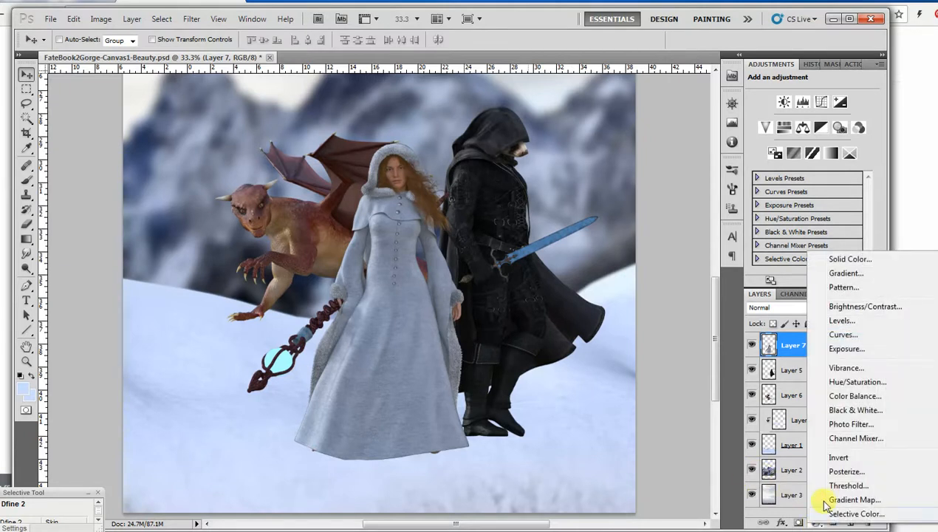
{"action": "left_click", "coordinate": [842, 322]}
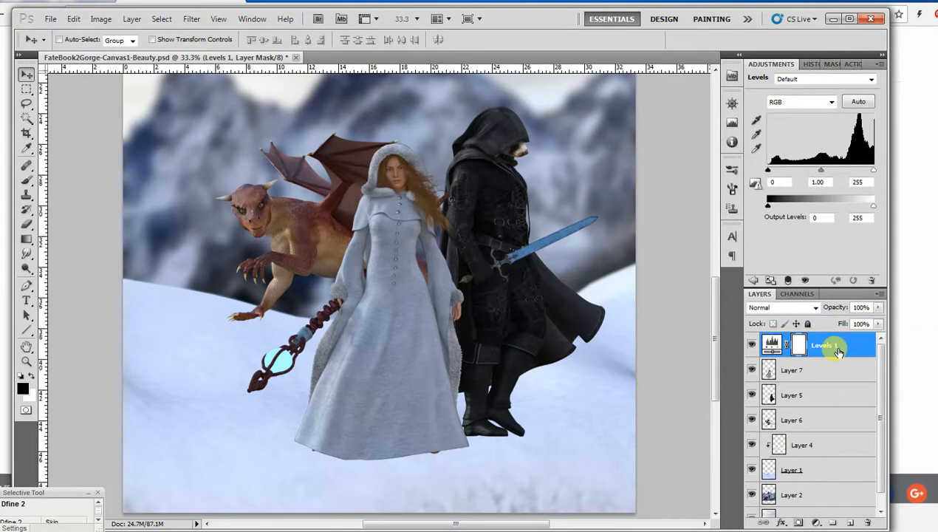
Clip the Levels adjustment to the woman's layer, set its input levels to 9, 1.06 and 235, and compare with and without it
{"action": "left_click", "coordinate": [790, 282]}
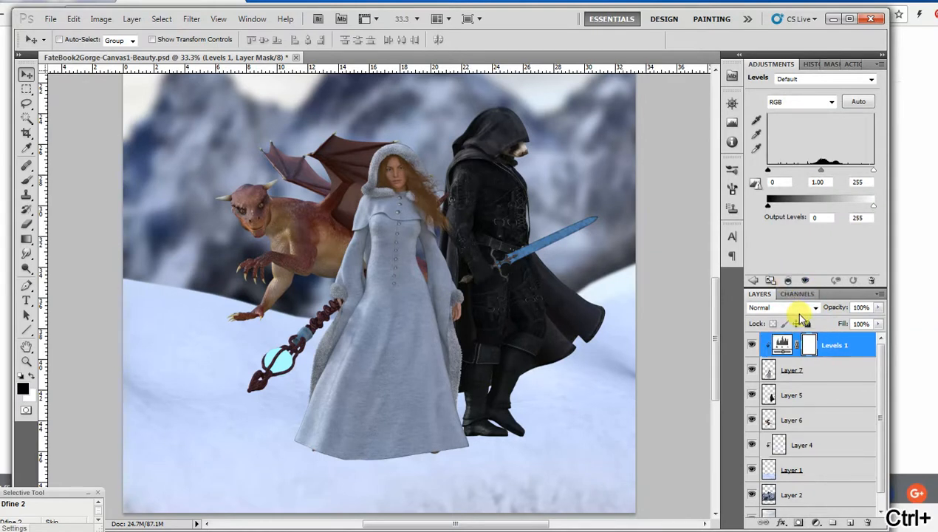
{"action": "key", "text": "ctrl+plus"}
{"action": "left_click_drag", "start_coordinate": [718, 333], "coordinate": [718, 318]}
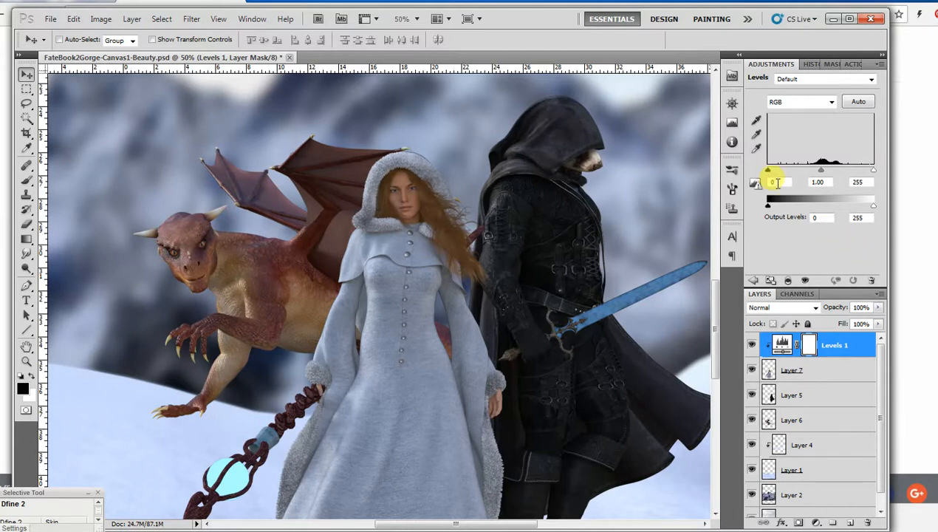
{"action": "left_click_drag", "start_coordinate": [769, 172], "coordinate": [774, 175]}
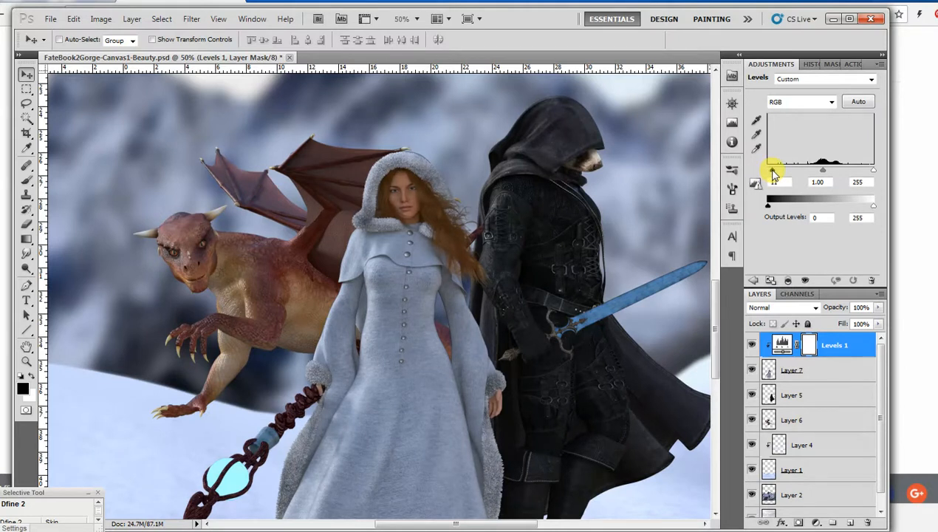
{"action": "left_click_drag", "start_coordinate": [874, 171], "coordinate": [817, 174]}
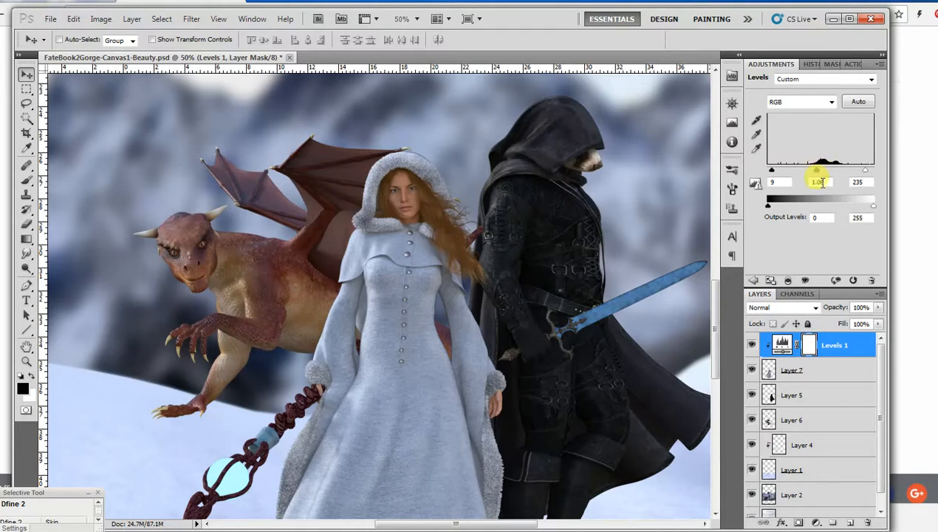
{"action": "left_click", "coordinate": [753, 345]}
{"action": "left_click", "coordinate": [753, 347]}
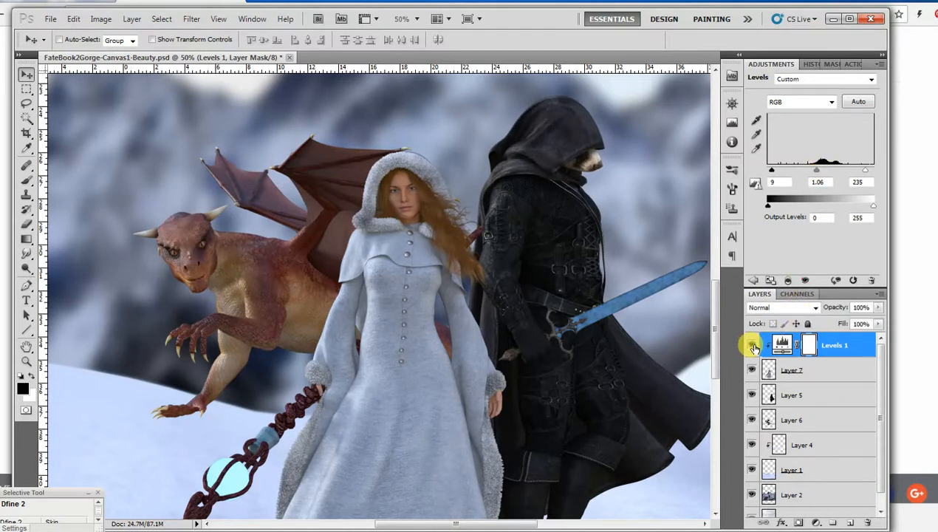
{"action": "key", "text": "ctrl+minus"}
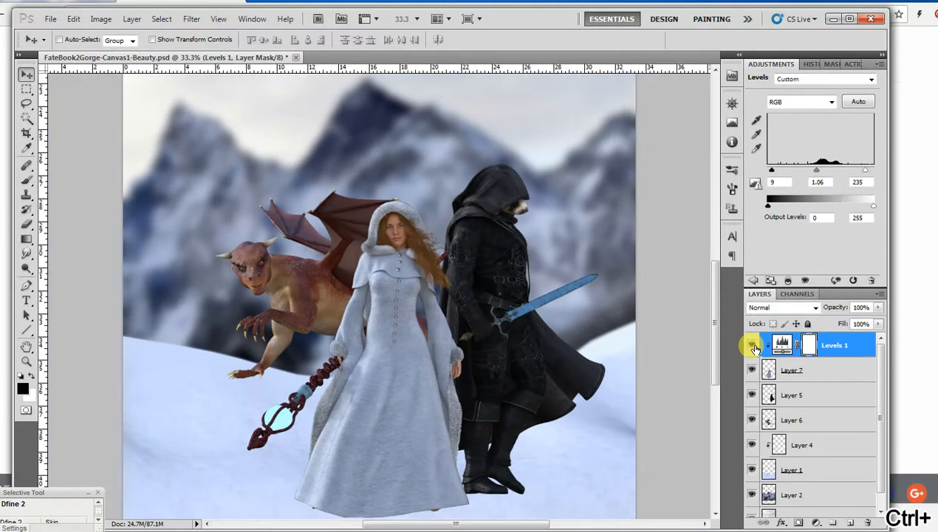
{"action": "left_click", "coordinate": [753, 347]}
{"action": "left_click", "coordinate": [753, 347]}
{"action": "key", "text": "ctrl+minus"}
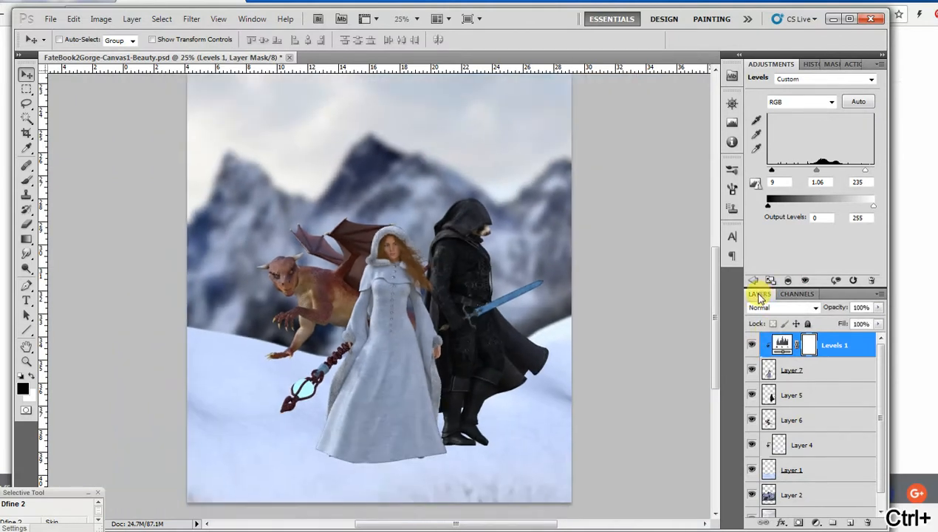
Move the swordsman on Layer 5 slightly left so he stands tighter behind the woman
{"action": "left_click", "coordinate": [769, 371]}
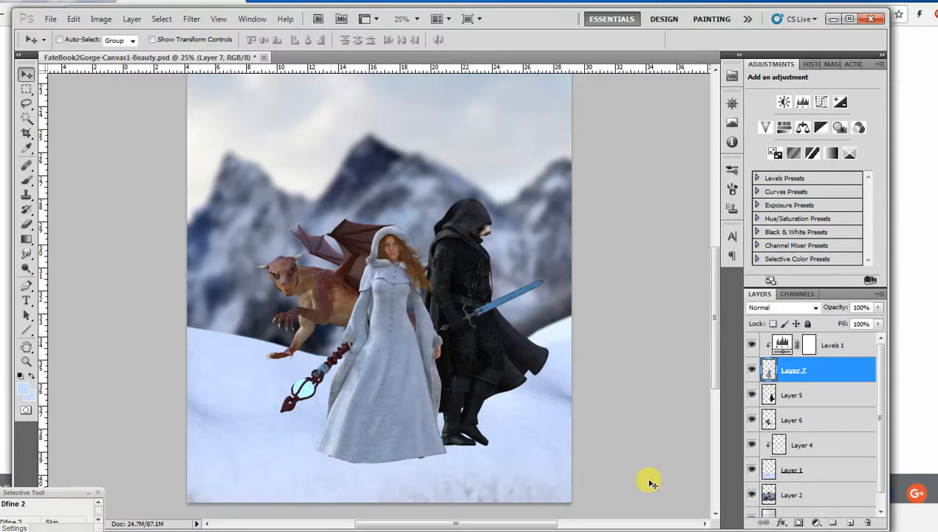
{"action": "key", "text": "ctrl+minus"}
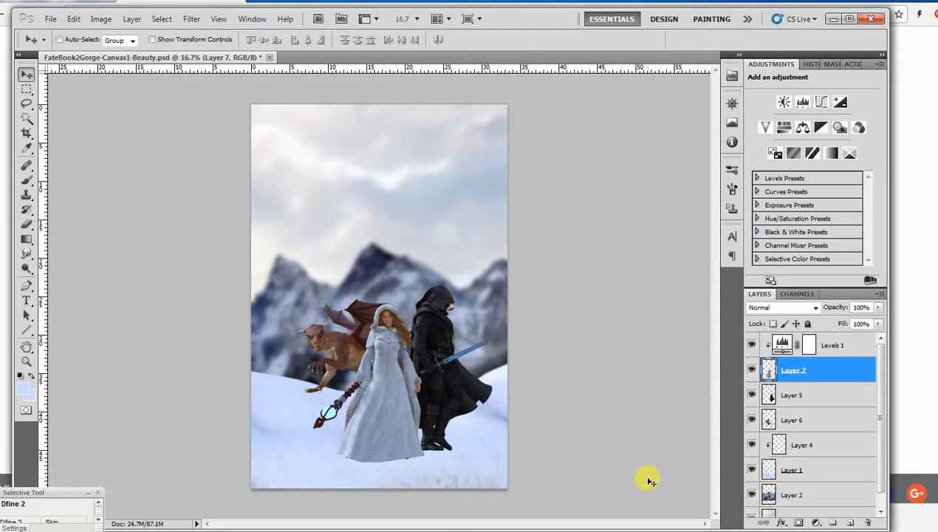
{"action": "left_click", "coordinate": [769, 394]}
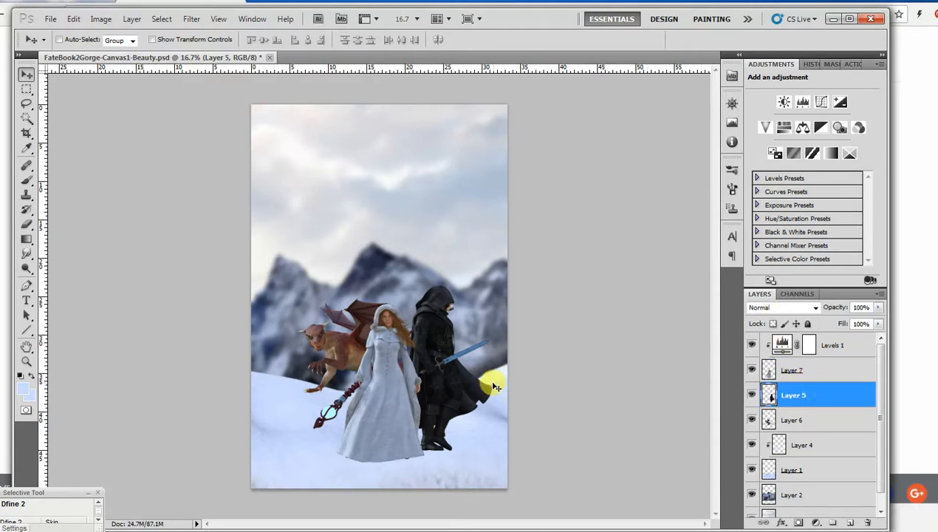
{"action": "mouse_move", "coordinate": [450, 399]}
{"action": "left_mouse_down"}
{"action": "mouse_move", "coordinate": [444, 387]}
{"action": "mouse_move", "coordinate": [447, 396]}
{"action": "left_mouse_up"}
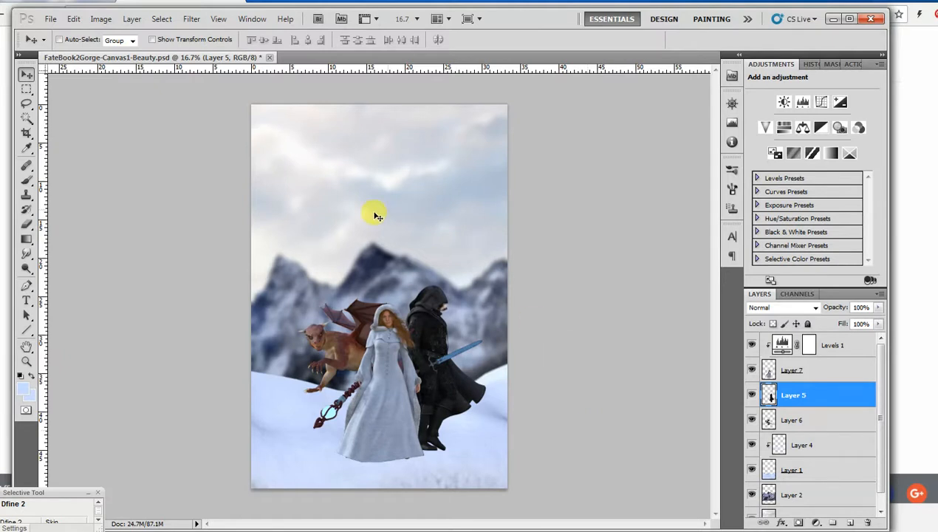
Duplicate the woman's Layer 7 and hide the original layer
{"action": "left_click", "coordinate": [841, 379]}
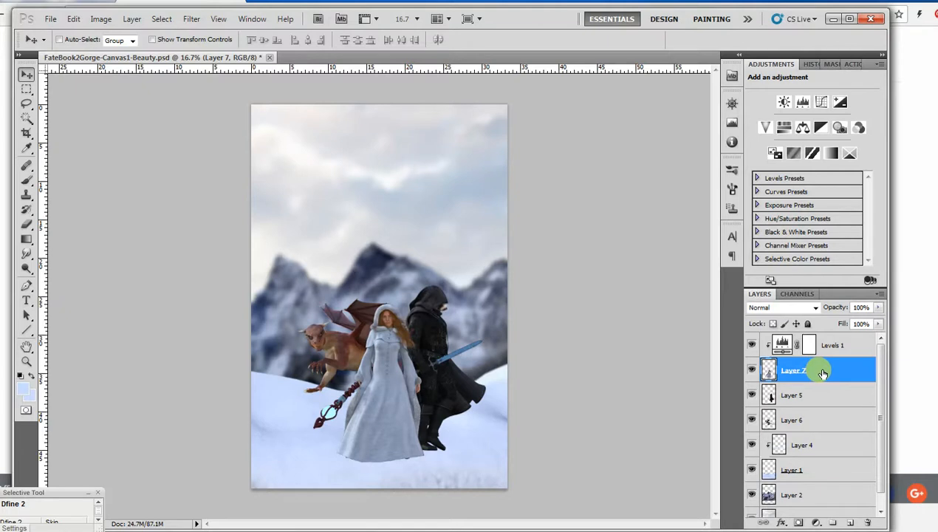
{"action": "key", "text": "ctrl+j"}
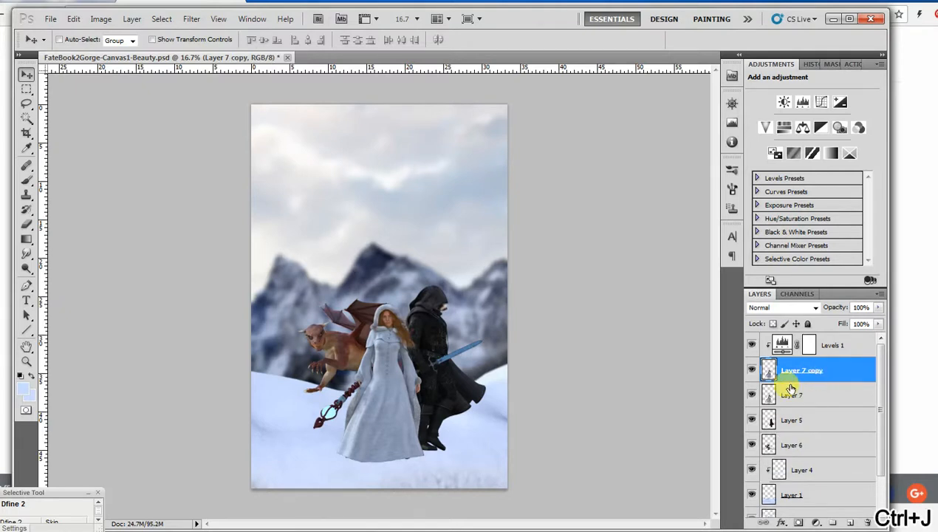
{"action": "left_click", "coordinate": [753, 398]}
Group Layer 7, its copy and Levels 1, name the group "Laura", and expand it to show its layers
{"action": "left_click", "coordinate": [810, 398]}
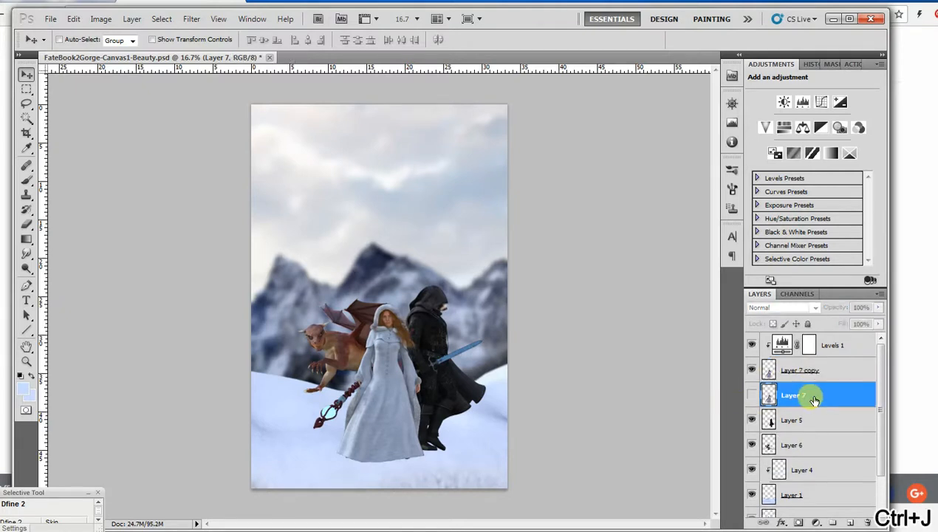
{"action": "left_click", "coordinate": [833, 349], "text": "shift"}
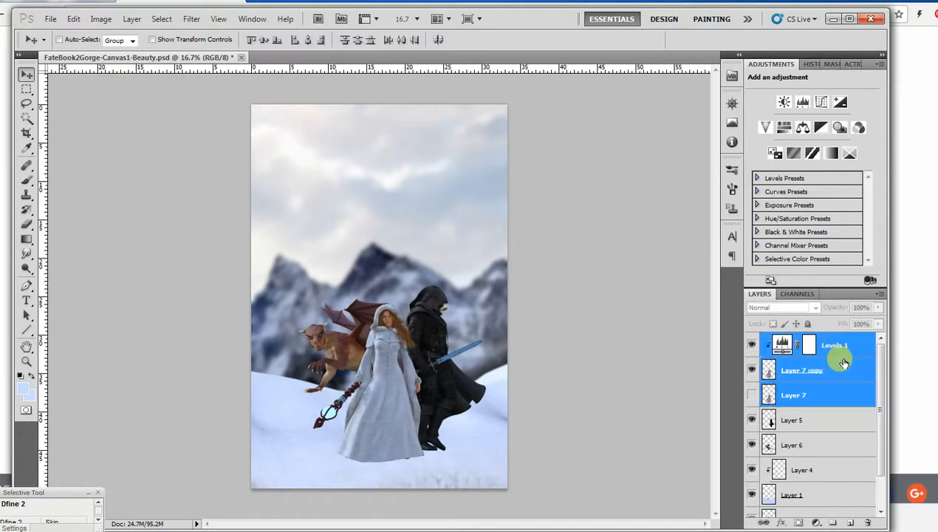
{"action": "key", "text": "ctrl+g"}
{"action": "double_click", "coordinate": [804, 339]}
{"action": "type", "text": "Laura"}
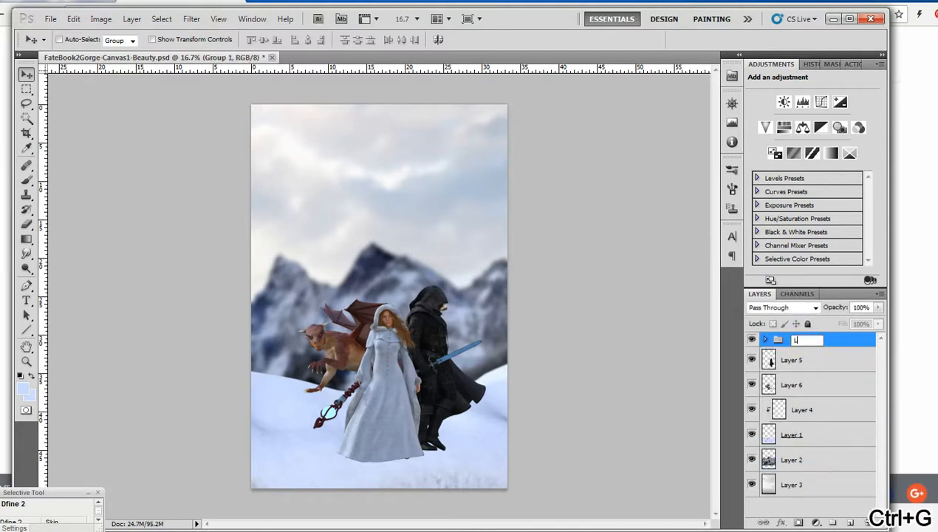
{"action": "left_click", "coordinate": [853, 340]}
{"action": "left_click", "coordinate": [766, 340]}
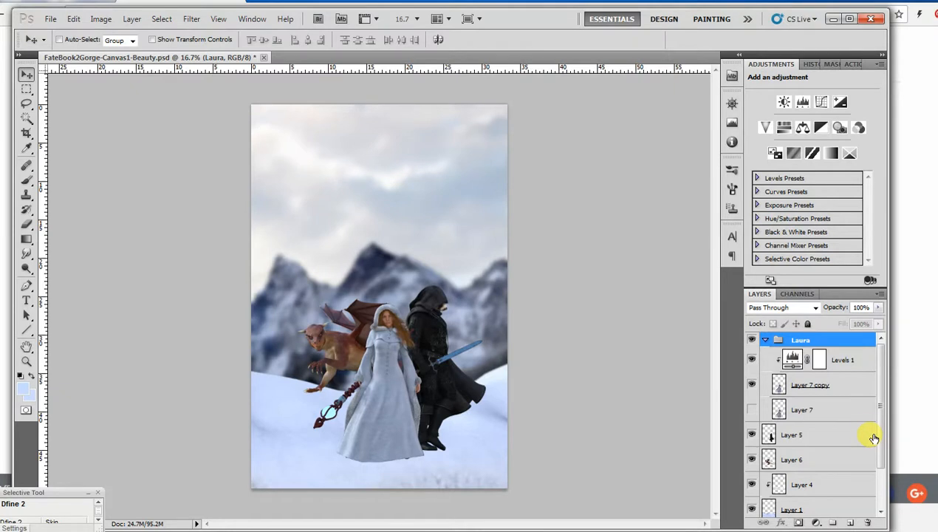
Set up the Brush tool with the rough 63 px textured tip and enlarge it to 400 px for working on the robe's hem
{"action": "left_click", "coordinate": [855, 385]}
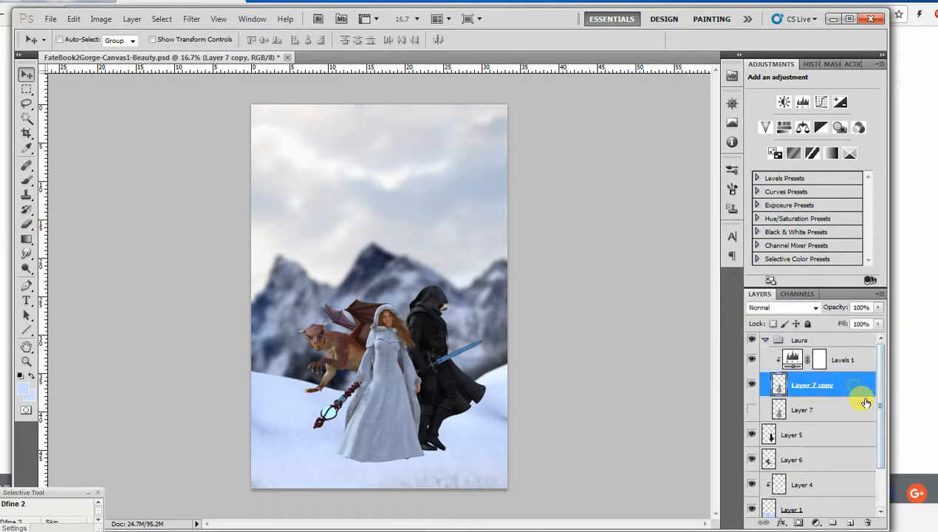
{"action": "key", "text": "ctrl+plus"}
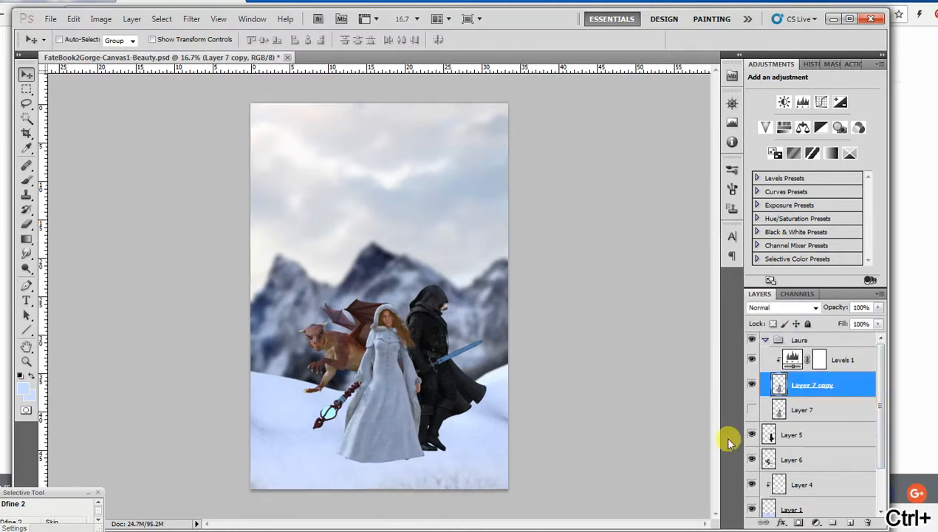
{"action": "key", "text": "ctrl+plus"}
{"action": "left_click_drag", "start_coordinate": [718, 348], "coordinate": [720, 399]}
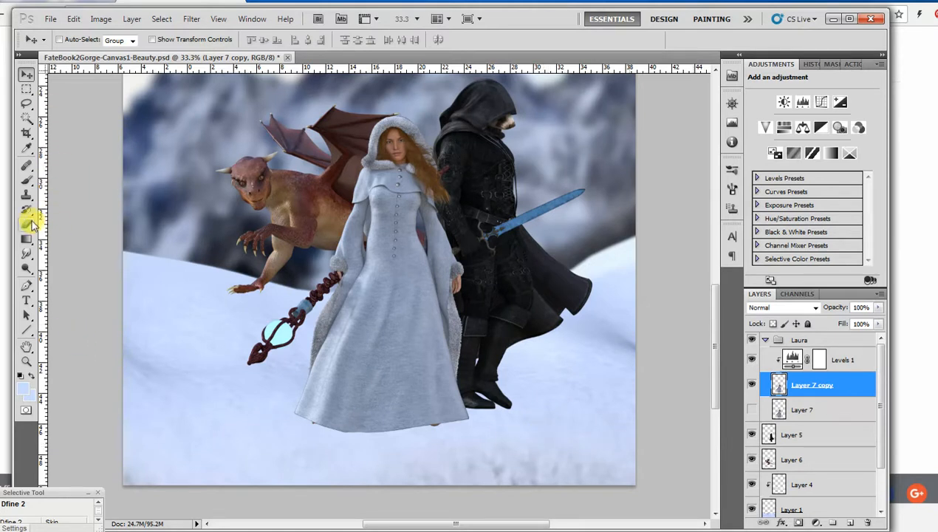
{"action": "left_click", "coordinate": [26, 180]}
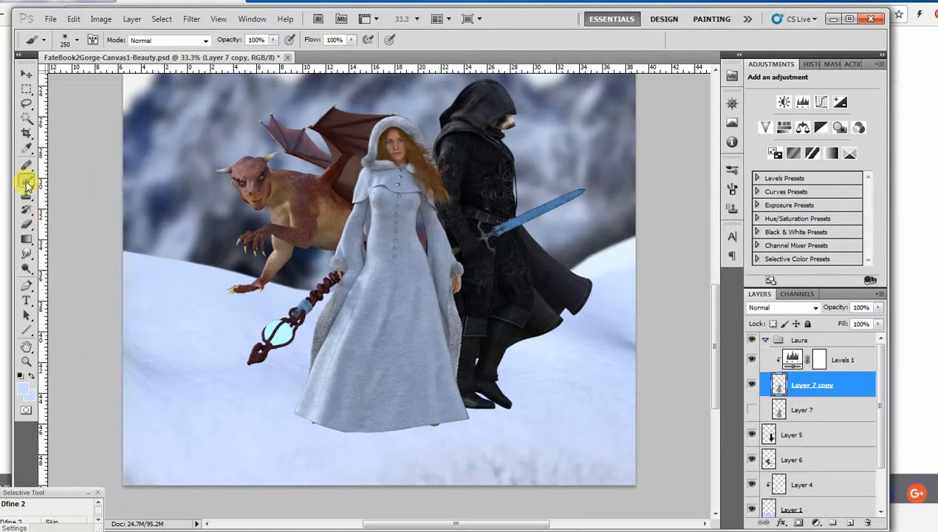
{"action": "left_click", "coordinate": [74, 42]}
{"action": "mouse_move", "coordinate": [158, 133]}
{"action": "left_mouse_down"}
{"action": "mouse_move", "coordinate": [157, 161]}
{"action": "mouse_move", "coordinate": [153, 136]}
{"action": "left_mouse_up"}
{"action": "left_click", "coordinate": [159, 122]}
{"action": "left_click", "coordinate": [86, 185]}
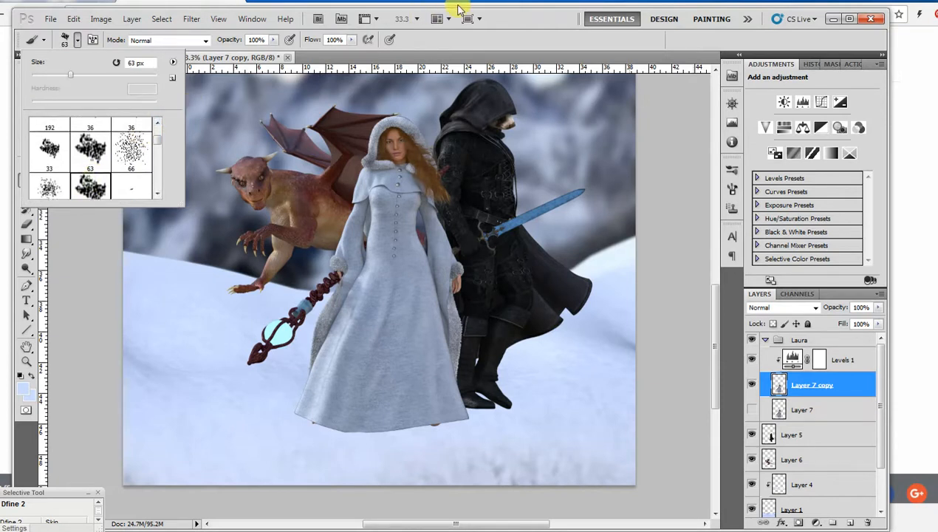
{"action": "left_click", "coordinate": [477, 44]}
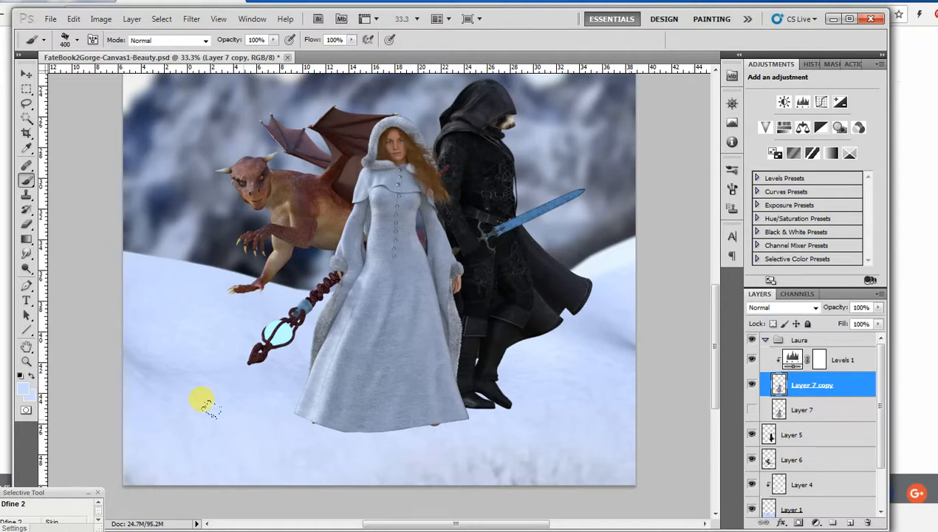
Enable Scattering for the brush with 9% size jitter, 8% angle jitter and 77% scatter, and reduce its size to 300 px
{"action": "left_click", "coordinate": [731, 191]}
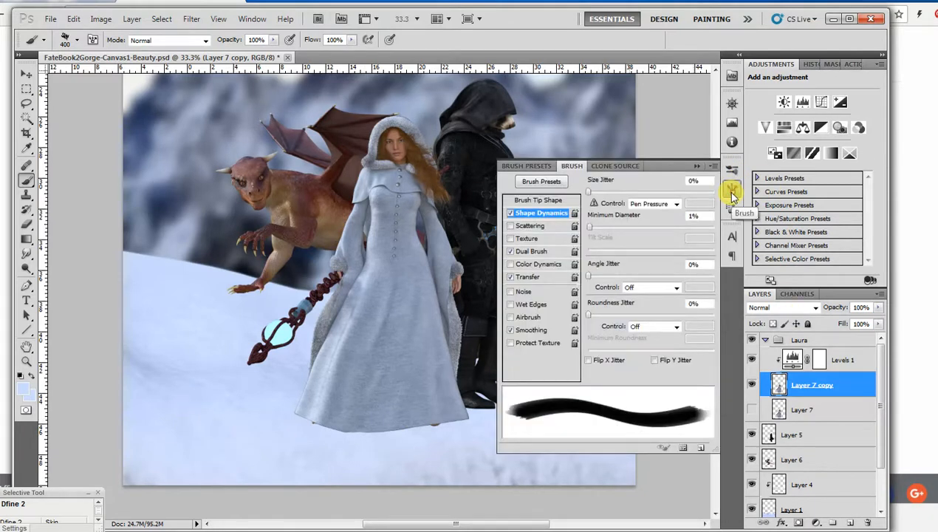
{"action": "left_click", "coordinate": [510, 225]}
{"action": "left_click", "coordinate": [510, 226]}
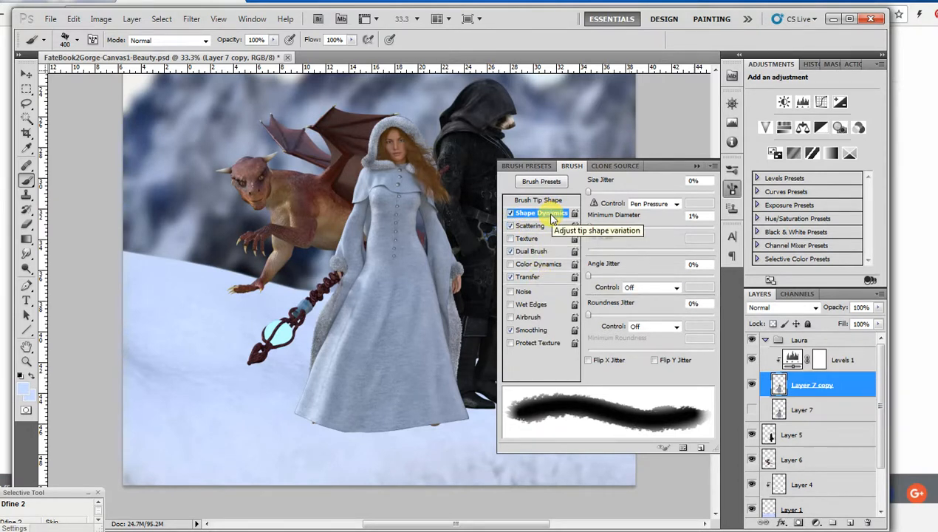
{"action": "left_click_drag", "start_coordinate": [589, 191], "coordinate": [599, 191]}
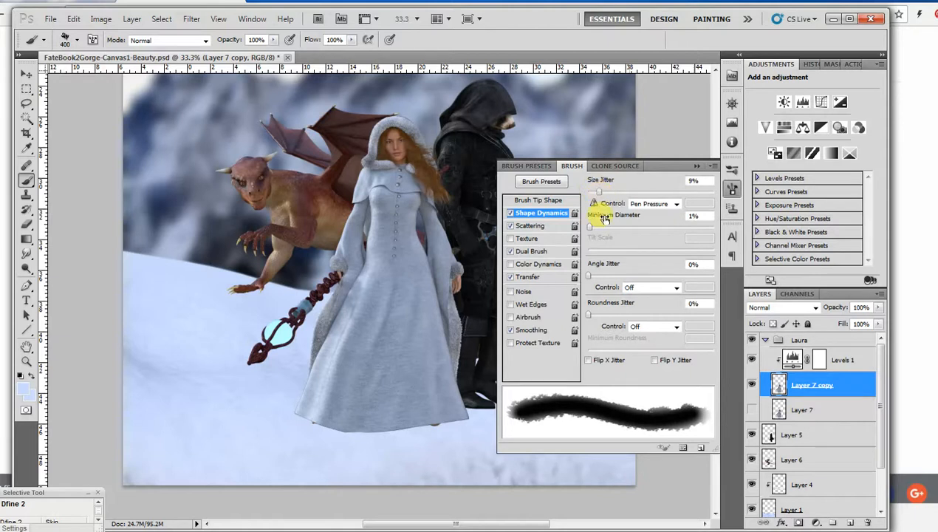
{"action": "left_click_drag", "start_coordinate": [590, 276], "coordinate": [599, 278]}
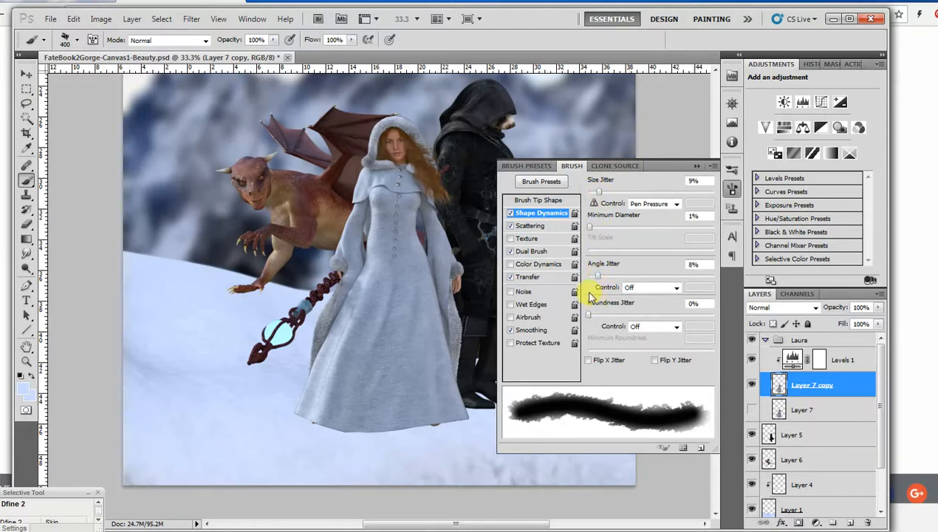
{"action": "left_click", "coordinate": [546, 227]}
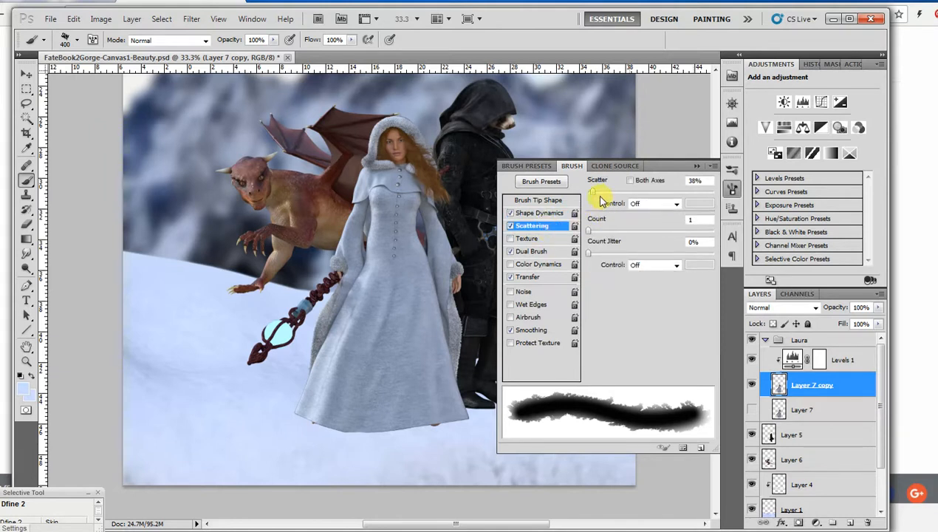
{"action": "left_click_drag", "start_coordinate": [595, 193], "coordinate": [600, 194]}
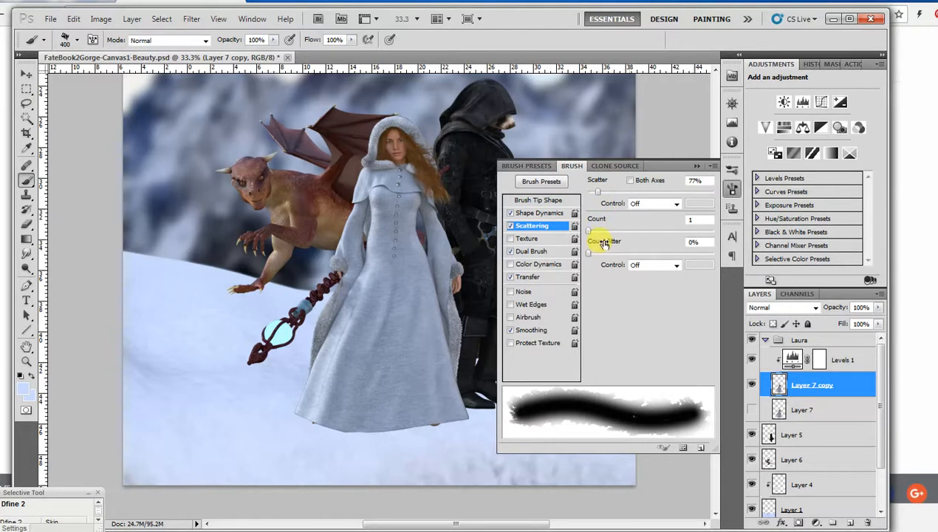
{"action": "left_click", "coordinate": [696, 167]}
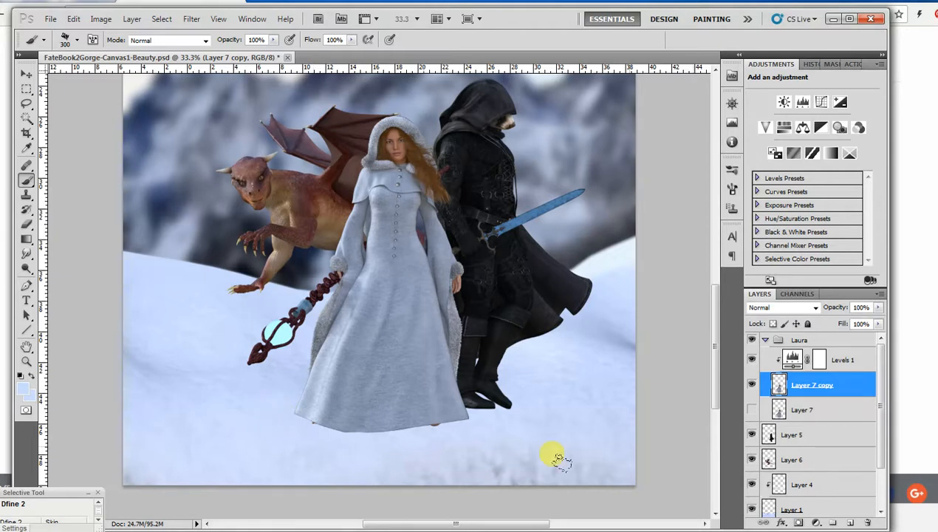
Add a new layer above Levels 1, clip it to the woman's layers, and try painting pale snow colour over the robe's left hem
{"action": "left_click", "coordinate": [844, 360]}
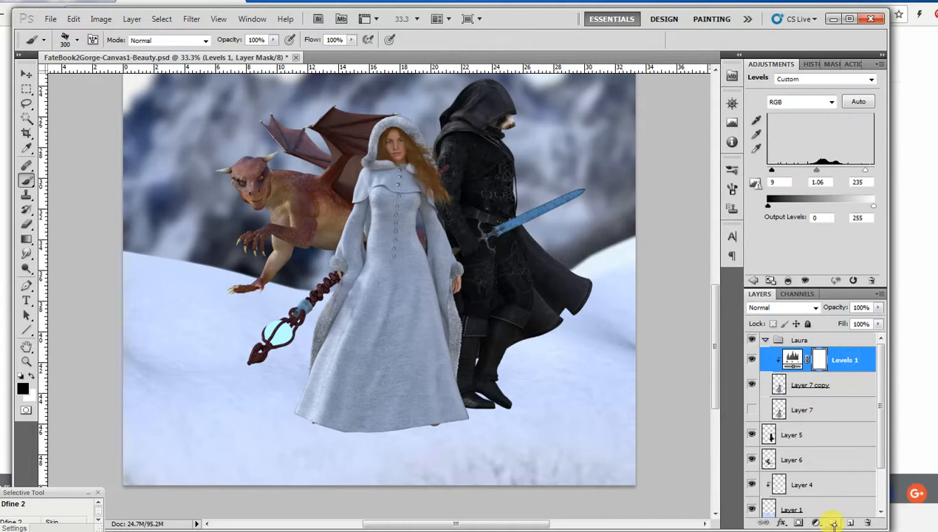
{"action": "left_click", "coordinate": [852, 524]}
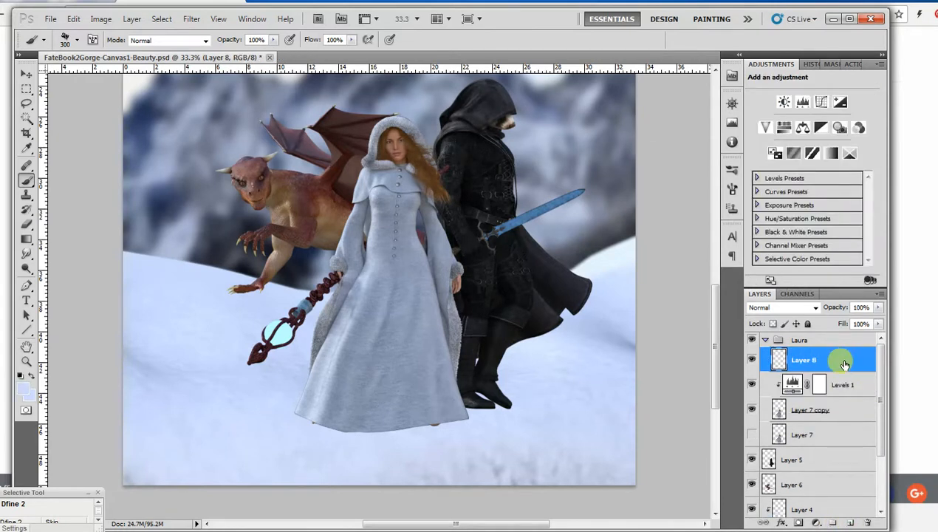
{"action": "right_click", "coordinate": [835, 360]}
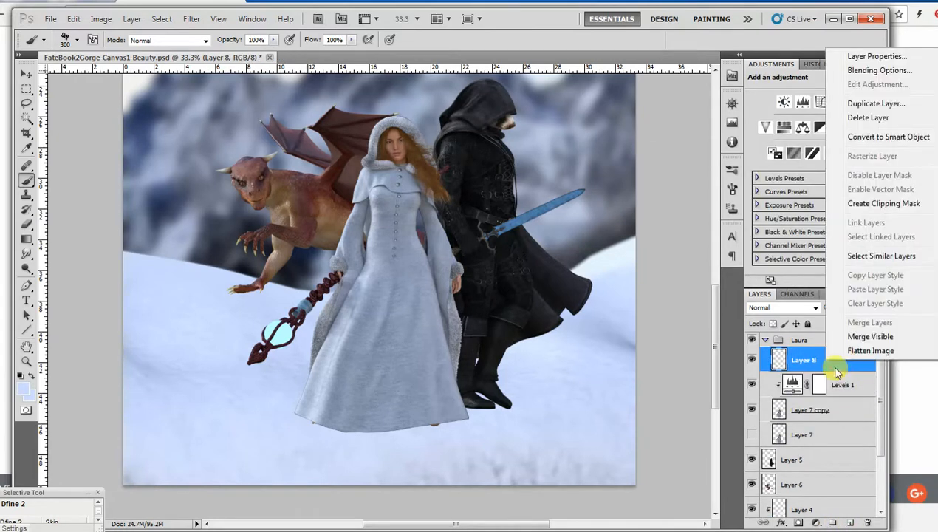
{"action": "left_click", "coordinate": [882, 205]}
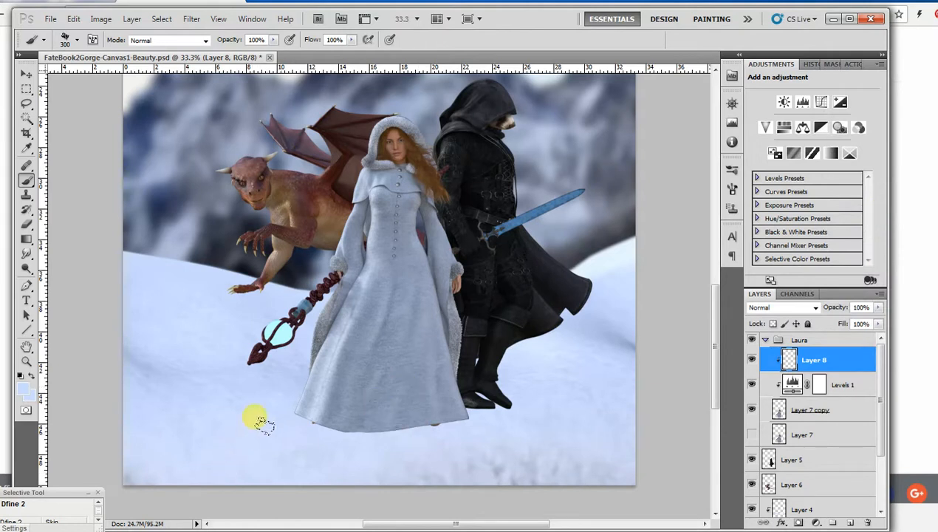
{"action": "mouse_move", "coordinate": [282, 415]}
{"action": "left_mouse_down"}
{"action": "mouse_move", "coordinate": [295, 433]}
{"action": "mouse_move", "coordinate": [299, 416]}
{"action": "mouse_move", "coordinate": [298, 427]}
{"action": "mouse_move", "coordinate": [240, 399]}
{"action": "mouse_move", "coordinate": [337, 452]}
{"action": "left_mouse_up"}
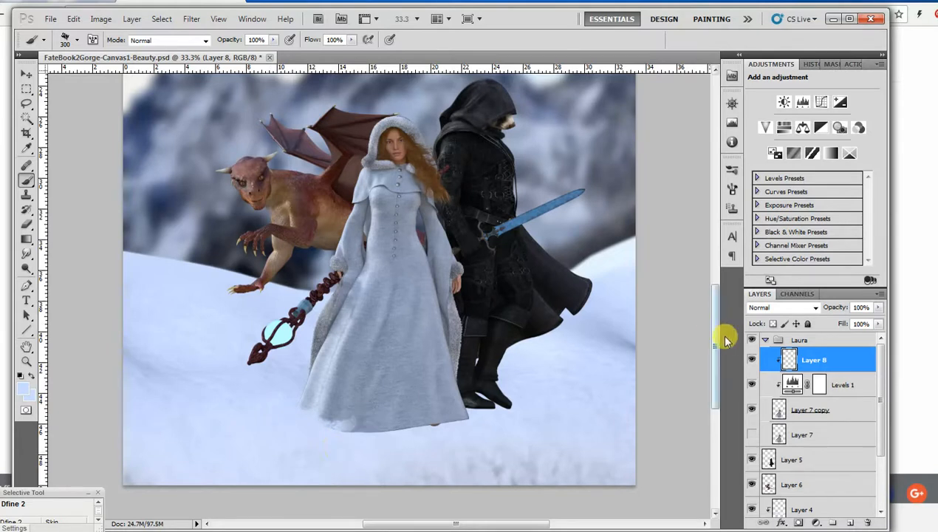
Revert the snow-coloured strokes on the robe's hem and delete Layer 8
{"action": "left_click", "coordinate": [812, 65]}
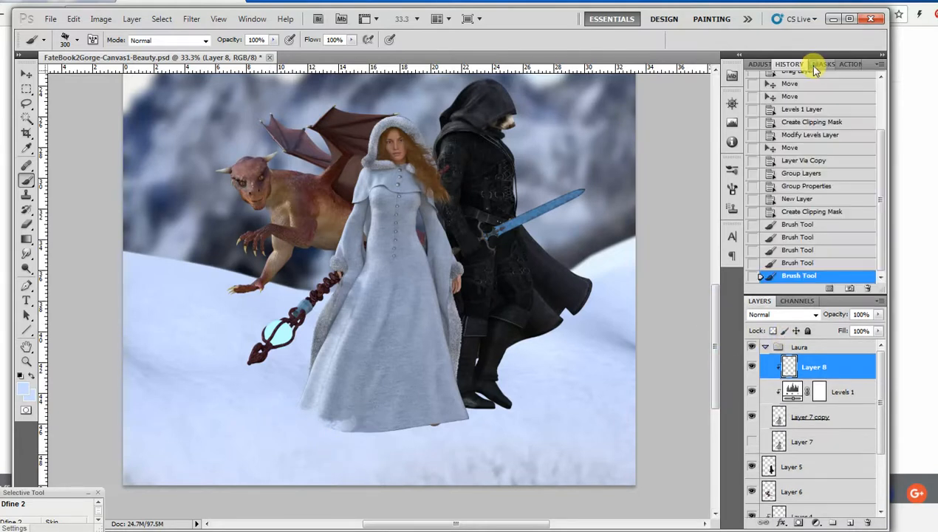
{"action": "left_click", "coordinate": [800, 226]}
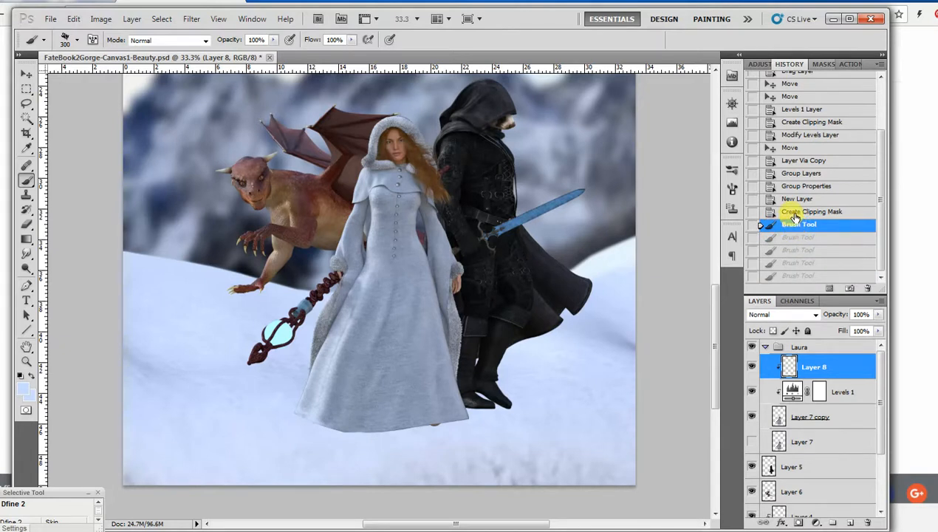
{"action": "left_click", "coordinate": [792, 213]}
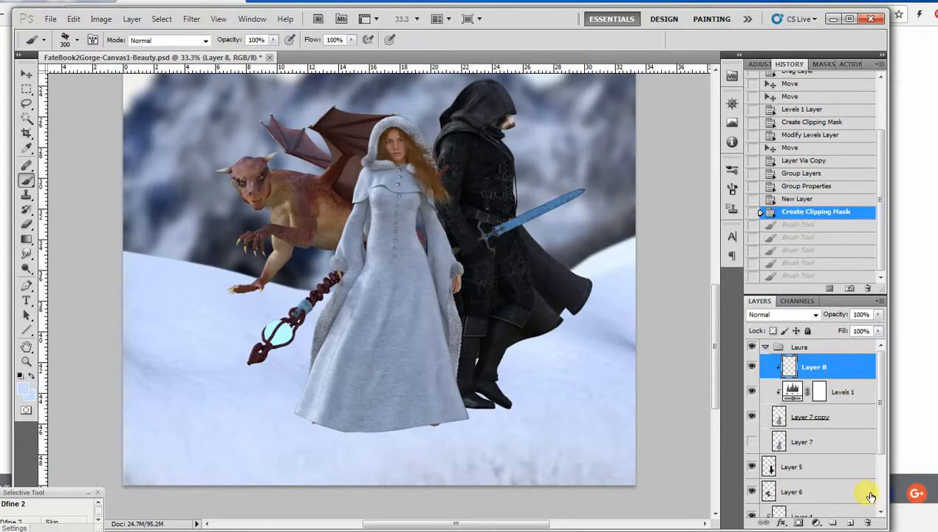
{"action": "left_click", "coordinate": [869, 524]}
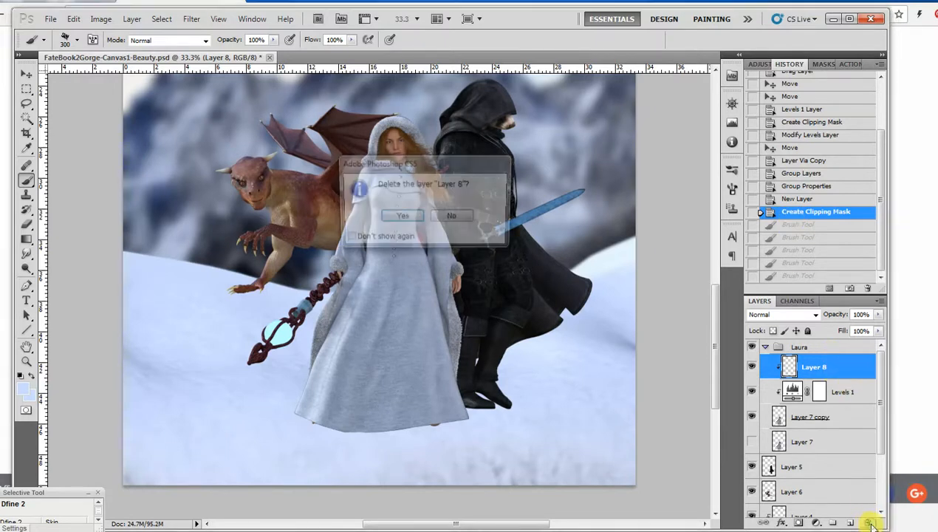
{"action": "left_click", "coordinate": [402, 218]}
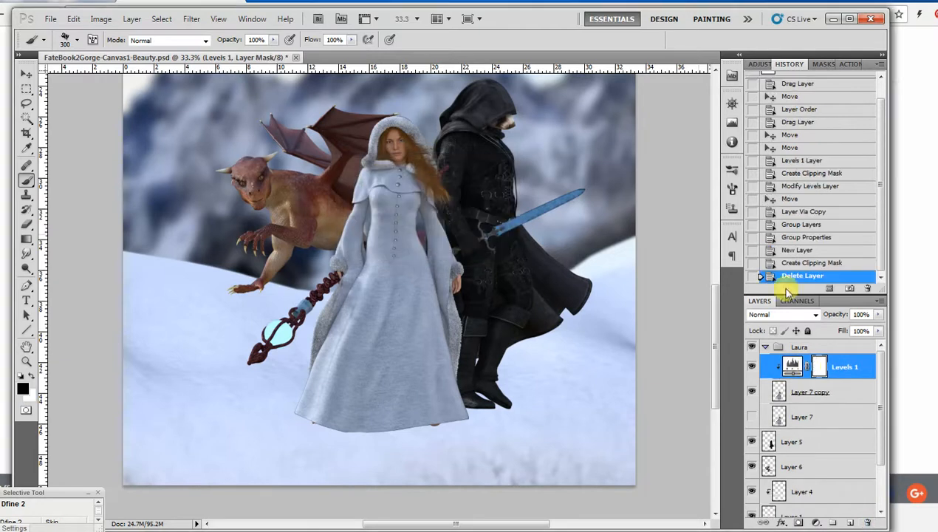
Add a layer mask to Layer 7 copy and paint black on it to hide the robe's lower left hem
{"action": "left_click", "coordinate": [847, 394]}
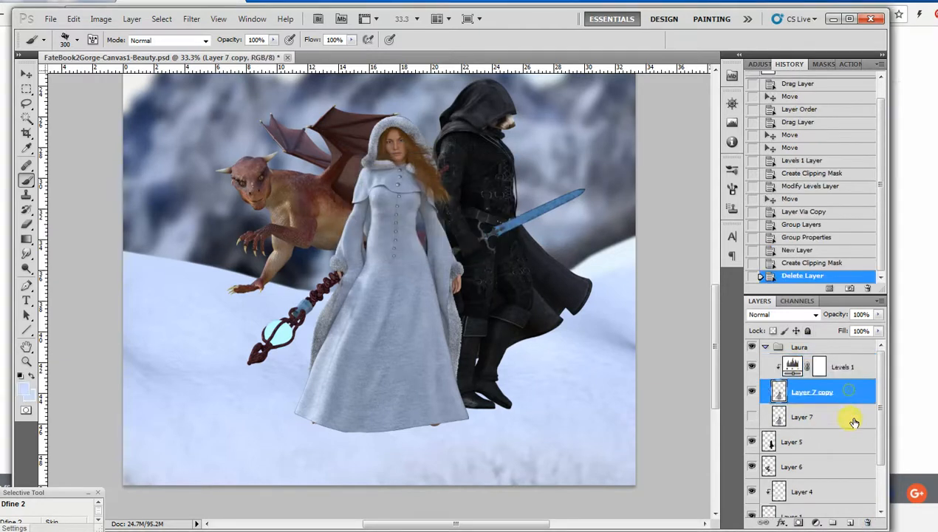
{"action": "left_click", "coordinate": [799, 522]}
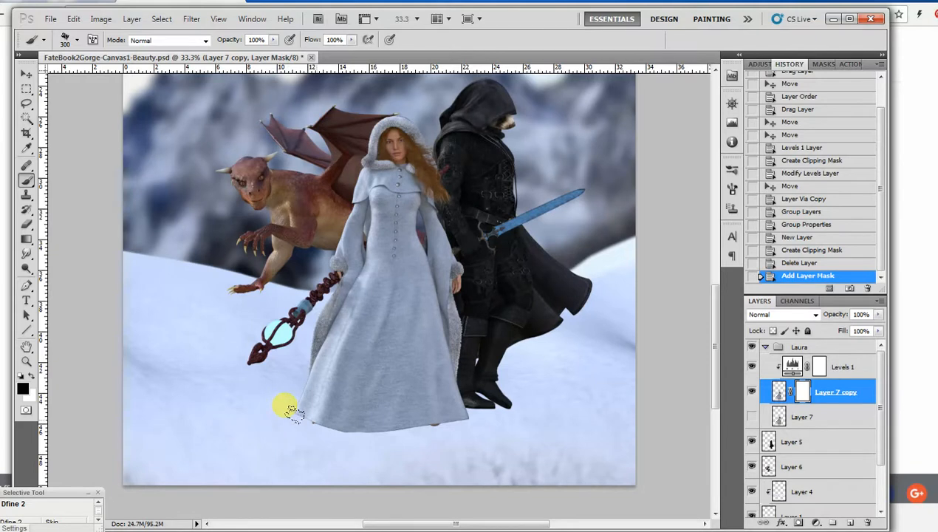
{"action": "mouse_move", "coordinate": [293, 412]}
{"action": "left_mouse_down"}
{"action": "mouse_move", "coordinate": [312, 430]}
{"action": "mouse_move", "coordinate": [293, 414]}
{"action": "mouse_move", "coordinate": [299, 427]}
{"action": "mouse_move", "coordinate": [345, 440]}
{"action": "left_mouse_up"}
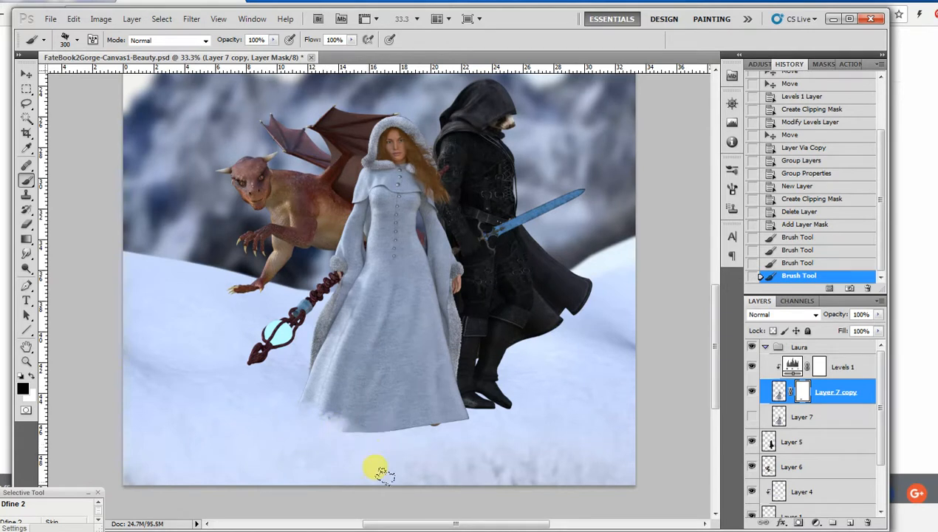
Set the brush's angle jitter to 23%, try masking the robe's right hem, and undo the last stroke
{"action": "left_click", "coordinate": [733, 191]}
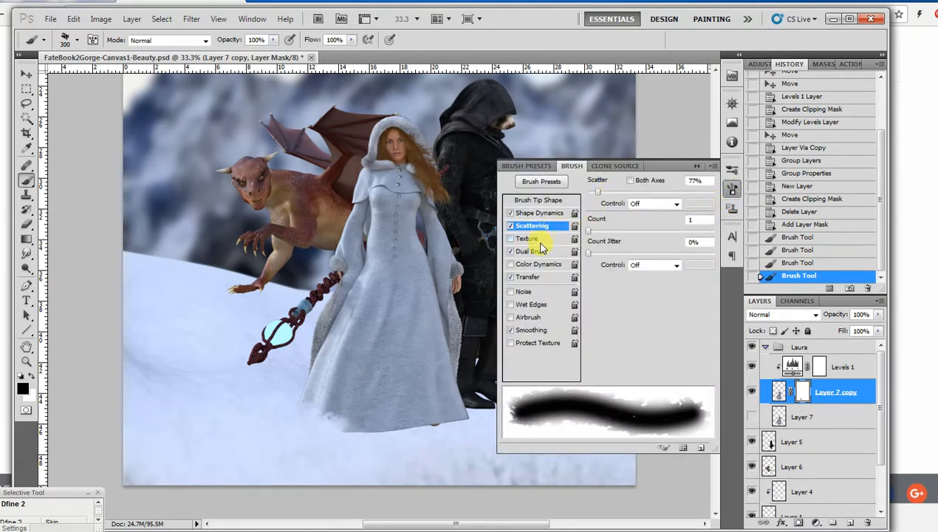
{"action": "left_click", "coordinate": [543, 213]}
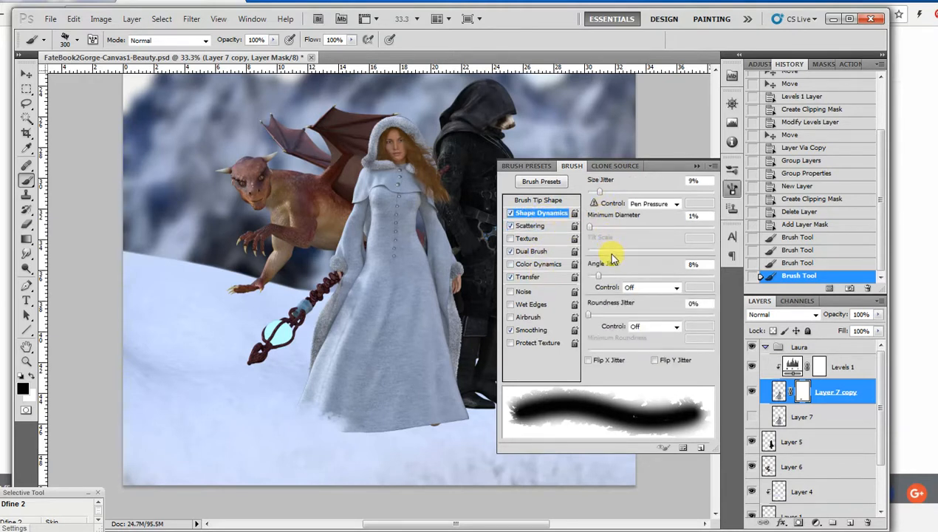
{"action": "left_click_drag", "start_coordinate": [600, 279], "coordinate": [620, 277]}
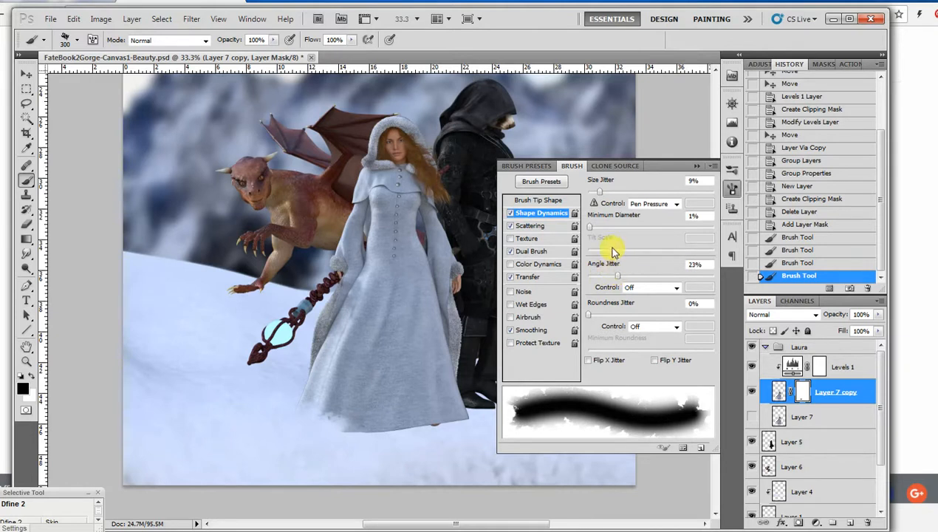
{"action": "left_click", "coordinate": [696, 168]}
{"action": "left_click_drag", "start_coordinate": [440, 408], "coordinate": [415, 421]}
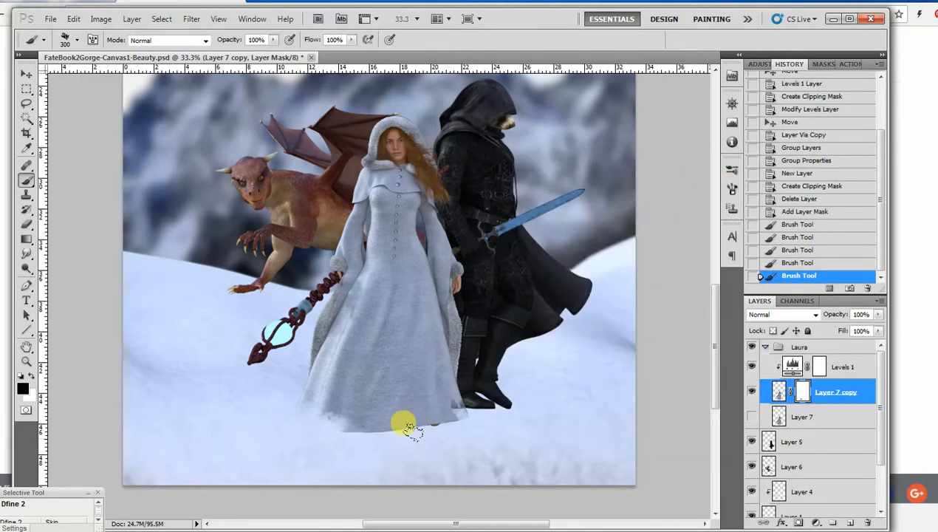
{"action": "key", "text": "ctrl+z"}
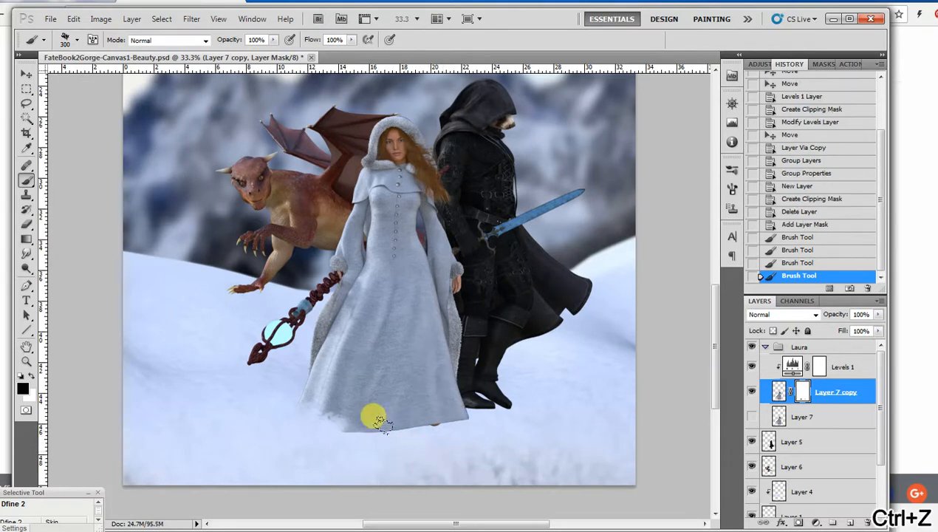
Try masking along the middle of the robe's hem, then revert the mask to its third brush stroke
{"action": "left_click", "coordinate": [734, 189]}
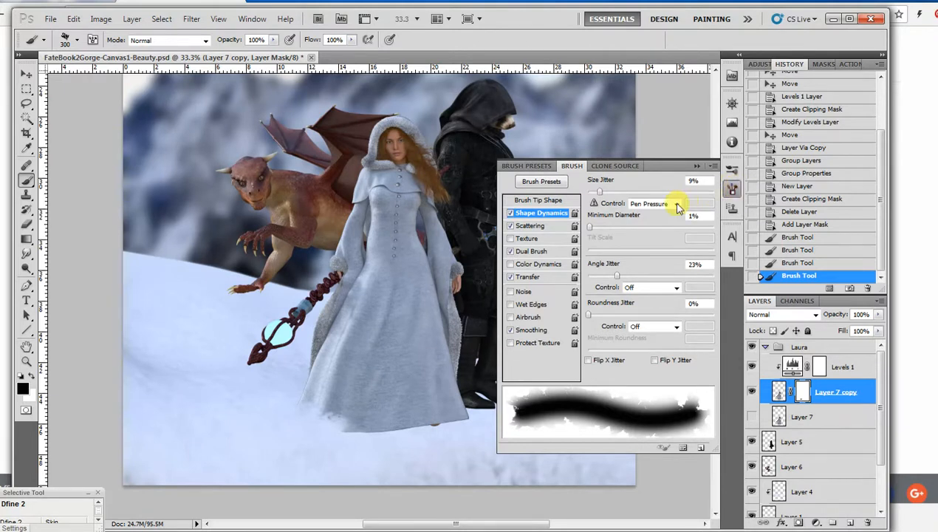
{"action": "left_click", "coordinate": [733, 190]}
{"action": "mouse_move", "coordinate": [343, 432]}
{"action": "left_mouse_down"}
{"action": "mouse_move", "coordinate": [397, 431]}
{"action": "mouse_move", "coordinate": [421, 418]}
{"action": "mouse_move", "coordinate": [432, 427]}
{"action": "mouse_move", "coordinate": [443, 414]}
{"action": "mouse_move", "coordinate": [421, 435]}
{"action": "mouse_move", "coordinate": [400, 420]}
{"action": "mouse_move", "coordinate": [421, 436]}
{"action": "left_mouse_up"}
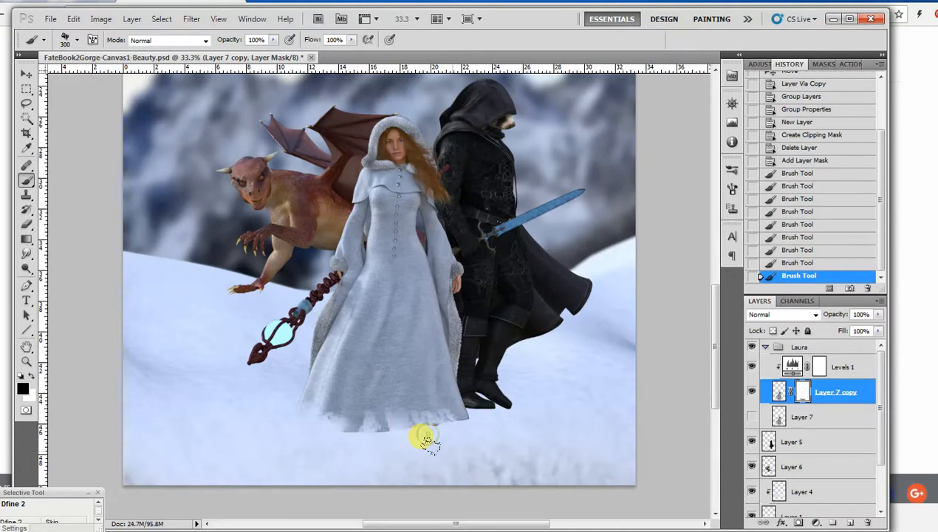
{"action": "left_click", "coordinate": [804, 225]}
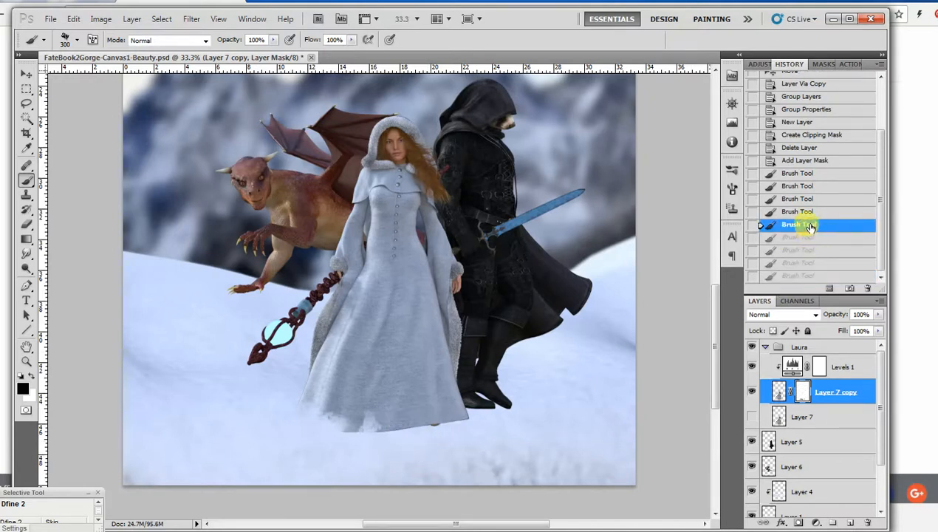
{"action": "left_click", "coordinate": [811, 200]}
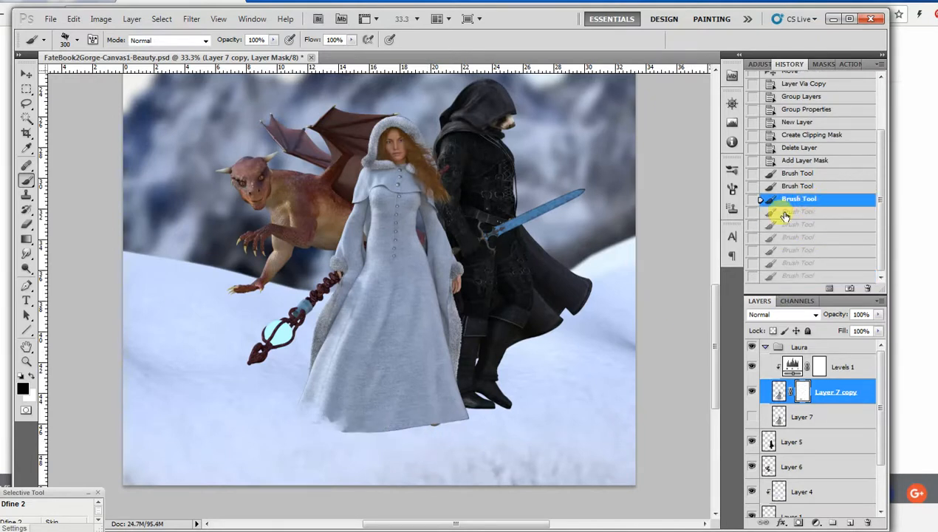
Set the brush's angle jitter to 10% and roundness jitter to 6%, then mask the whole robe hem so it fades raggedly into the snow
{"action": "left_click", "coordinate": [733, 191]}
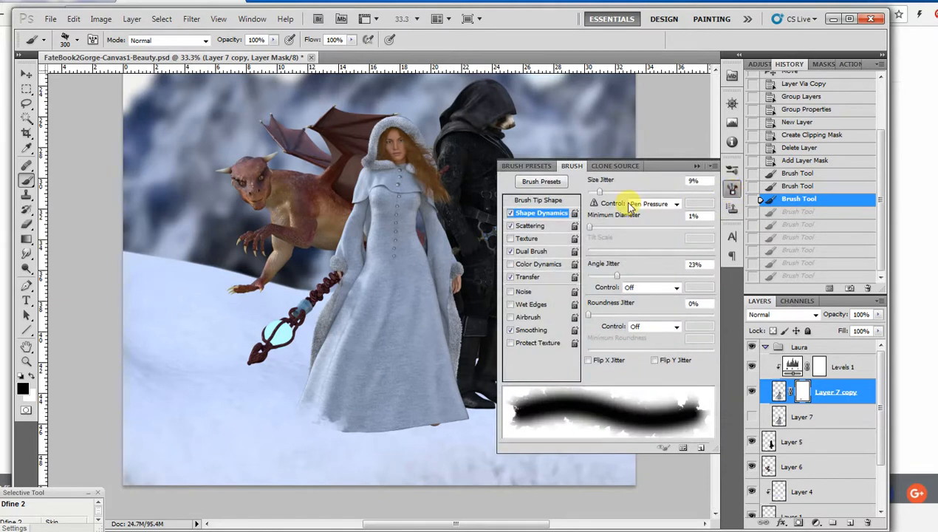
{"action": "left_click_drag", "start_coordinate": [615, 275], "coordinate": [601, 277]}
{"action": "left_click_drag", "start_coordinate": [586, 314], "coordinate": [592, 315]}
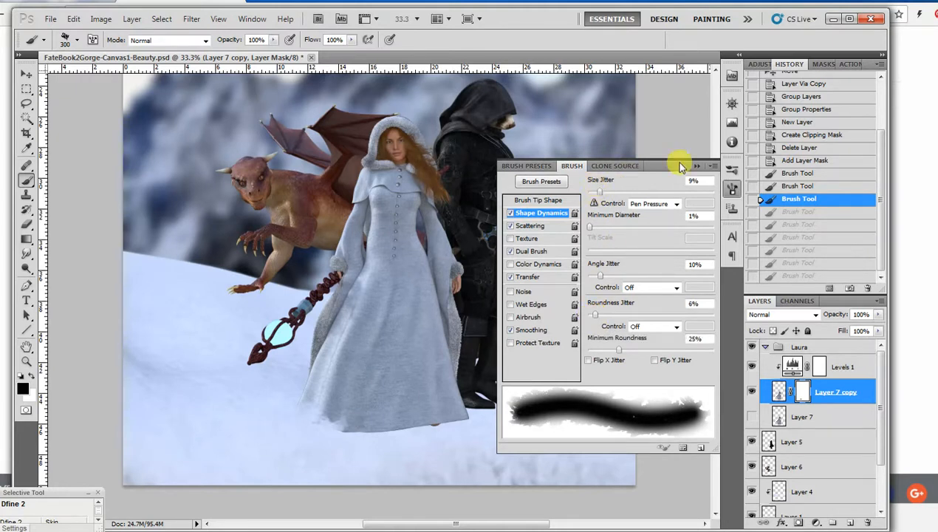
{"action": "left_click", "coordinate": [731, 189]}
{"action": "mouse_move", "coordinate": [367, 423]}
{"action": "left_mouse_down"}
{"action": "mouse_move", "coordinate": [331, 425]}
{"action": "mouse_move", "coordinate": [385, 431]}
{"action": "mouse_move", "coordinate": [458, 407]}
{"action": "mouse_move", "coordinate": [423, 420]}
{"action": "mouse_move", "coordinate": [354, 424]}
{"action": "mouse_move", "coordinate": [345, 440]}
{"action": "mouse_move", "coordinate": [317, 425]}
{"action": "mouse_move", "coordinate": [287, 428]}
{"action": "mouse_move", "coordinate": [275, 408]}
{"action": "mouse_move", "coordinate": [261, 422]}
{"action": "mouse_move", "coordinate": [239, 412]}
{"action": "mouse_move", "coordinate": [308, 440]}
{"action": "mouse_move", "coordinate": [385, 427]}
{"action": "mouse_move", "coordinate": [418, 434]}
{"action": "mouse_move", "coordinate": [437, 417]}
{"action": "mouse_move", "coordinate": [423, 434]}
{"action": "mouse_move", "coordinate": [385, 432]}
{"action": "mouse_move", "coordinate": [431, 432]}
{"action": "mouse_move", "coordinate": [439, 419]}
{"action": "mouse_move", "coordinate": [456, 440]}
{"action": "mouse_move", "coordinate": [283, 425]}
{"action": "mouse_move", "coordinate": [246, 399]}
{"action": "mouse_move", "coordinate": [252, 390]}
{"action": "mouse_move", "coordinate": [249, 415]}
{"action": "mouse_move", "coordinate": [255, 383]}
{"action": "mouse_move", "coordinate": [258, 412]}
{"action": "mouse_move", "coordinate": [306, 439]}
{"action": "mouse_move", "coordinate": [313, 424]}
{"action": "mouse_move", "coordinate": [302, 445]}
{"action": "mouse_move", "coordinate": [292, 404]}
{"action": "mouse_move", "coordinate": [267, 426]}
{"action": "mouse_move", "coordinate": [334, 426]}
{"action": "mouse_move", "coordinate": [316, 439]}
{"action": "mouse_move", "coordinate": [452, 412]}
{"action": "mouse_move", "coordinate": [467, 434]}
{"action": "mouse_move", "coordinate": [421, 409]}
{"action": "mouse_move", "coordinate": [429, 411]}
{"action": "mouse_move", "coordinate": [308, 469]}
{"action": "mouse_move", "coordinate": [189, 500]}
{"action": "left_mouse_up"}
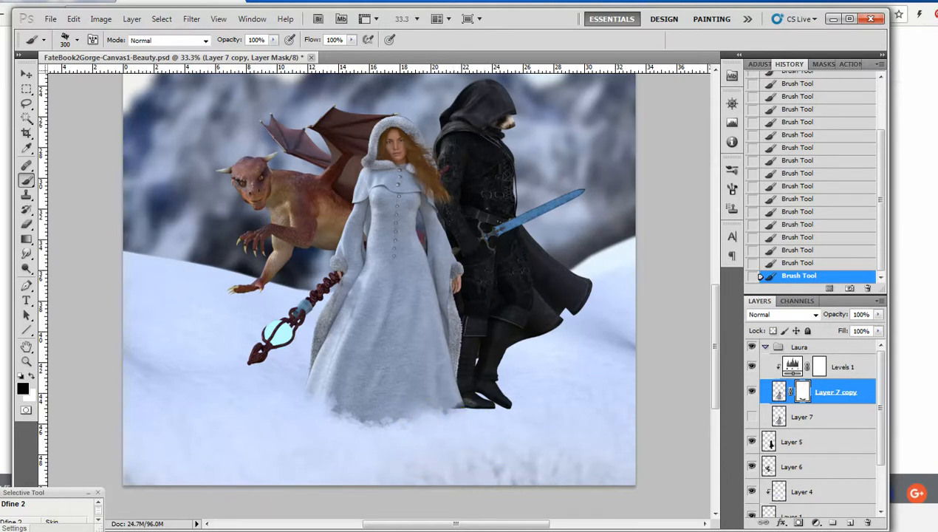
{"action": "mouse_move", "coordinate": [38, 516]}
{"action": "left_mouse_down"}
{"action": "mouse_move", "coordinate": [117, 453]}
{"action": "mouse_move", "coordinate": [337, 443]}
{"action": "mouse_move", "coordinate": [341, 420]}
{"action": "mouse_move", "coordinate": [344, 442]}
{"action": "mouse_move", "coordinate": [373, 450]}
{"action": "mouse_move", "coordinate": [385, 427]}
{"action": "mouse_move", "coordinate": [399, 414]}
{"action": "left_mouse_up"}
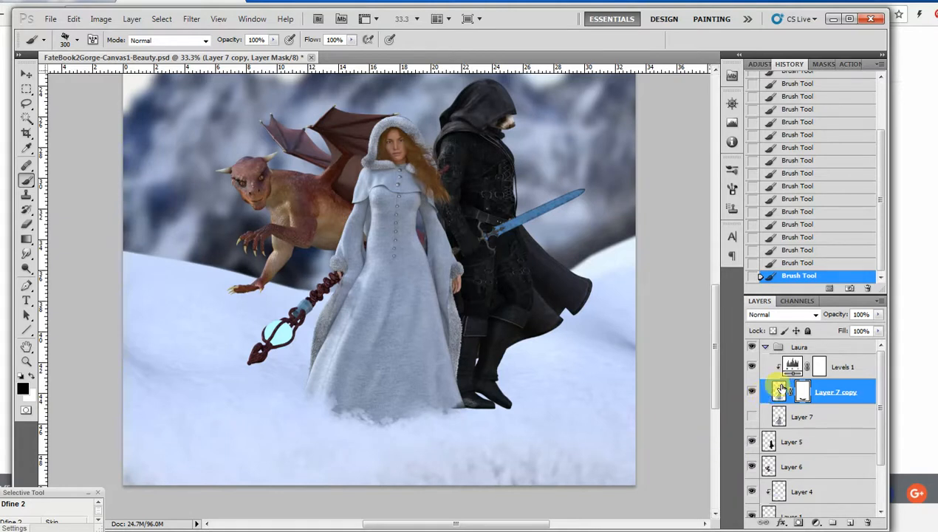
Create a new layer above Levels 1 in the woman's group and make it a clipping mask
{"action": "left_click", "coordinate": [866, 366]}
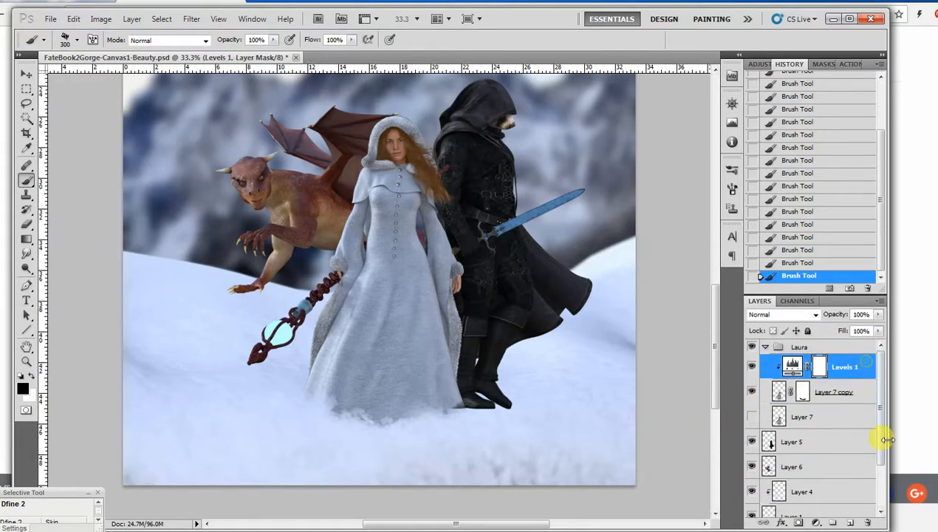
{"action": "left_click", "coordinate": [852, 525]}
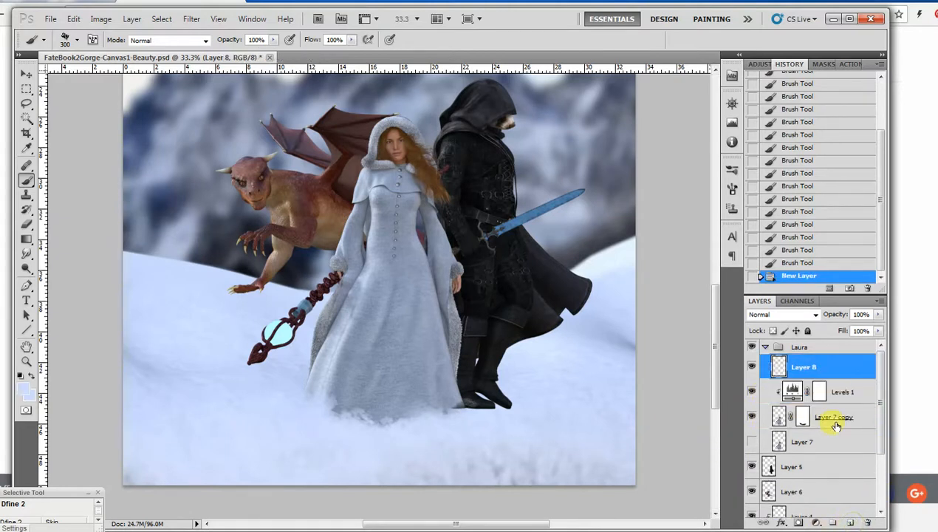
{"action": "right_click", "coordinate": [832, 365]}
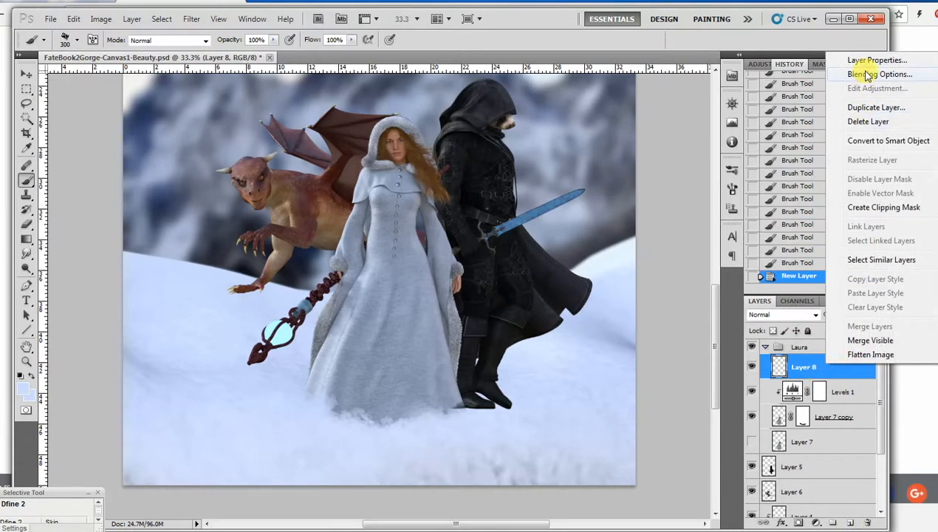
{"action": "left_click", "coordinate": [886, 209]}
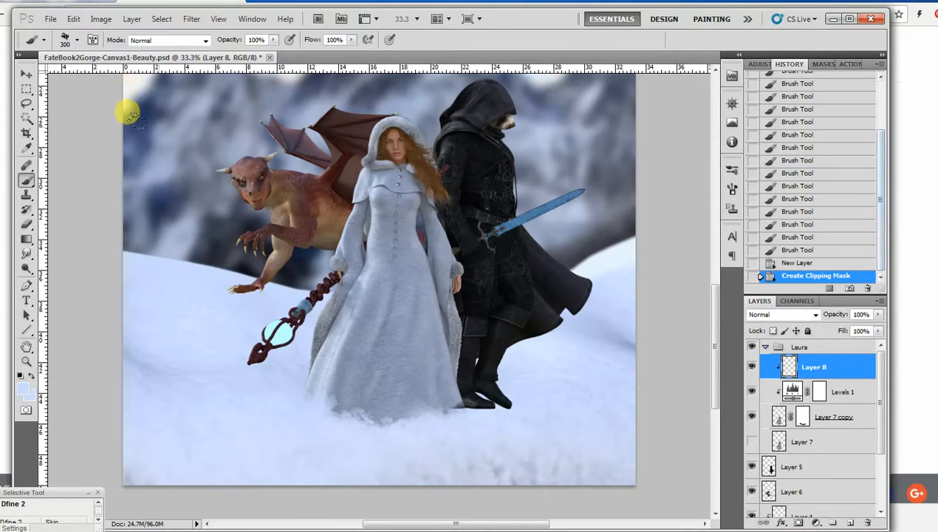
Choose a 1047 px rough textured brush tip for painting on the new clipped layer
{"action": "left_click", "coordinate": [77, 42]}
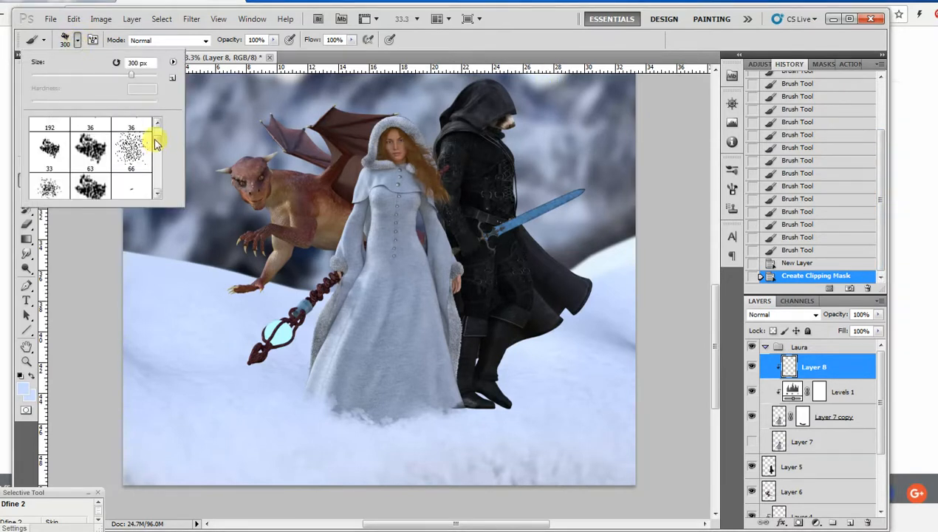
{"action": "left_click_drag", "start_coordinate": [158, 146], "coordinate": [159, 155]}
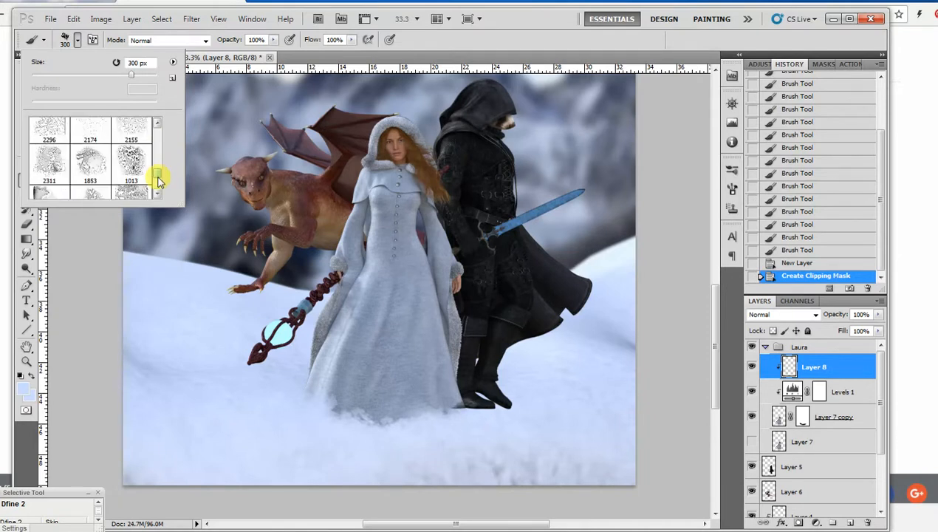
{"action": "left_click_drag", "start_coordinate": [154, 173], "coordinate": [160, 182]}
{"action": "scroll", "coordinate": [161, 186], "scroll_direction": "down", "scroll_amount": 2}
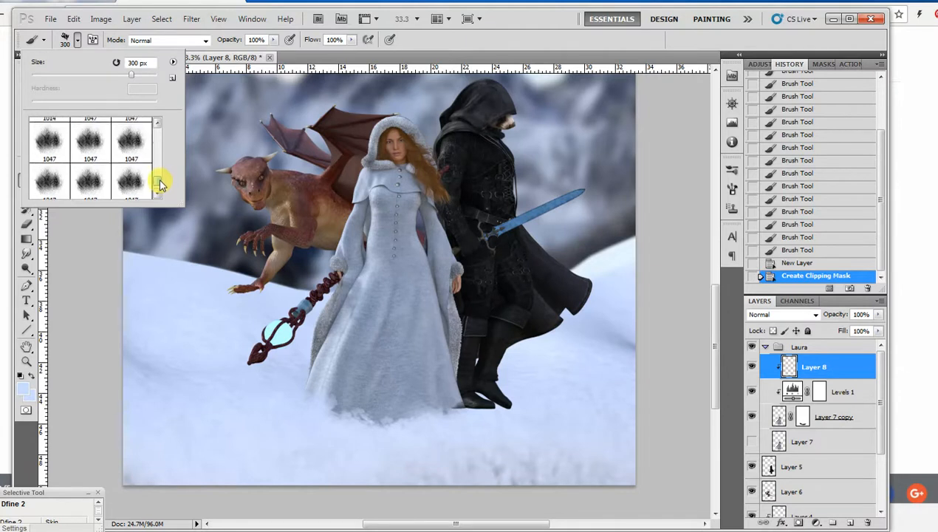
{"action": "left_click", "coordinate": [85, 140]}
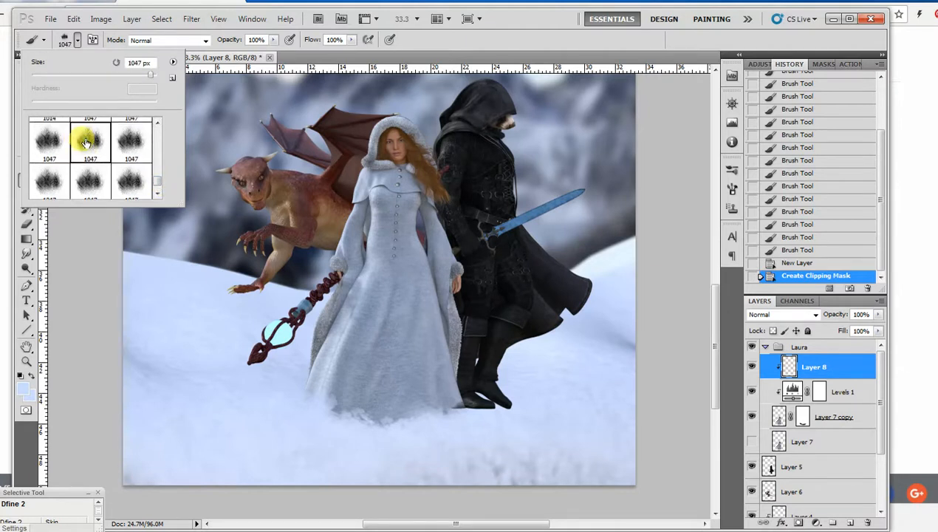
{"action": "left_click", "coordinate": [580, 41]}
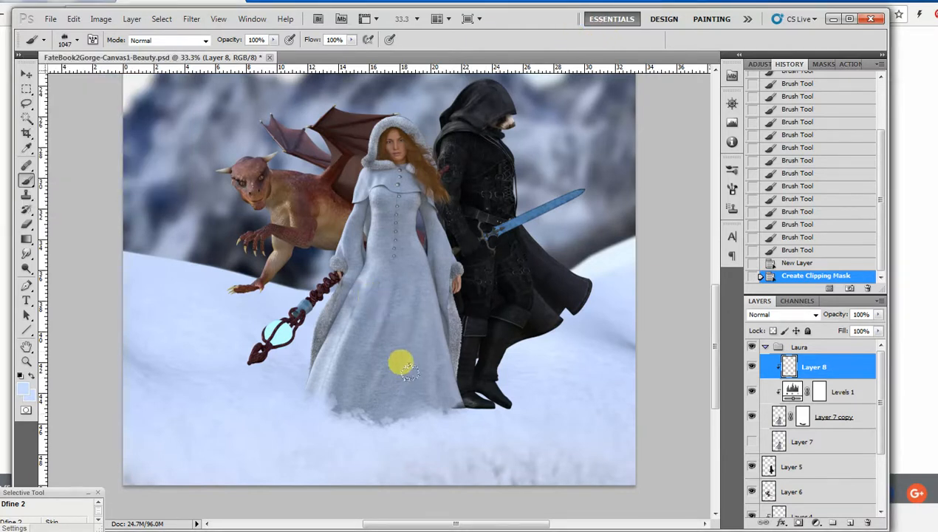
Reduce the rough textured brush tip to 300 px
{"action": "key", "text": "bracketleft"}
{"action": "key", "text": "bracketleft"}
{"action": "key", "text": "bracketleft"}
{"action": "key", "text": "bracketleft"}
{"action": "key", "text": "bracketleft"}
{"action": "key", "text": "bracketleft"}
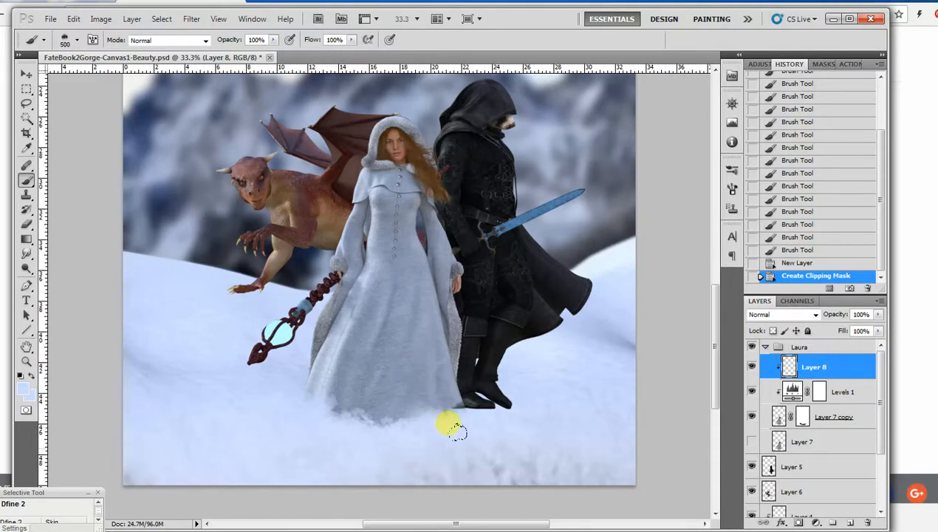
Make the snow layer, Layer 1, active and set up the Clone Stamp with a 1047 px rough textured tip
{"action": "left_click_drag", "start_coordinate": [880, 411], "coordinate": [879, 459]}
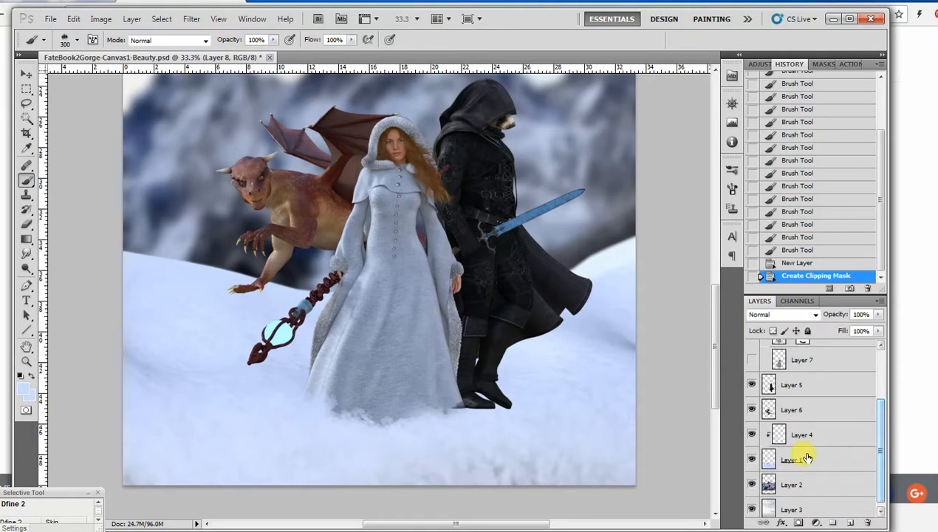
{"action": "left_click", "coordinate": [769, 458]}
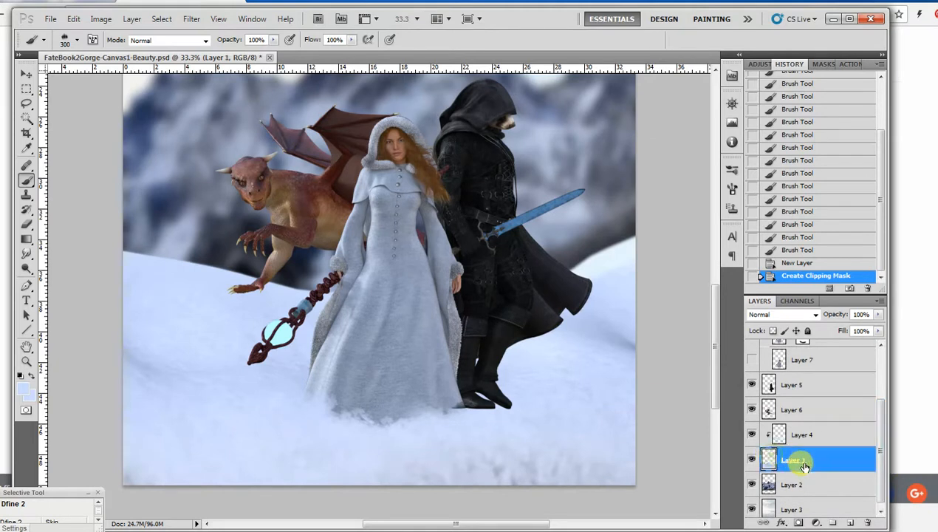
{"action": "left_click", "coordinate": [20, 194]}
{"action": "left_click", "coordinate": [77, 40]}
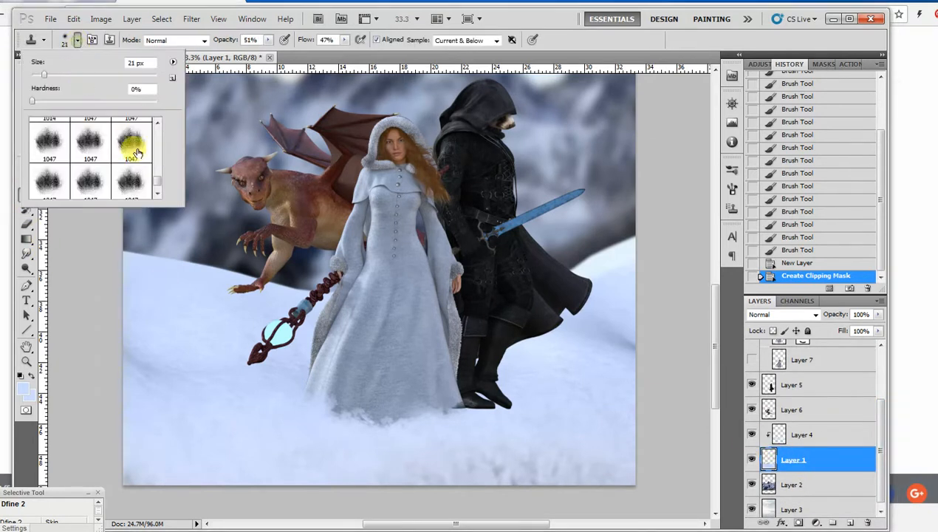
{"action": "left_click", "coordinate": [125, 155]}
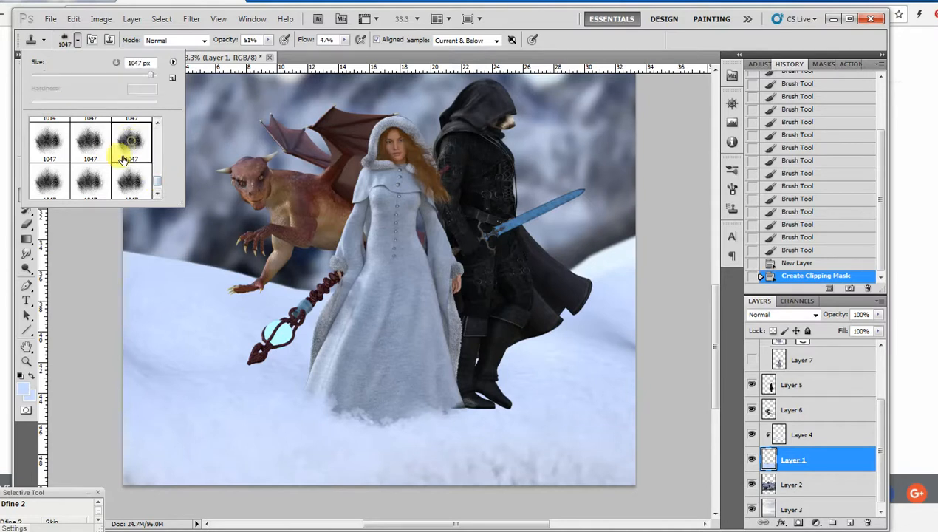
{"action": "left_click", "coordinate": [591, 38]}
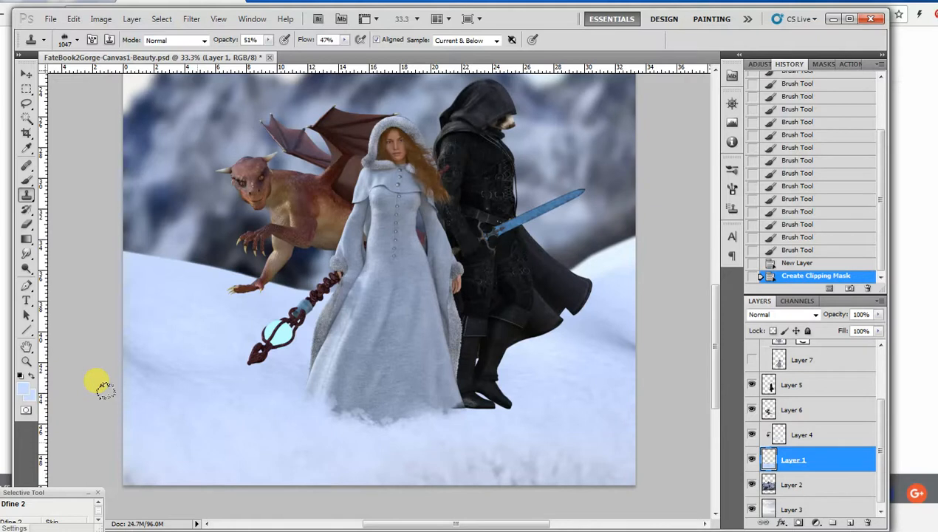
Shrink the Clone Stamp tip to 300 px and sample the snow beside the robe's hem, below the staff
{"action": "key", "text": "bracketleft"}
{"action": "key", "text": "bracketleft"}
{"action": "key", "text": "bracketleft"}
{"action": "key", "text": "bracketleft"}
{"action": "key", "text": "bracketleft"}
{"action": "key", "text": "bracketleft"}
{"action": "key", "text": "bracketleft"}
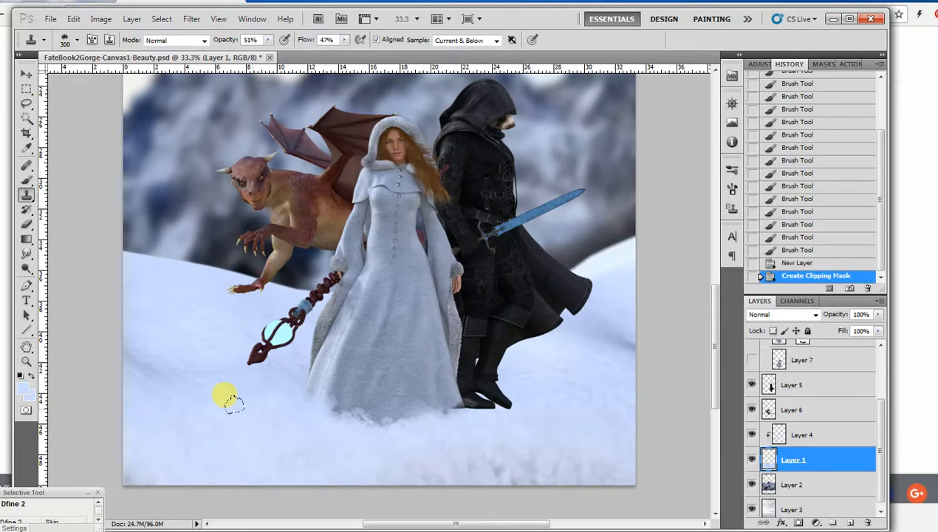
{"action": "left_click", "coordinate": [232, 403]}
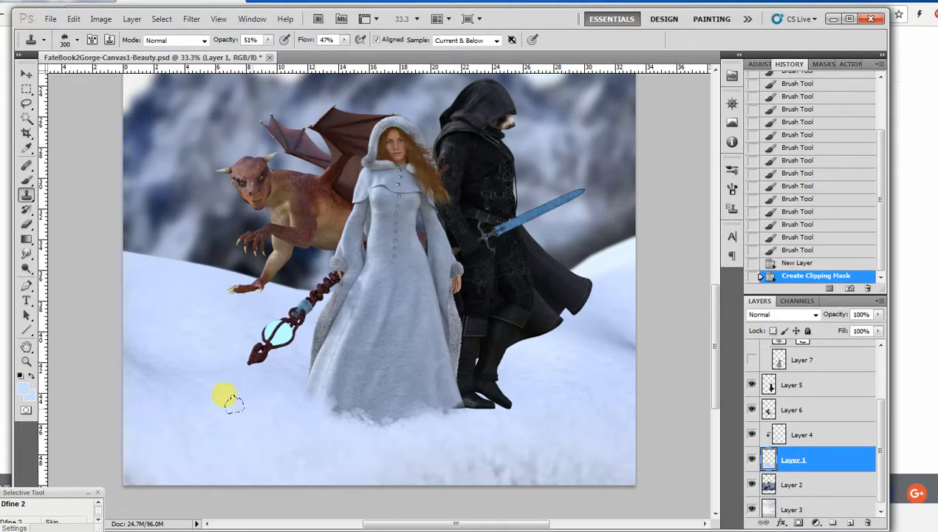
{"action": "left_click", "coordinate": [250, 408], "text": "alt"}
On the clipped Layer 8, clone snow along the robe's hem with a 200 px tip
{"action": "left_click_drag", "start_coordinate": [884, 427], "coordinate": [880, 366]}
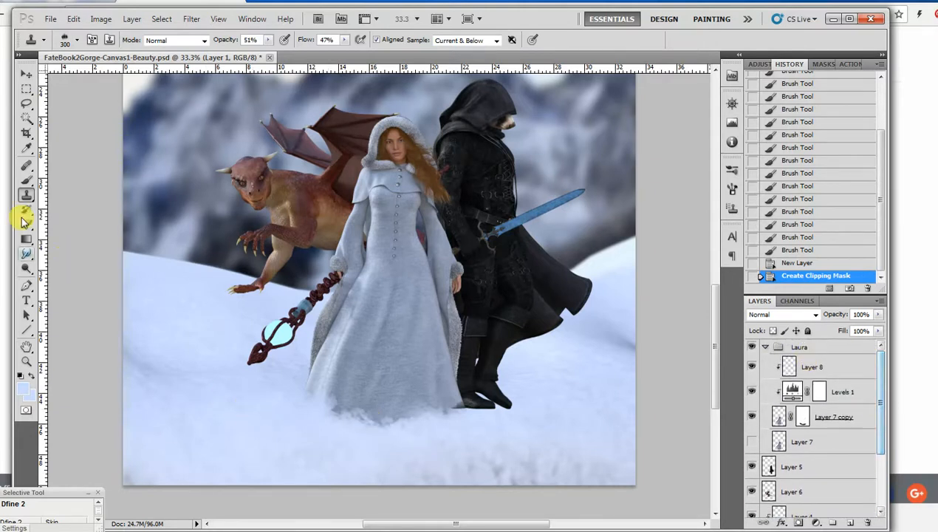
{"action": "left_click", "coordinate": [846, 368]}
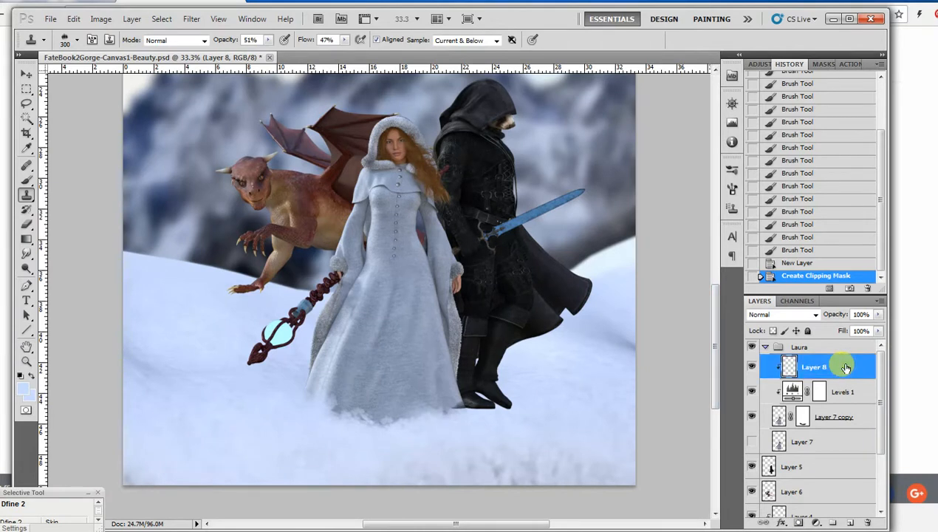
{"action": "key", "text": "["}
{"action": "mouse_move", "coordinate": [318, 399]}
{"action": "left_mouse_down"}
{"action": "mouse_move", "coordinate": [327, 386]}
{"action": "mouse_move", "coordinate": [341, 399]}
{"action": "left_mouse_up"}
{"action": "mouse_move", "coordinate": [362, 443]}
{"action": "left_mouse_down"}
{"action": "mouse_move", "coordinate": [334, 386]}
{"action": "mouse_move", "coordinate": [340, 400]}
{"action": "left_mouse_up"}
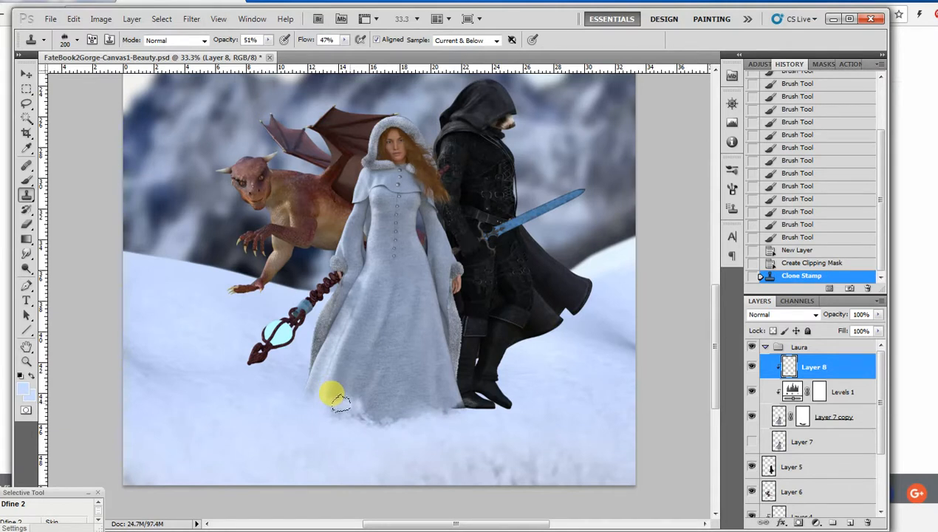
{"action": "left_click", "coordinate": [341, 401]}
{"action": "left_click", "coordinate": [428, 394]}
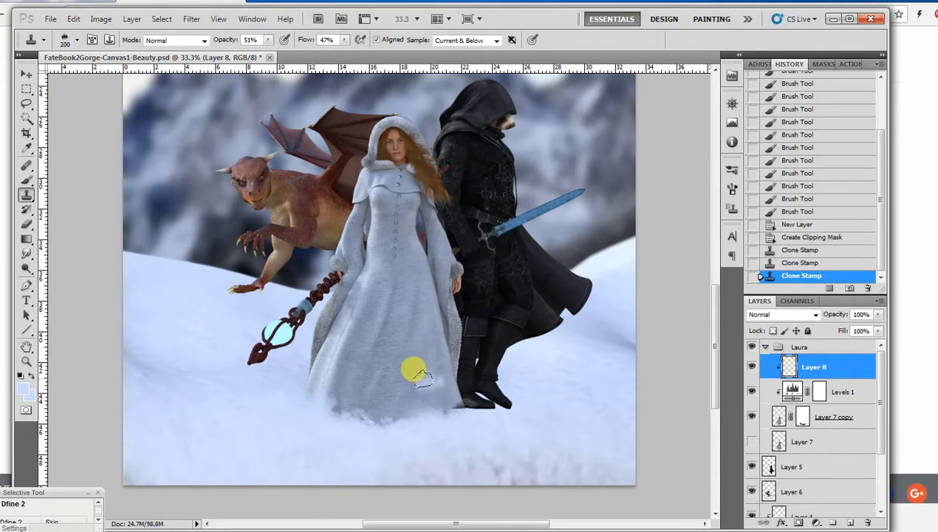
{"action": "mouse_move", "coordinate": [378, 409]}
{"action": "left_mouse_down"}
{"action": "mouse_move", "coordinate": [368, 373]}
{"action": "mouse_move", "coordinate": [375, 409]}
{"action": "left_mouse_up"}
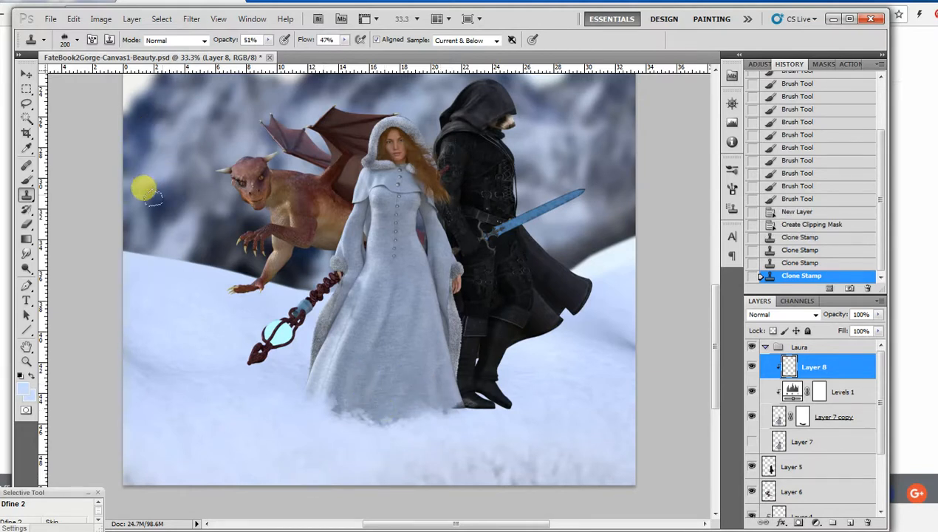
Switch the Clone Stamp to a different 1047 px rough textured tip
{"action": "left_click", "coordinate": [77, 41]}
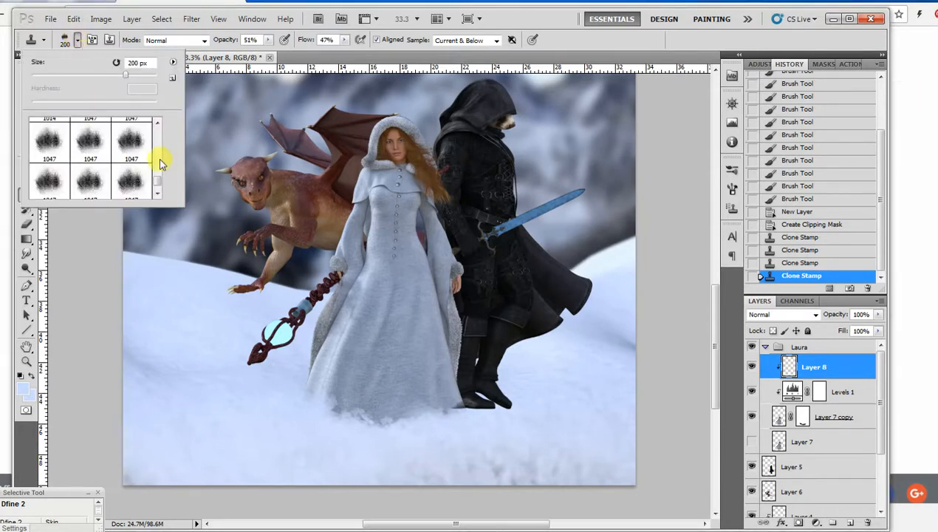
{"action": "mouse_move", "coordinate": [155, 184]}
{"action": "left_mouse_down"}
{"action": "mouse_move", "coordinate": [154, 168]}
{"action": "mouse_move", "coordinate": [156, 179]}
{"action": "left_mouse_up"}
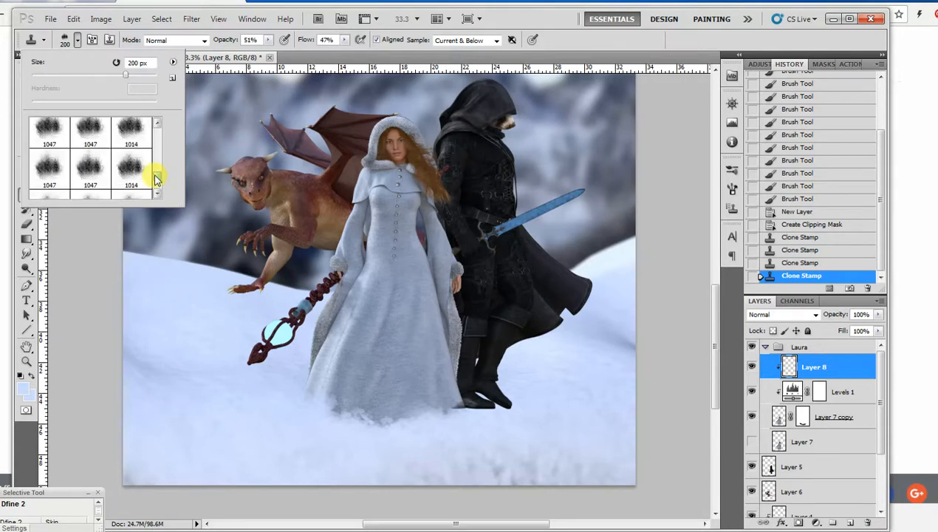
{"action": "left_click", "coordinate": [85, 165]}
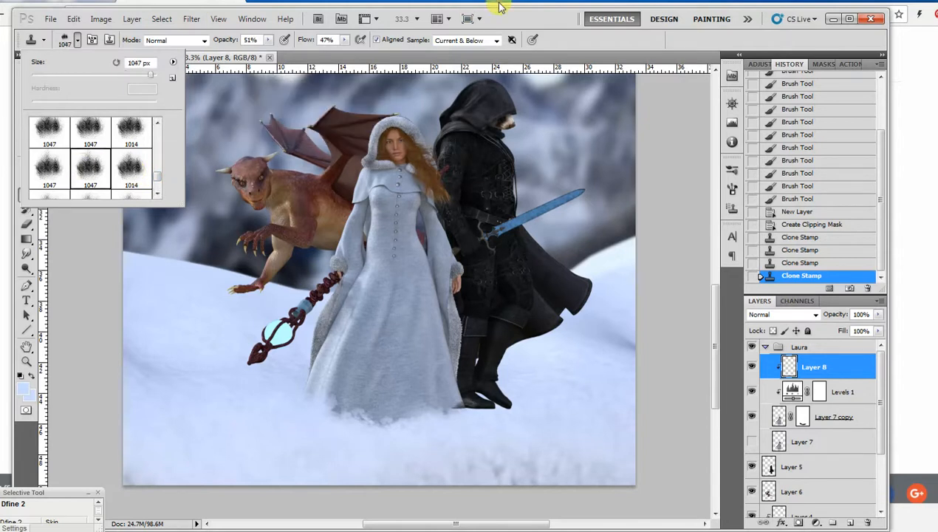
{"action": "left_click", "coordinate": [524, 22]}
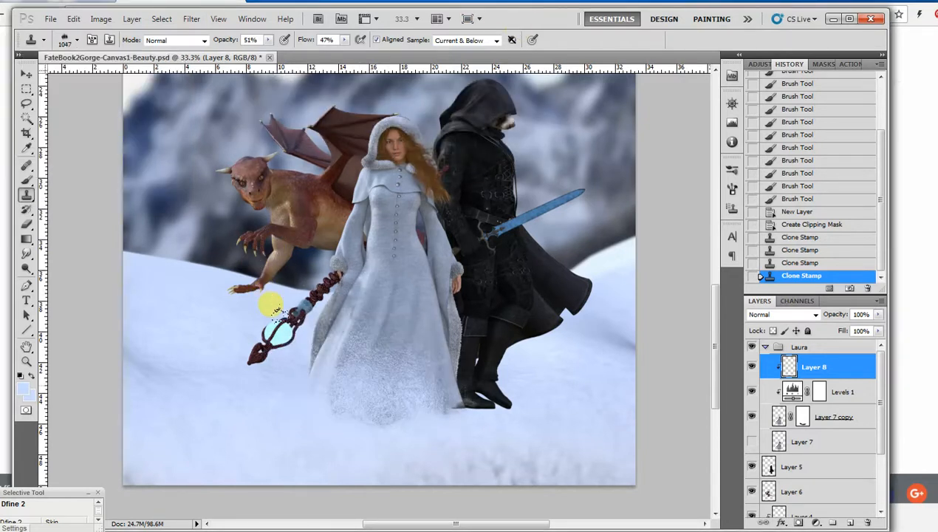
Clone snow texture over the lower robe with the 1047 px tip, and compare it with the state before any cloning
{"action": "mouse_move", "coordinate": [299, 295]}
{"action": "left_mouse_down"}
{"action": "mouse_move", "coordinate": [345, 289]}
{"action": "mouse_move", "coordinate": [304, 310]}
{"action": "mouse_move", "coordinate": [303, 321]}
{"action": "left_mouse_up"}
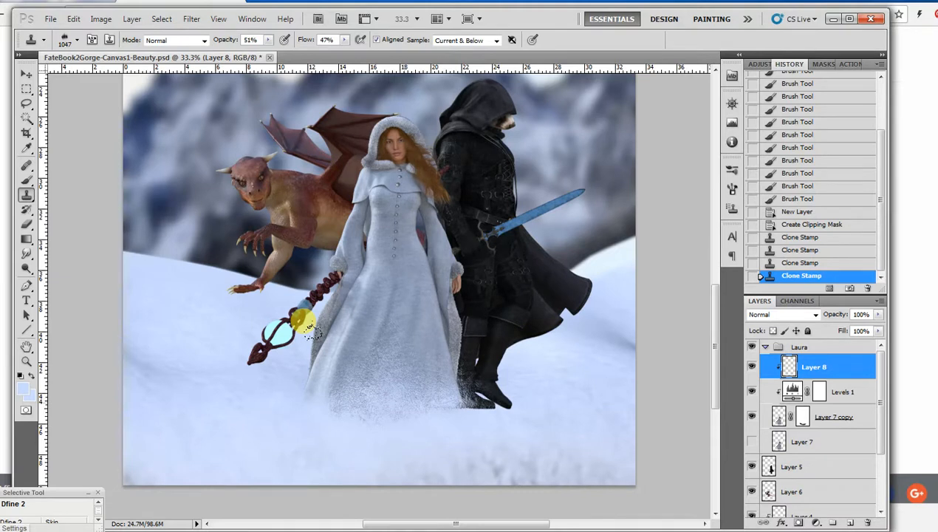
{"action": "left_click_drag", "start_coordinate": [303, 320], "coordinate": [307, 320]}
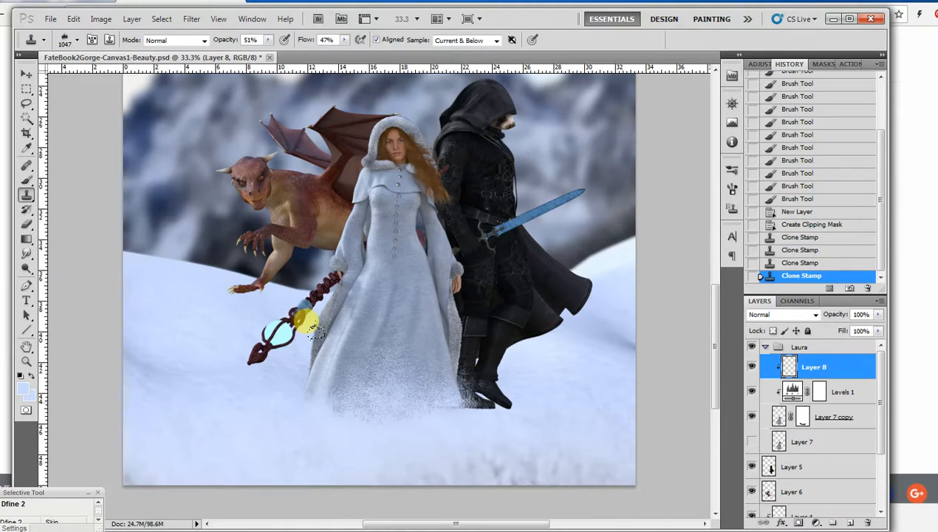
{"action": "left_click", "coordinate": [304, 324]}
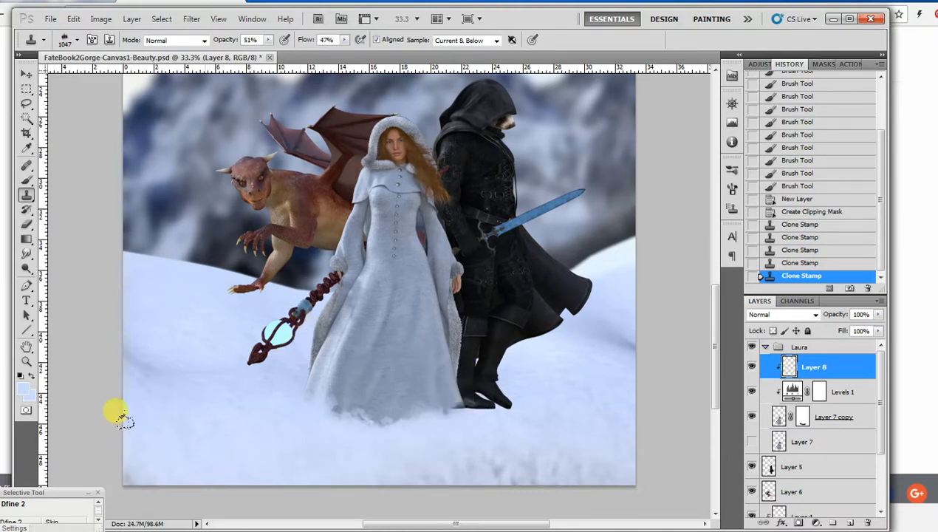
{"action": "left_click_drag", "start_coordinate": [316, 344], "coordinate": [313, 323]}
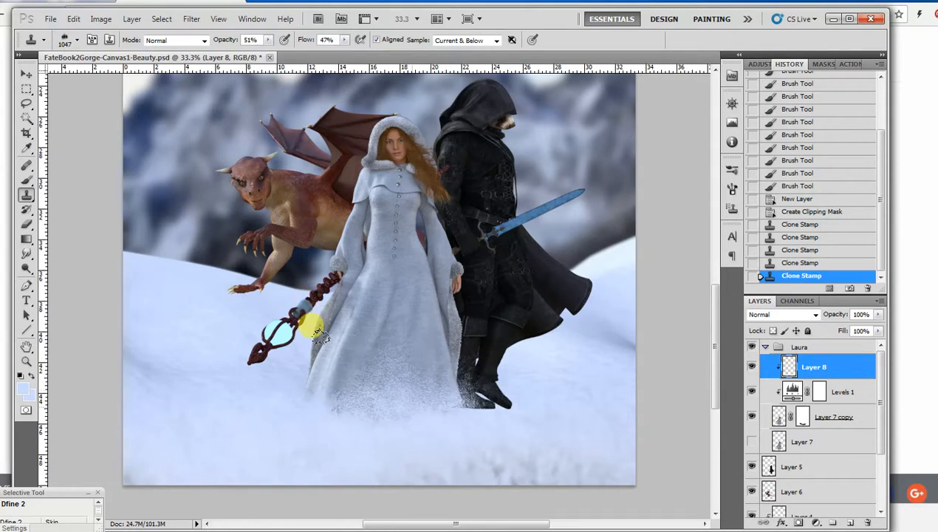
{"action": "left_click", "coordinate": [314, 329]}
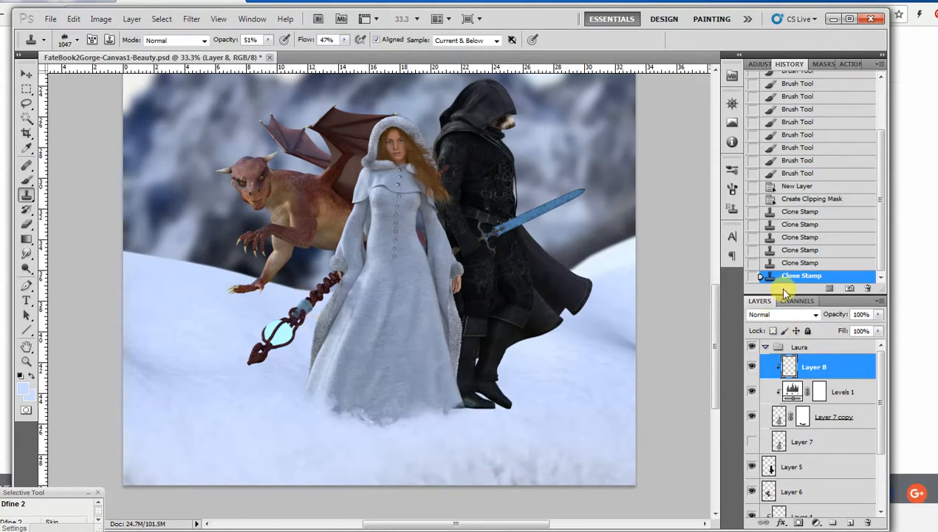
{"action": "left_click", "coordinate": [799, 201]}
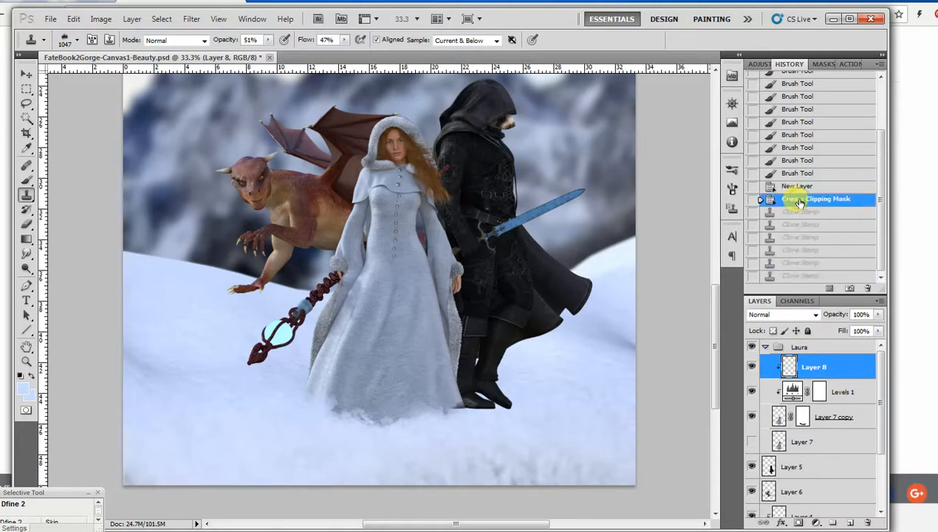
{"action": "left_click", "coordinate": [810, 277]}
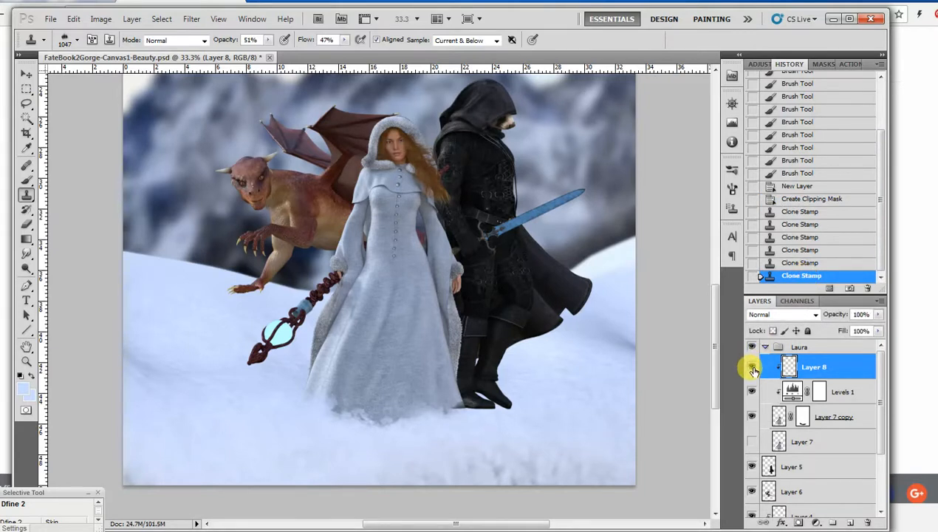
Duplicate the cloned snow layer twice, clip both copies to the woman, and compare the hem with and without the top copy
{"action": "key", "text": "ctrl+j"}
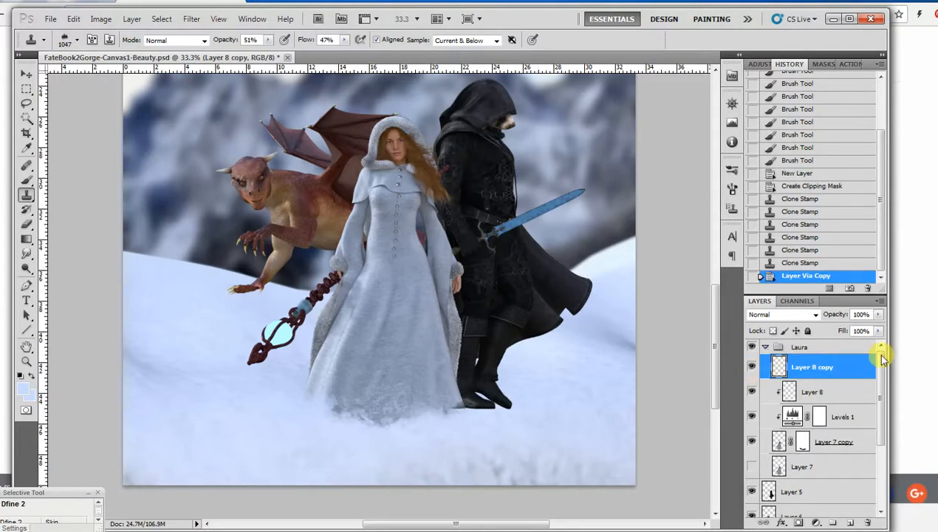
{"action": "right_click", "coordinate": [836, 371]}
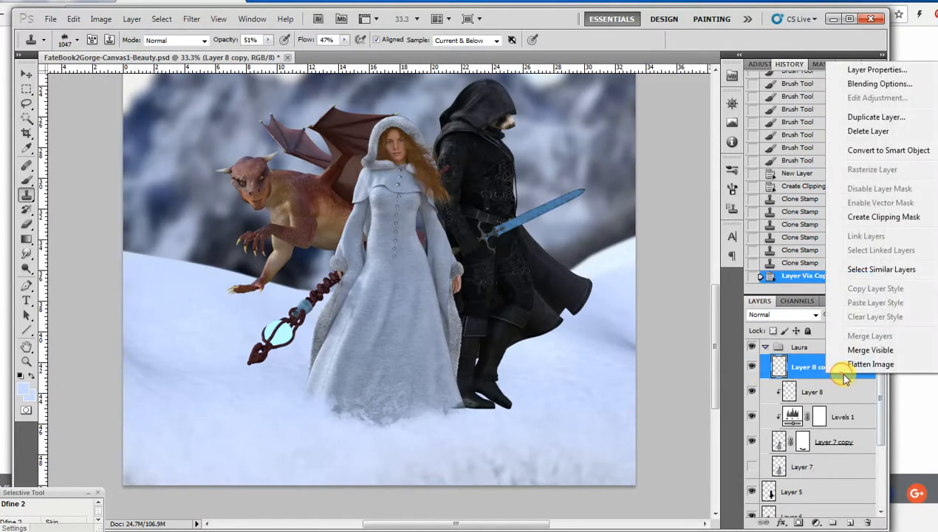
{"action": "left_click", "coordinate": [875, 220]}
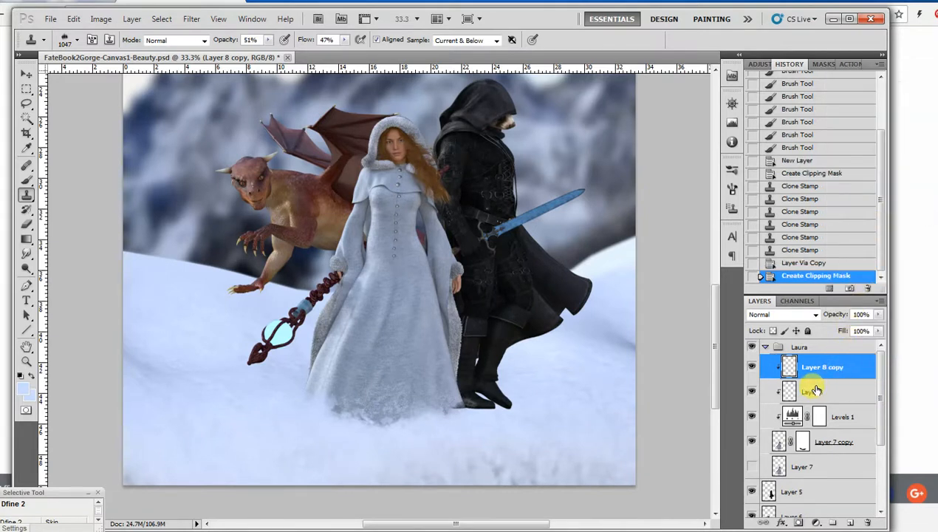
{"action": "key", "text": "ctrl+j"}
{"action": "right_click", "coordinate": [820, 367]}
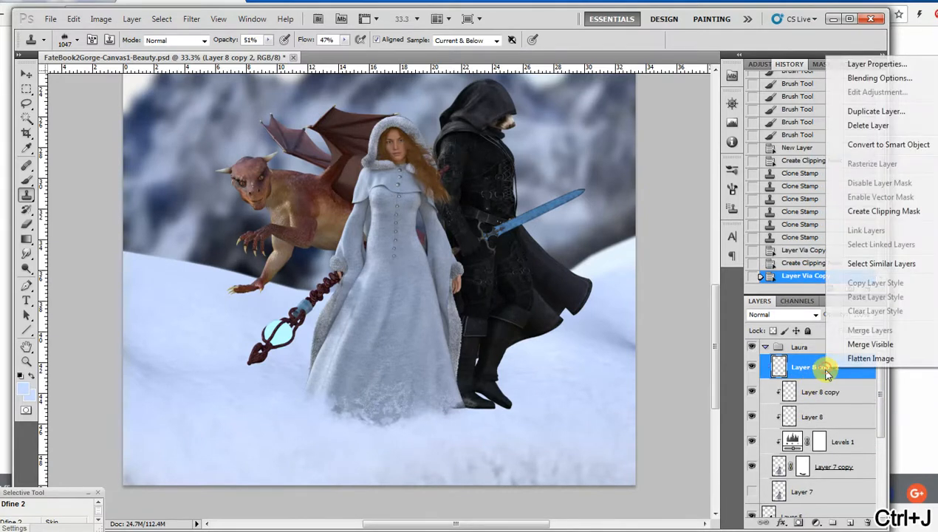
{"action": "left_click", "coordinate": [887, 211]}
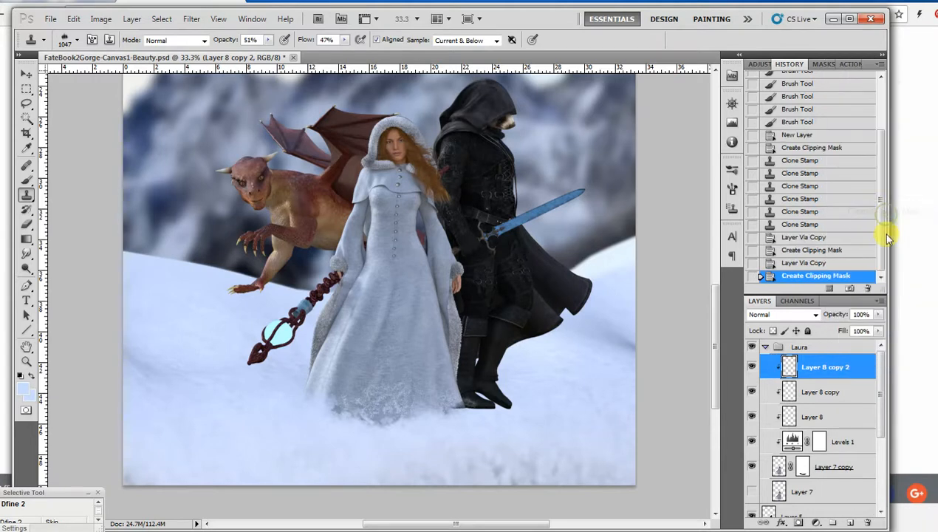
{"action": "left_click", "coordinate": [752, 368]}
{"action": "left_click", "coordinate": [750, 367]}
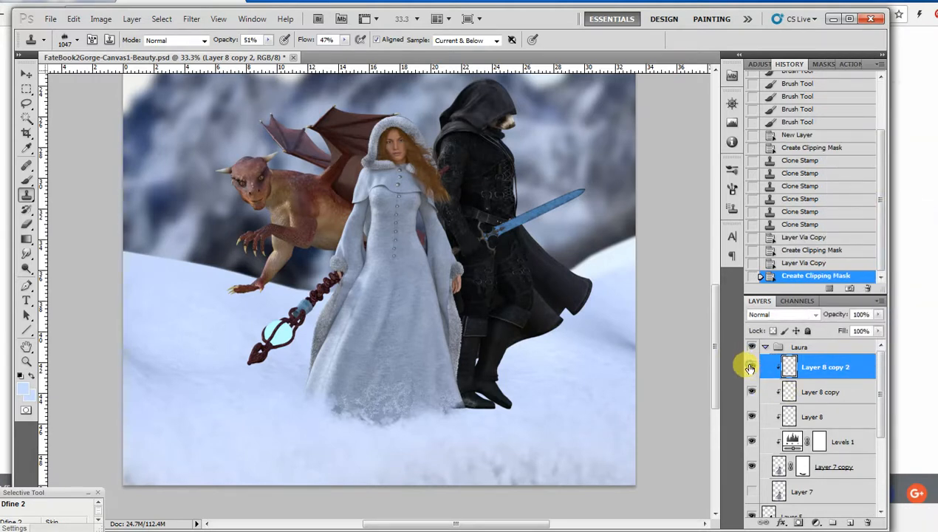
Merge Layer 8 and its two copies into one clipped layer and lower its fill to 79%
{"action": "left_click", "coordinate": [855, 419], "text": "shift"}
{"action": "key", "text": "ctrl+e"}
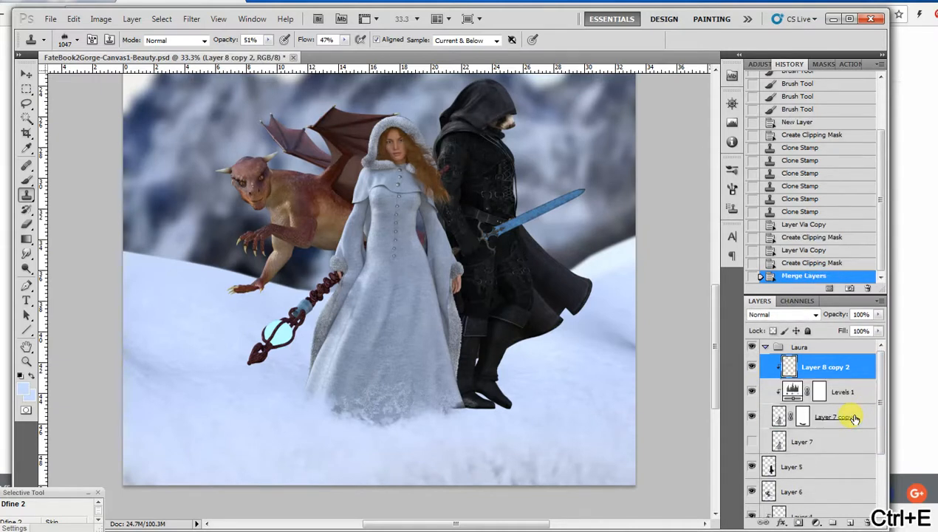
{"action": "left_click", "coordinate": [750, 368]}
{"action": "left_click_drag", "start_coordinate": [879, 334], "coordinate": [869, 347]}
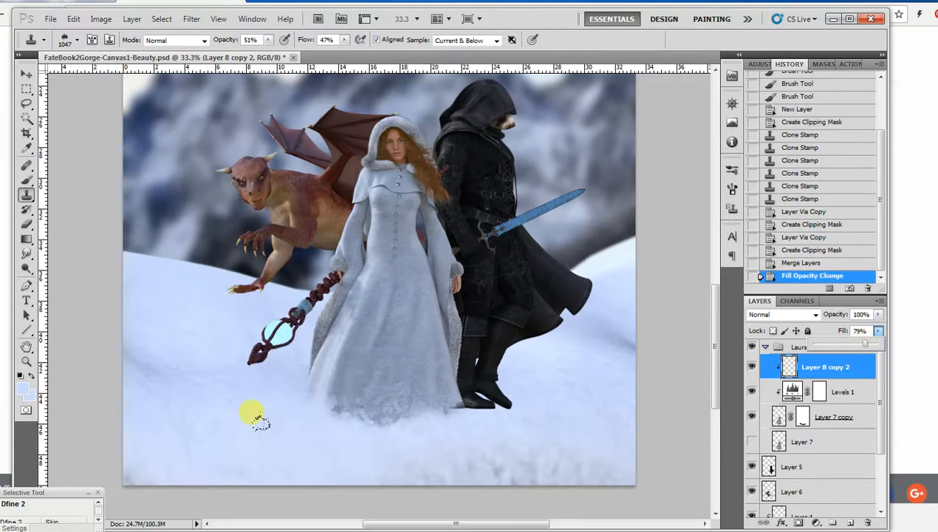
On a new layer, clone snow over the lower robe with the 1014 px textured tip rotated to 61°
{"action": "left_click", "coordinate": [851, 523]}
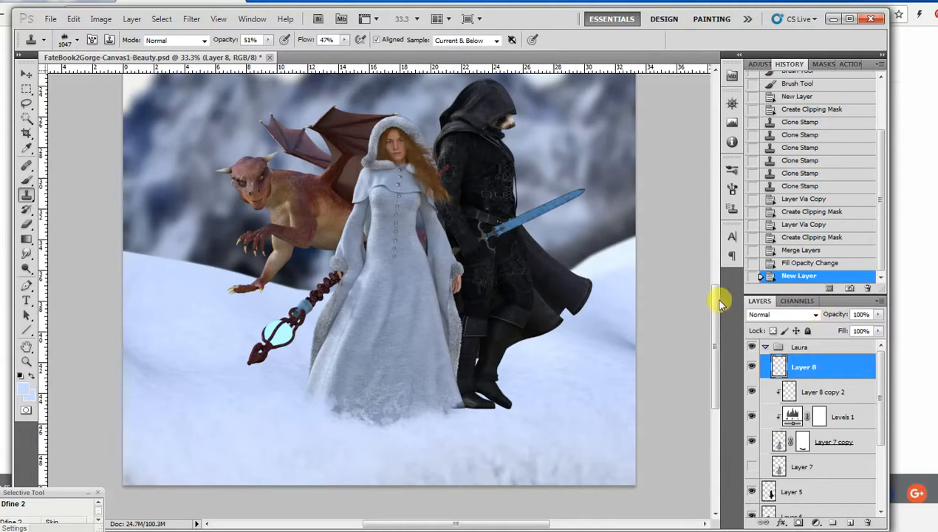
{"action": "left_click", "coordinate": [733, 189]}
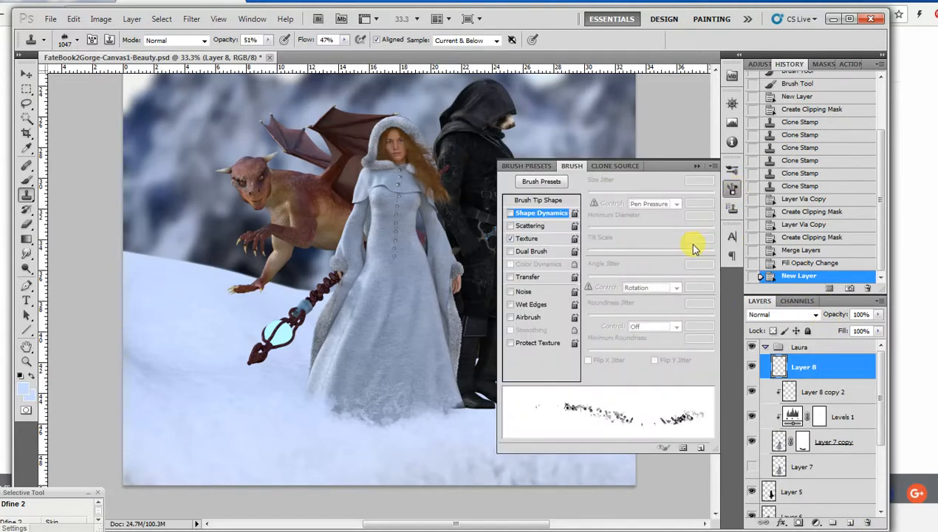
{"action": "left_click", "coordinate": [732, 169]}
{"action": "left_click", "coordinate": [732, 189]}
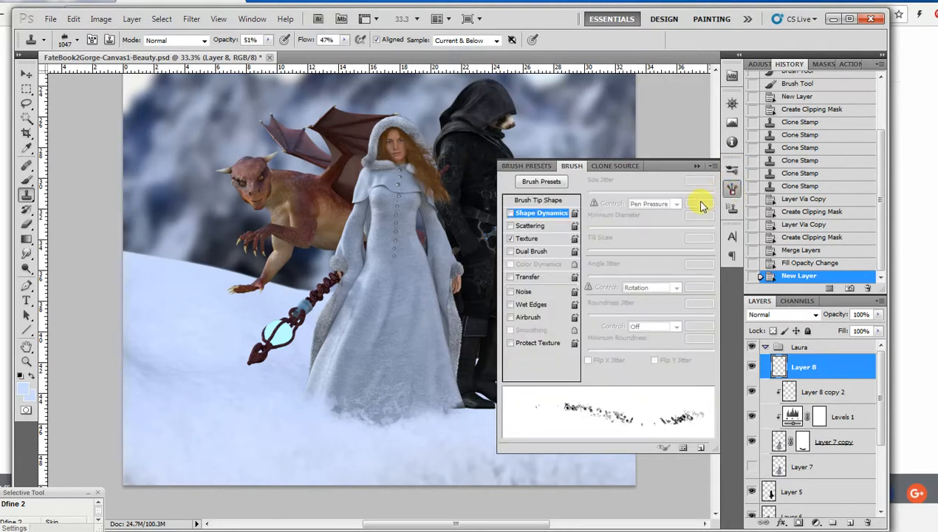
{"action": "left_click", "coordinate": [527, 202]}
{"action": "left_click_drag", "start_coordinate": [717, 295], "coordinate": [695, 276]}
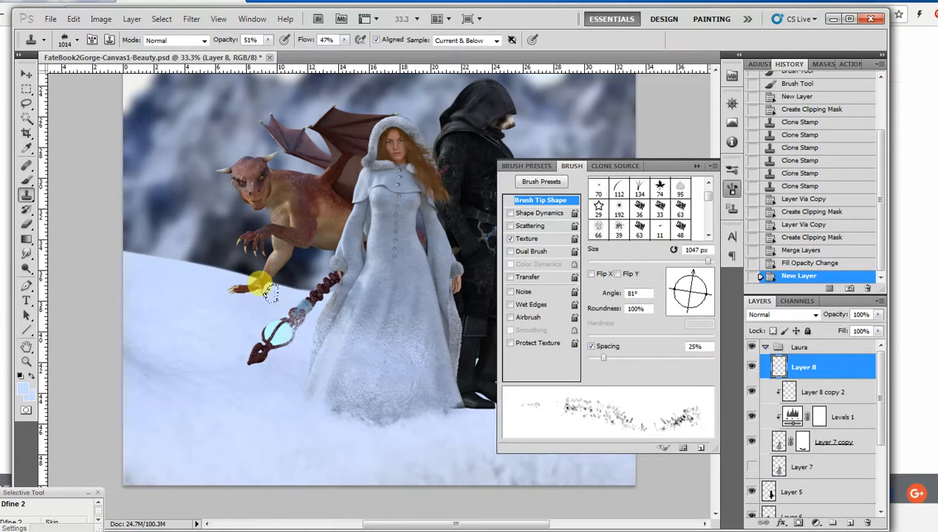
{"action": "left_click_drag", "start_coordinate": [692, 288], "coordinate": [699, 279]}
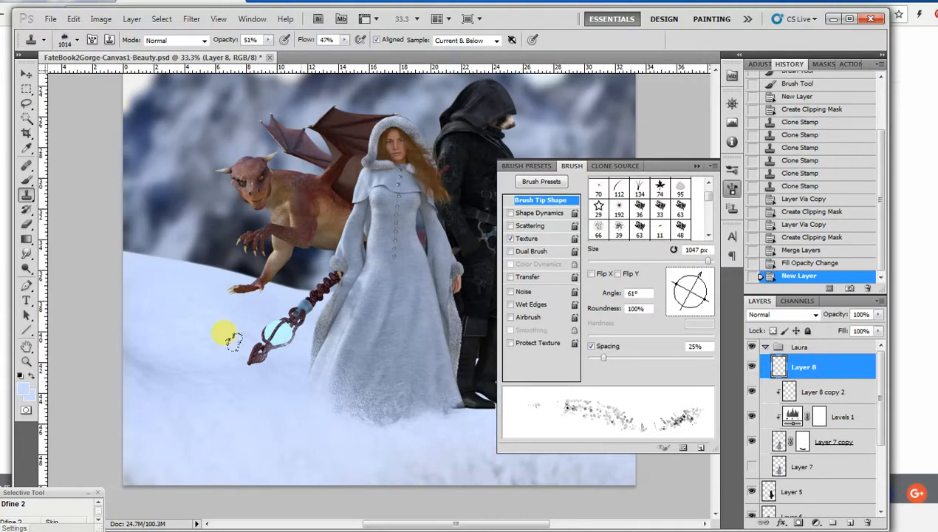
{"action": "left_click", "coordinate": [231, 340]}
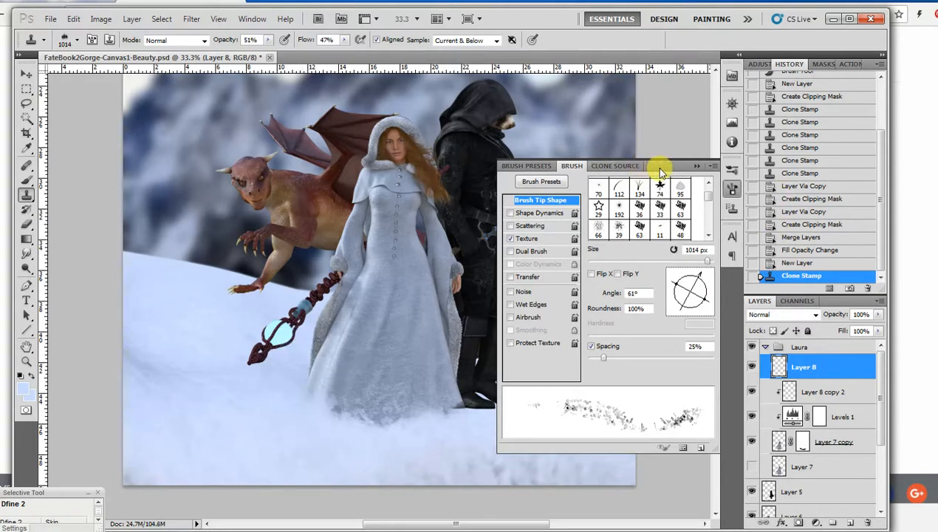
{"action": "left_click", "coordinate": [697, 168]}
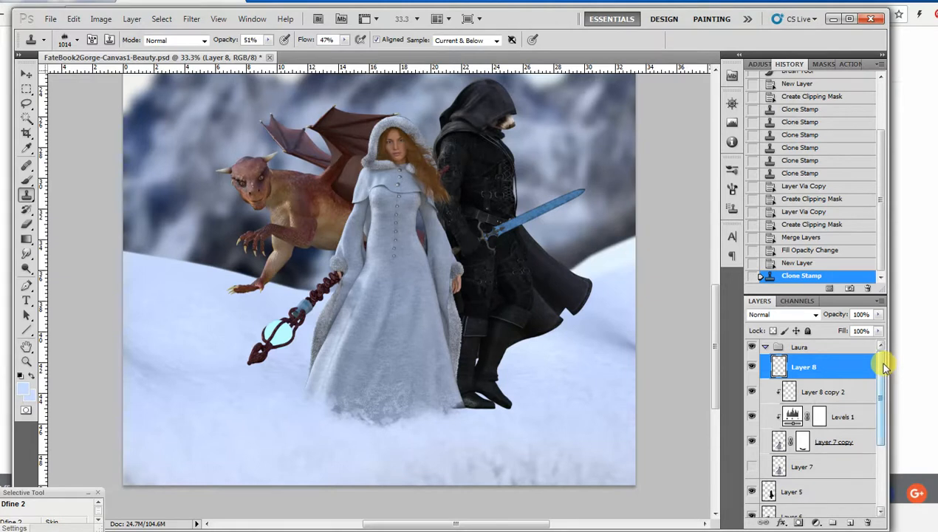
Try stacking three duplicates of the unclipped cloned snow layer, compare the hem without the top copy, and delete them
{"action": "key", "text": "ctrl+j"}
{"action": "key", "text": "ctrl+j"}
{"action": "key", "text": "ctrl+j"}
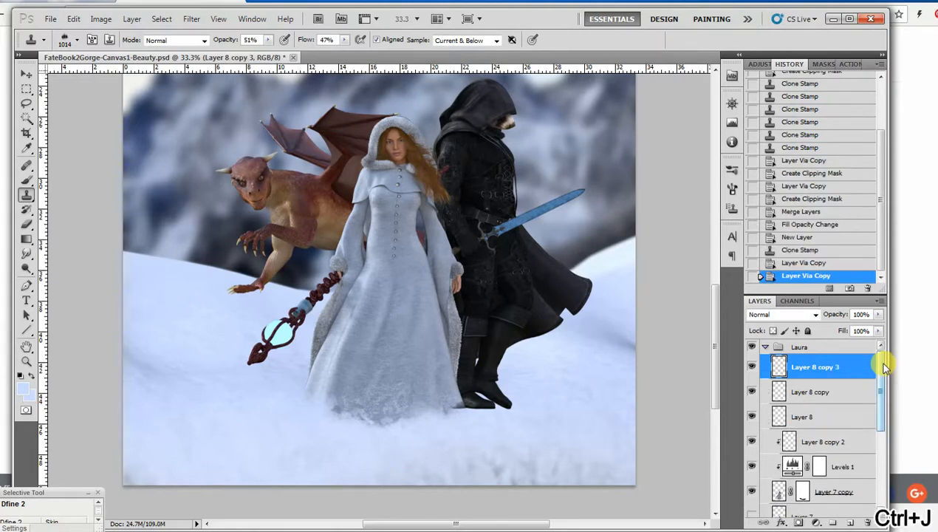
{"action": "left_click", "coordinate": [751, 367]}
{"action": "left_click", "coordinate": [751, 370]}
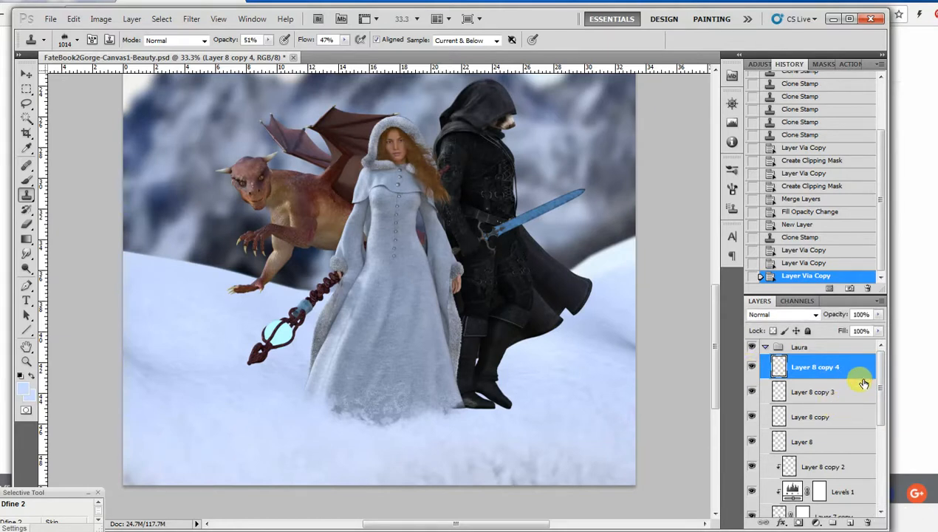
{"action": "key", "text": "Delete"}
{"action": "key", "text": "Delete"}
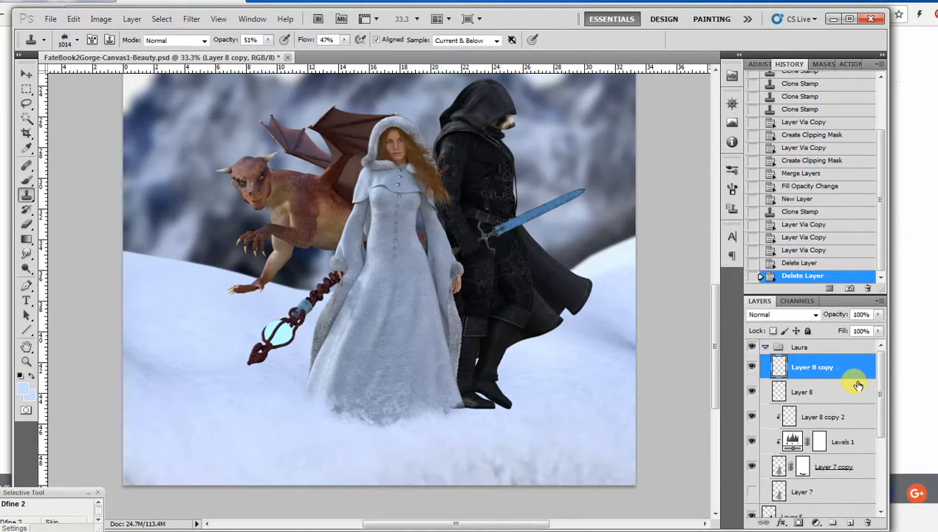
{"action": "key", "text": "Delete"}
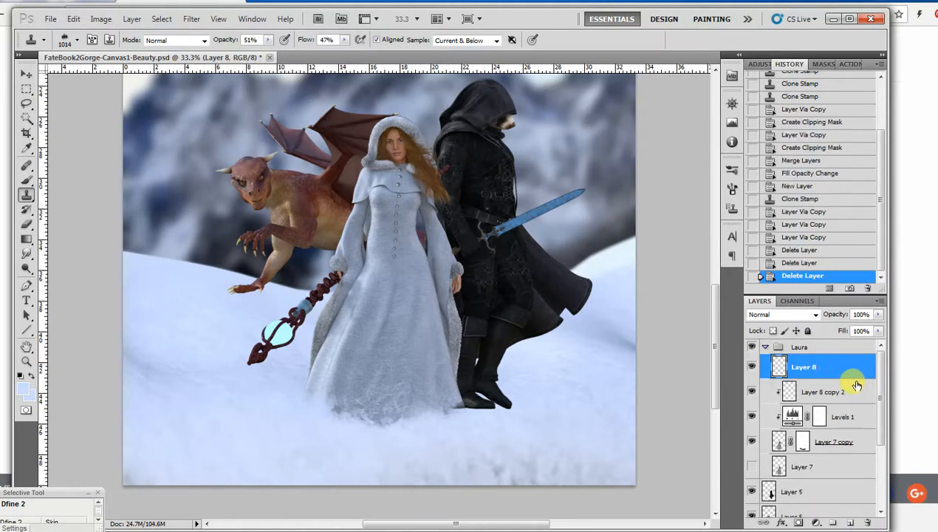
Clip Layer 8 to the woman and clone snow over her hem with the Clone Stamp at 100% opacity and 100% flow
{"action": "right_click", "coordinate": [833, 370]}
{"action": "left_click", "coordinate": [870, 205]}
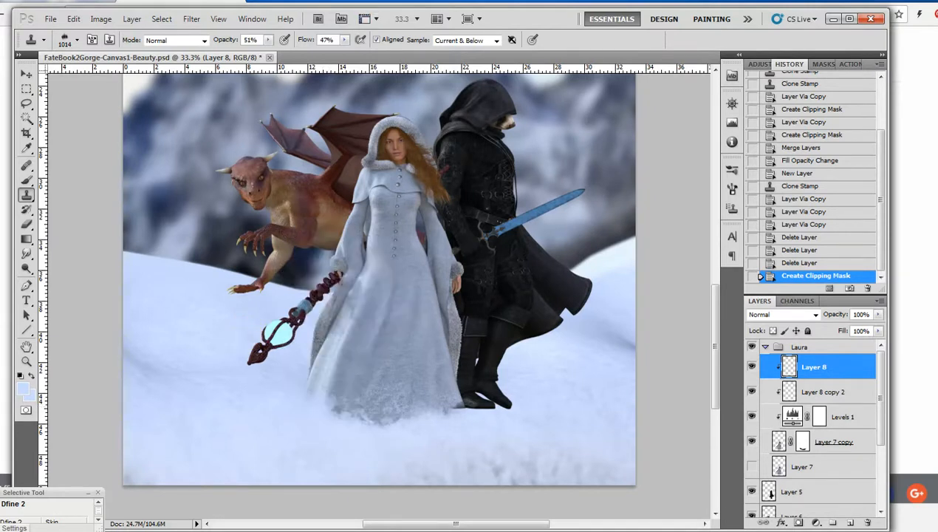
{"action": "left_click", "coordinate": [268, 40]}
{"action": "left_click_drag", "start_coordinate": [270, 52], "coordinate": [397, 55]}
{"action": "left_click", "coordinate": [345, 40]}
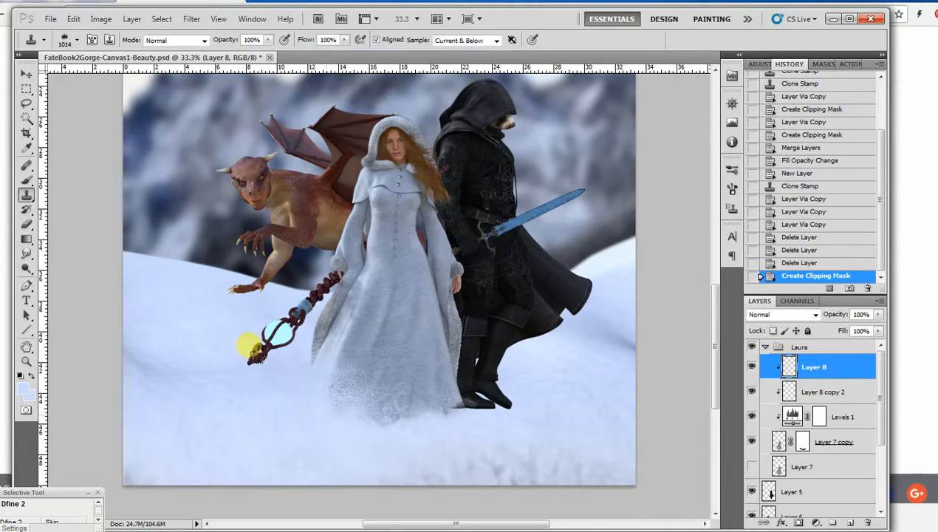
{"action": "left_click", "coordinate": [250, 347]}
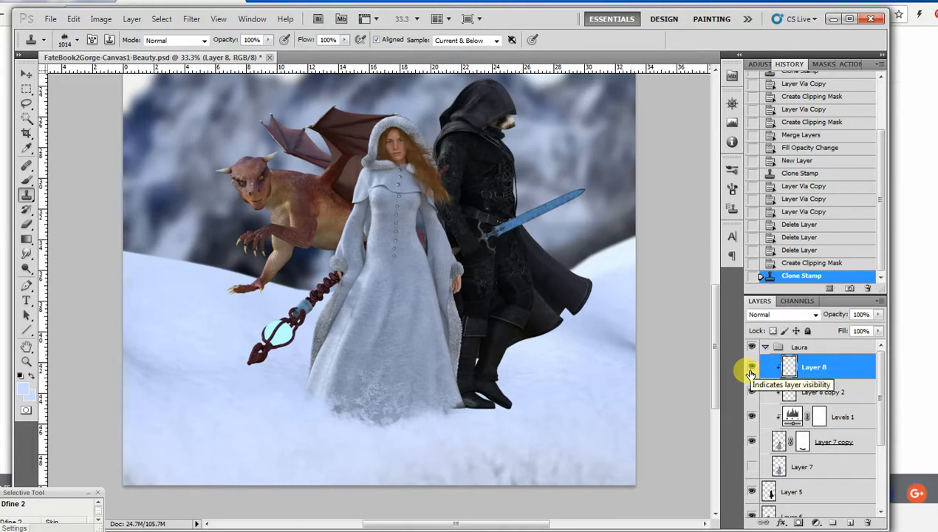
Duplicate the clipped Layer 8 three times and delete the three copies together
{"action": "key", "text": "ctrl+j"}
{"action": "key", "text": "ctrl+j"}
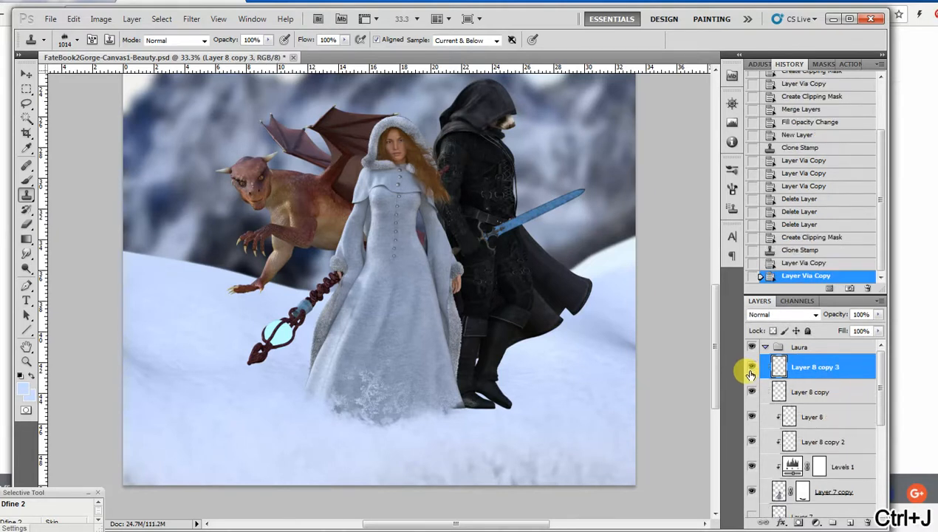
{"action": "key", "text": "ctrl+j"}
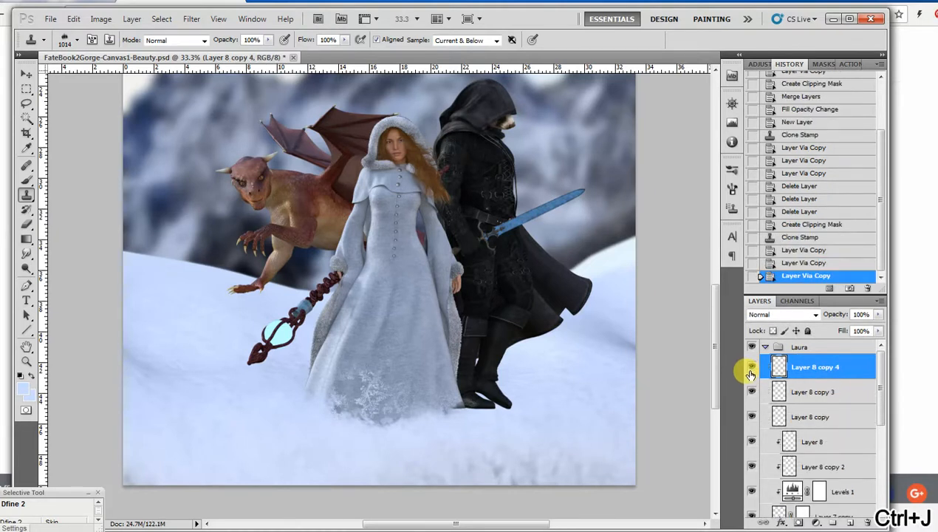
{"action": "left_click", "coordinate": [844, 417], "text": "shift"}
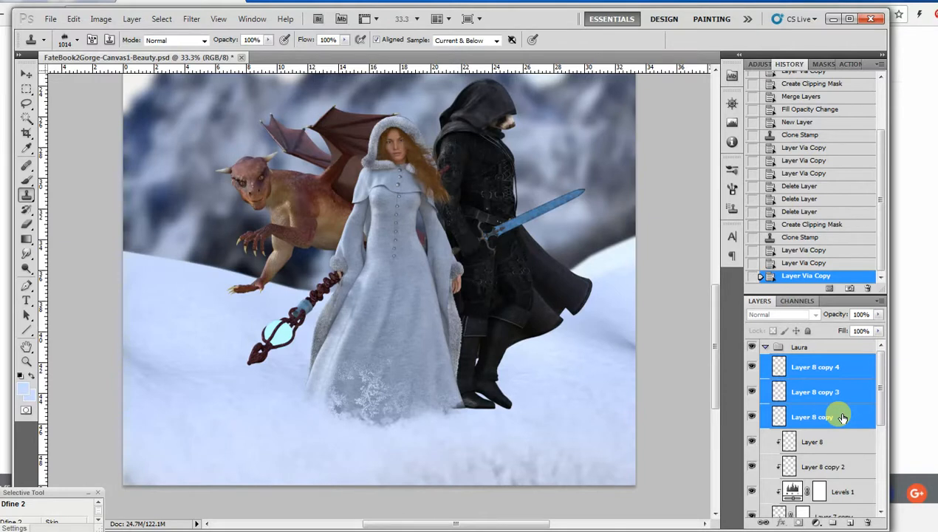
{"action": "key", "text": "Delete"}
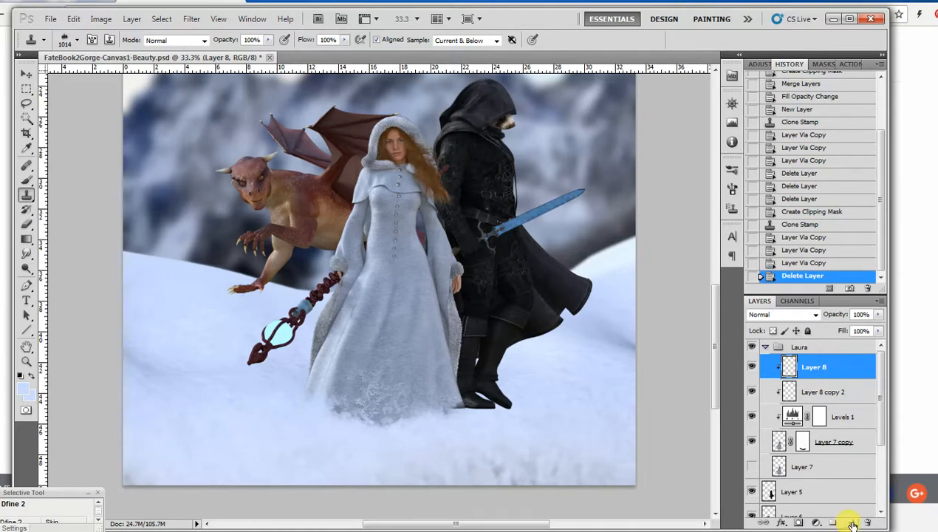
Compare the hem with Layer 8 and Layer 8 copy 2 each hidden and shown, and delete Layer 8
{"action": "left_click", "coordinate": [750, 368]}
{"action": "left_click", "coordinate": [750, 369]}
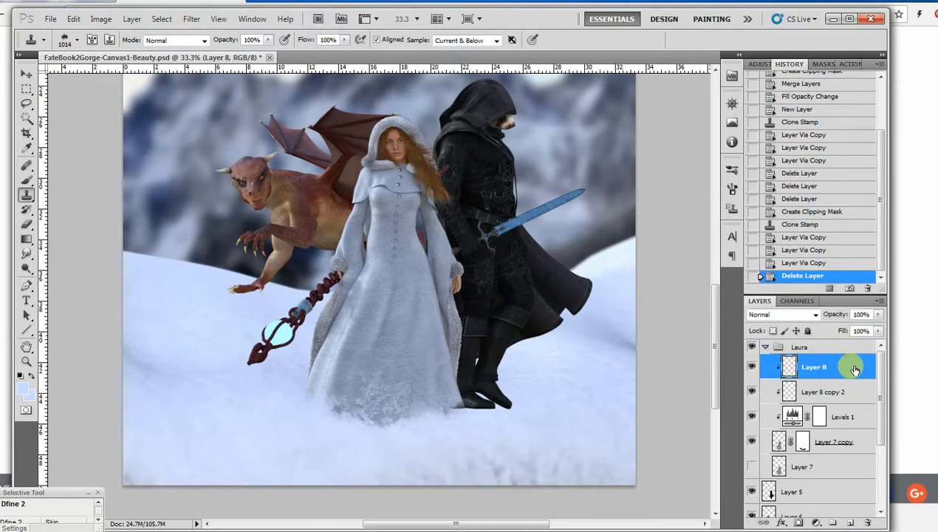
{"action": "left_click", "coordinate": [752, 393]}
{"action": "left_click", "coordinate": [752, 392]}
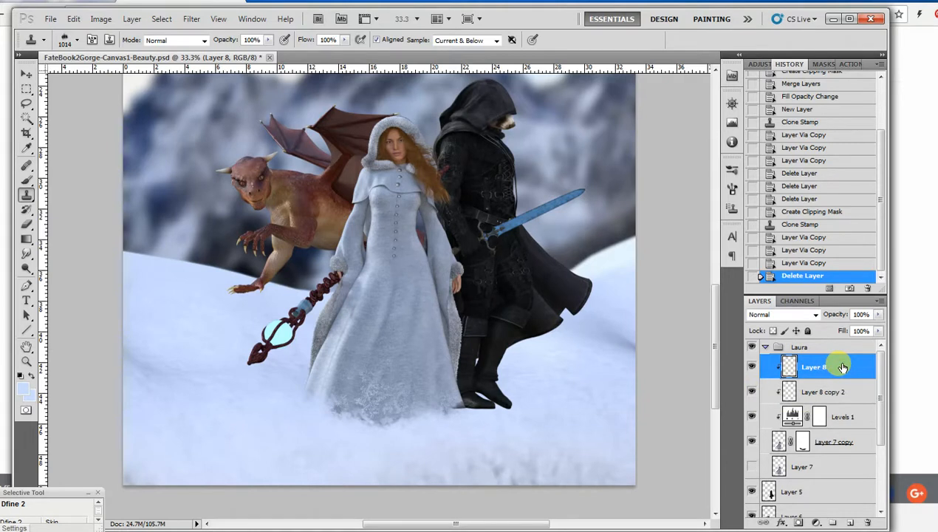
{"action": "key", "text": "Delete"}
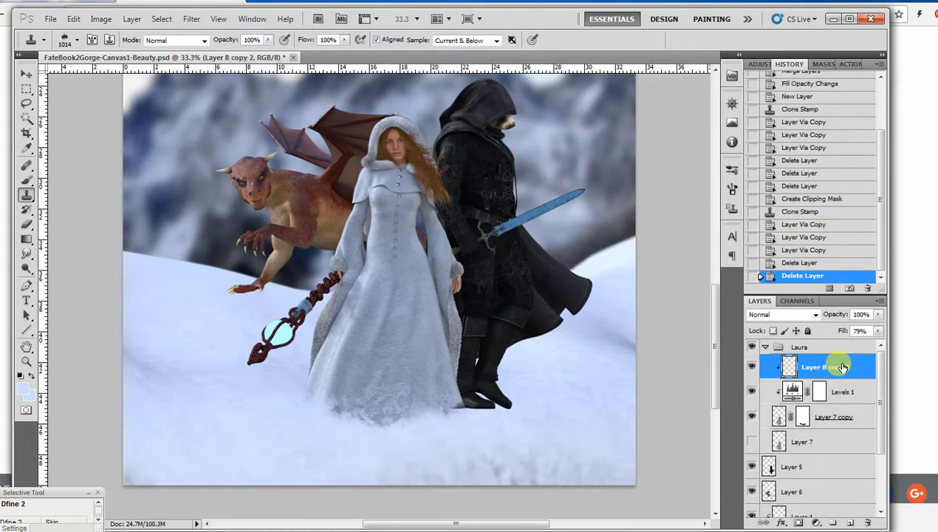
Choose another 1014 px rough textured tip for the Clone Stamp, rotate it to 51° and reduce it to 965 px
{"action": "left_click", "coordinate": [78, 40]}
{"action": "mouse_move", "coordinate": [157, 175]}
{"action": "left_mouse_down"}
{"action": "mouse_move", "coordinate": [155, 166]}
{"action": "mouse_move", "coordinate": [156, 178]}
{"action": "left_mouse_up"}
{"action": "left_click", "coordinate": [88, 168]}
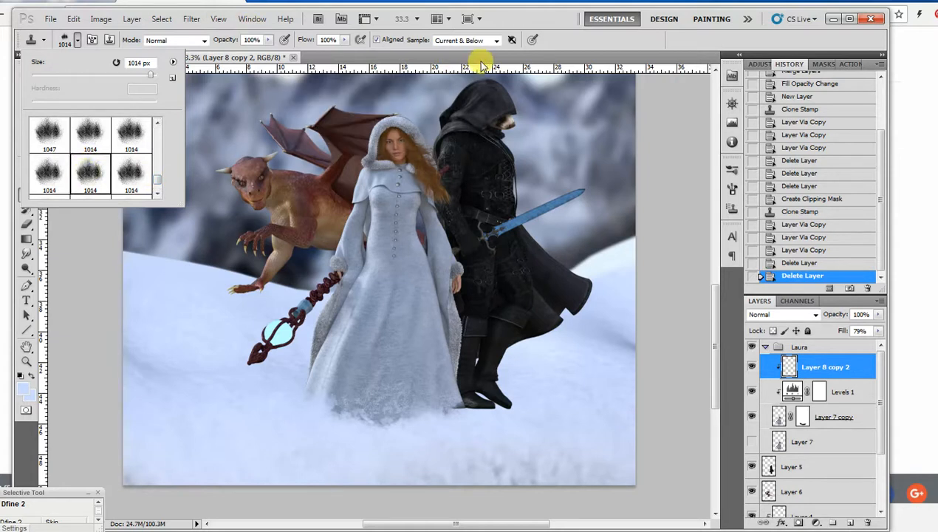
{"action": "left_click", "coordinate": [733, 190]}
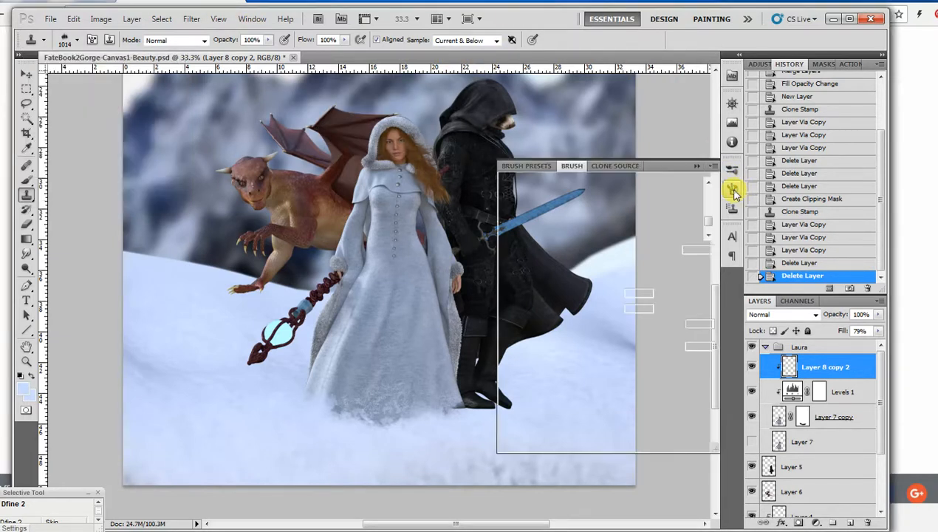
{"action": "mouse_move", "coordinate": [705, 292]}
{"action": "left_mouse_down"}
{"action": "mouse_move", "coordinate": [685, 269]}
{"action": "mouse_move", "coordinate": [699, 287]}
{"action": "left_mouse_up"}
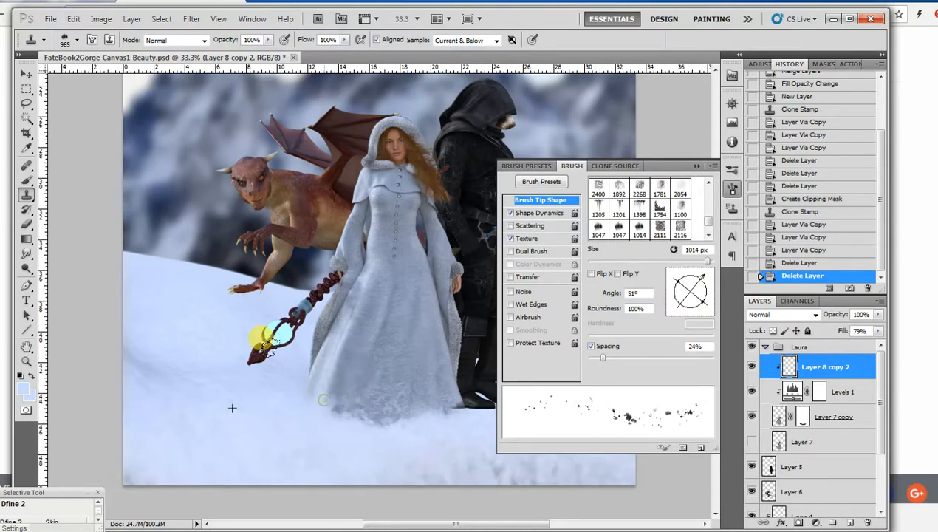
Test two snow clone strokes on Layer 8 copy 2 by toggling the layer's visibility, and revert both strokes
{"action": "left_click", "coordinate": [268, 344]}
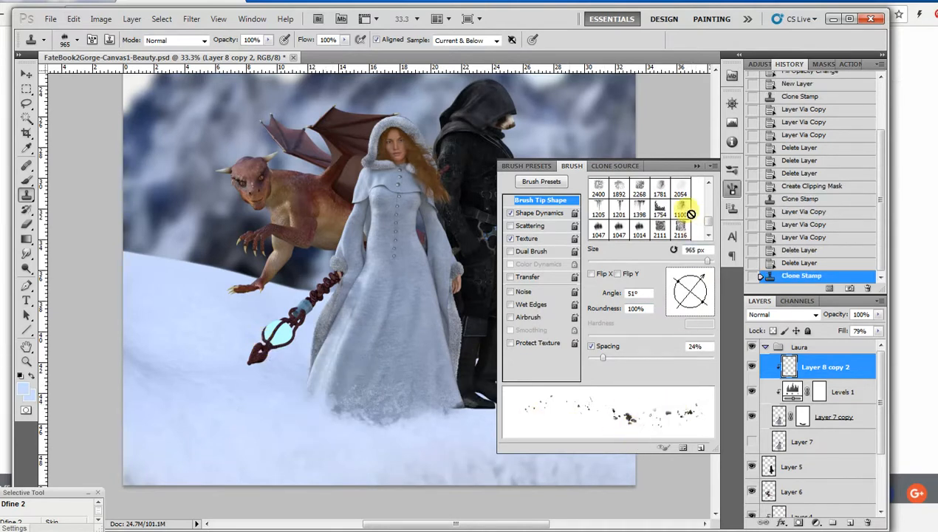
{"action": "left_click", "coordinate": [697, 165]}
{"action": "mouse_move", "coordinate": [342, 305]}
{"action": "left_mouse_down"}
{"action": "mouse_move", "coordinate": [255, 331]}
{"action": "mouse_move", "coordinate": [259, 321]}
{"action": "left_mouse_up"}
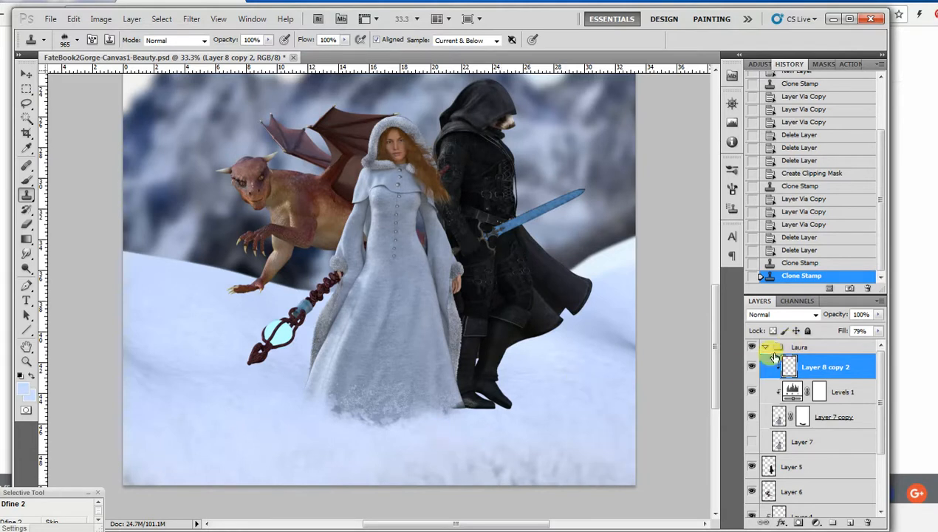
{"action": "left_click", "coordinate": [752, 368]}
{"action": "left_click", "coordinate": [752, 368]}
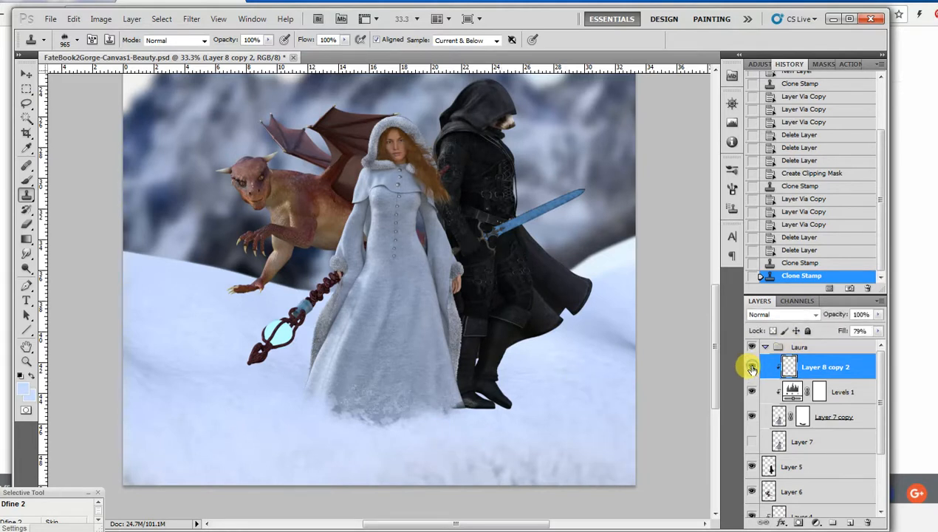
{"action": "left_click", "coordinate": [751, 368]}
{"action": "left_click", "coordinate": [751, 368]}
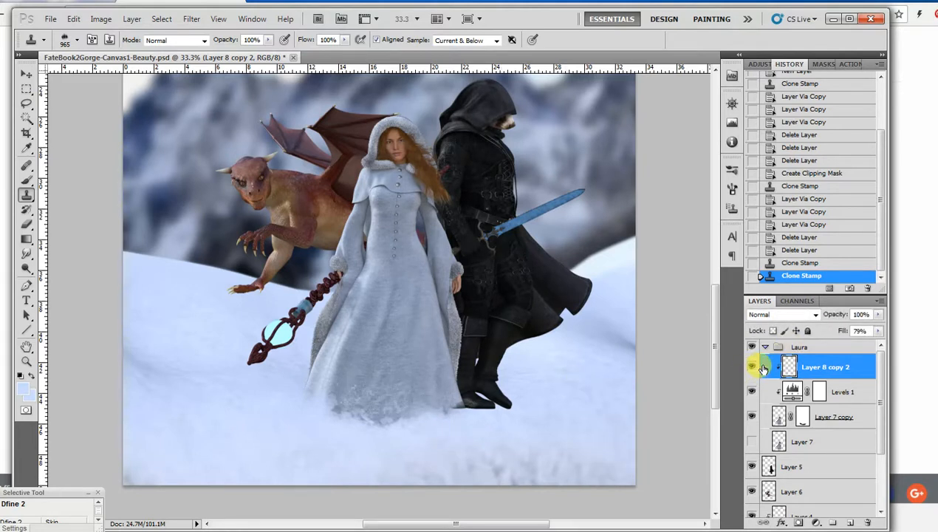
{"action": "left_click", "coordinate": [816, 252]}
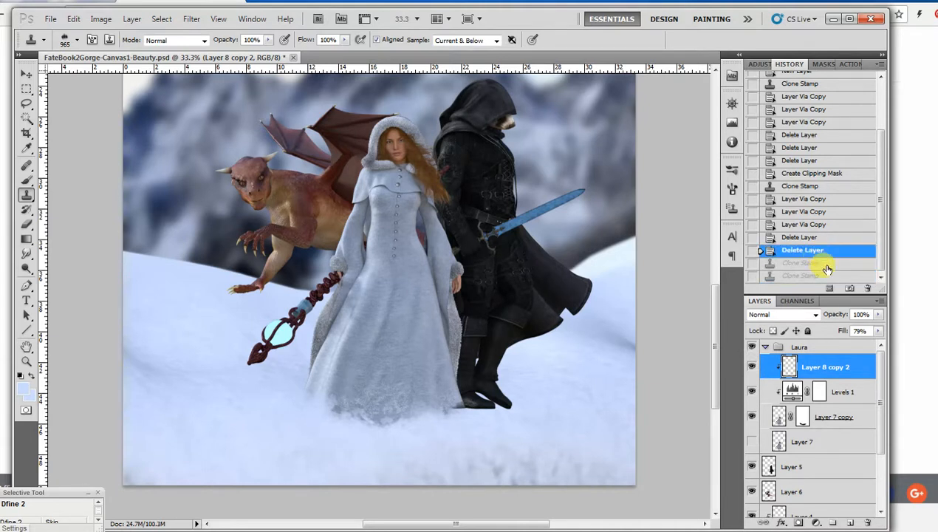
Add a new layer clipped to the woman and clone snow over her lower robe with the 965 px tip
{"action": "left_click", "coordinate": [850, 524]}
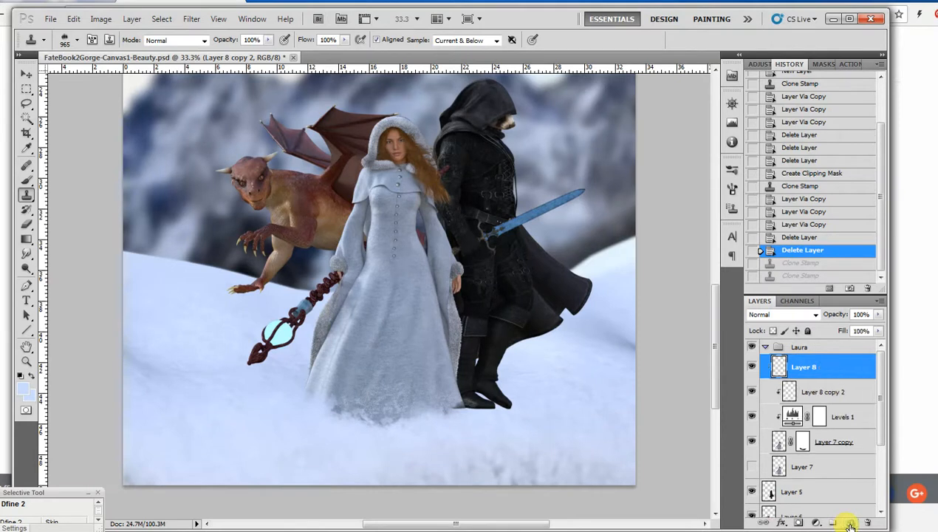
{"action": "right_click", "coordinate": [835, 369]}
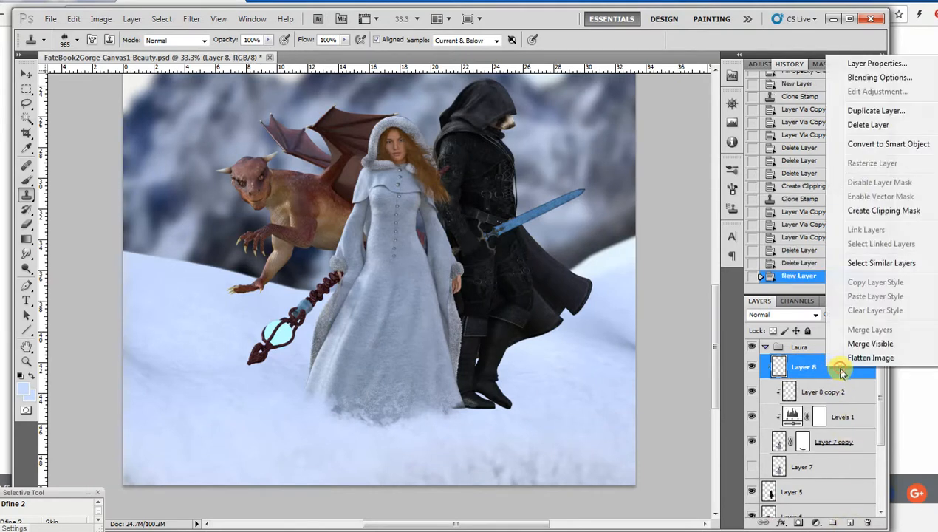
{"action": "left_click", "coordinate": [870, 213]}
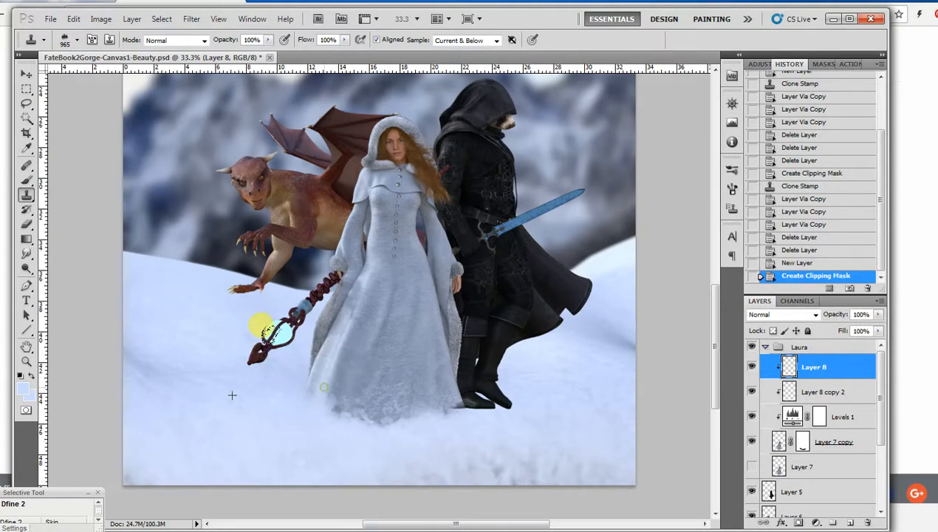
{"action": "left_click", "coordinate": [260, 331]}
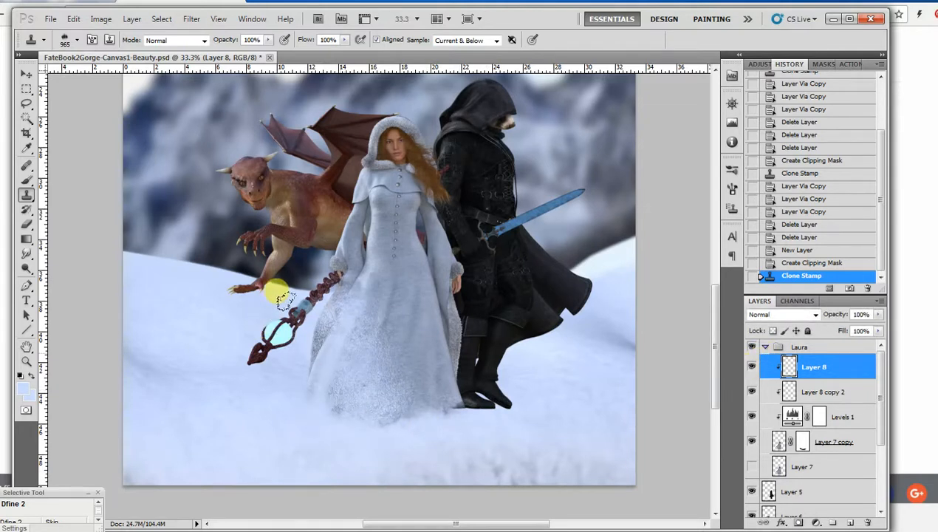
{"action": "left_click", "coordinate": [338, 355]}
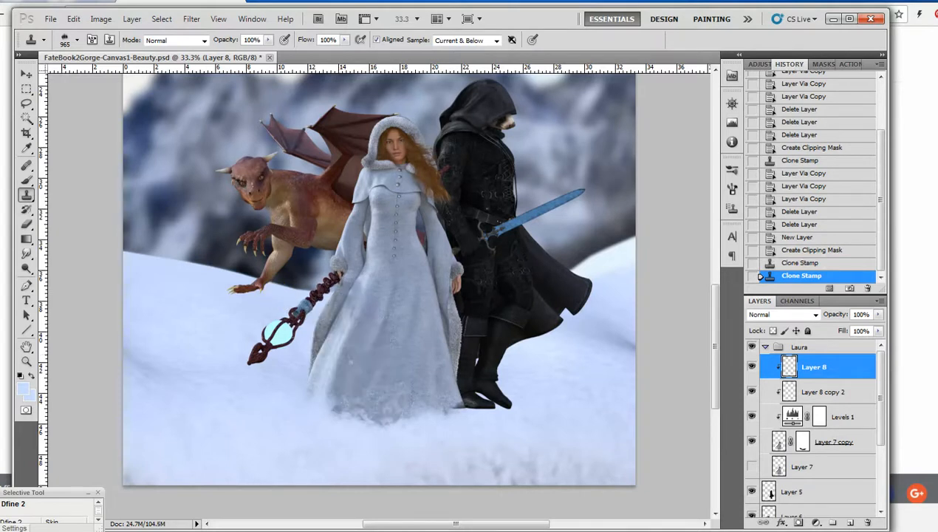
{"action": "left_click", "coordinate": [751, 367]}
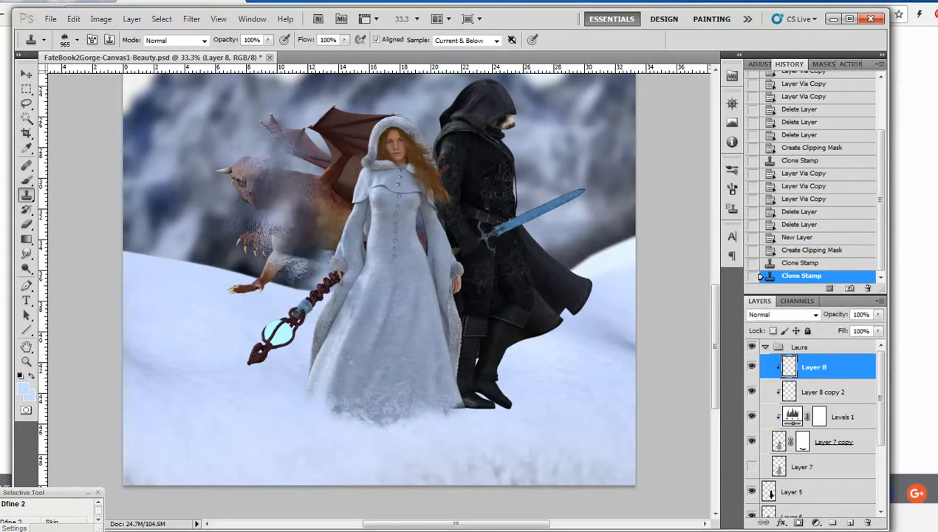
Choose the 1014 px rough textured tip for the Clone Stamp and rotate it to 49°
{"action": "left_click", "coordinate": [78, 42]}
{"action": "left_click", "coordinate": [156, 182]}
{"action": "left_click_drag", "start_coordinate": [157, 177], "coordinate": [156, 188]}
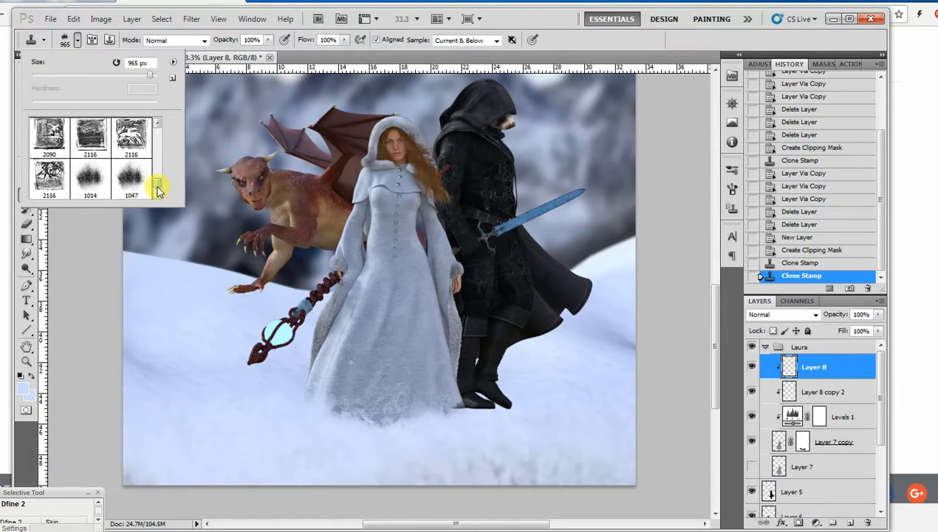
{"action": "left_click", "coordinate": [130, 177]}
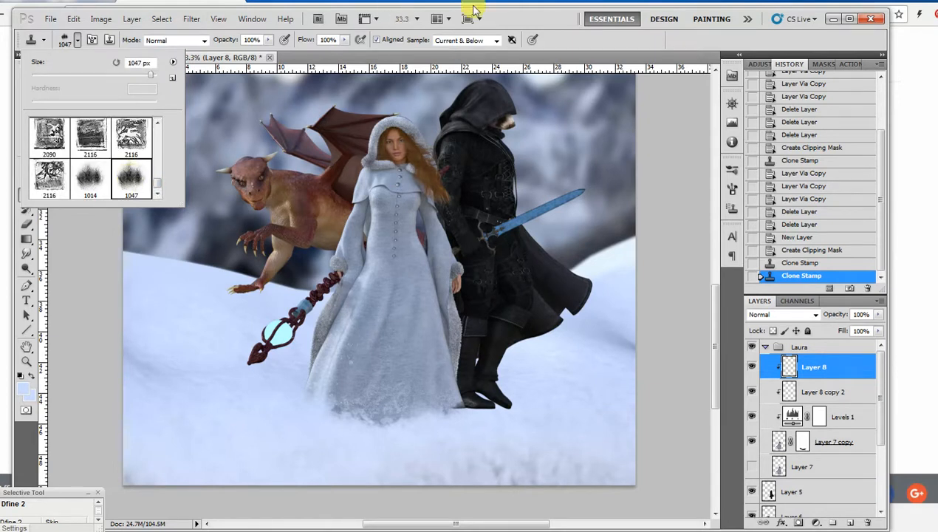
{"action": "left_click", "coordinate": [732, 189]}
{"action": "left_click_drag", "start_coordinate": [710, 293], "coordinate": [702, 286]}
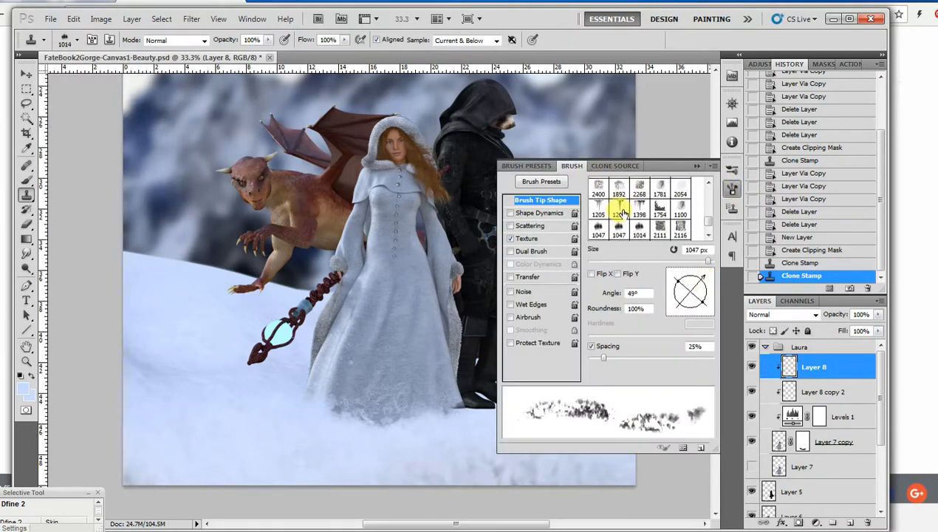
Clone snow texture over the woman's lower robe on Layer 8, redoing the first stroke, and compare with the layer hidden and shown
{"action": "left_click", "coordinate": [256, 325]}
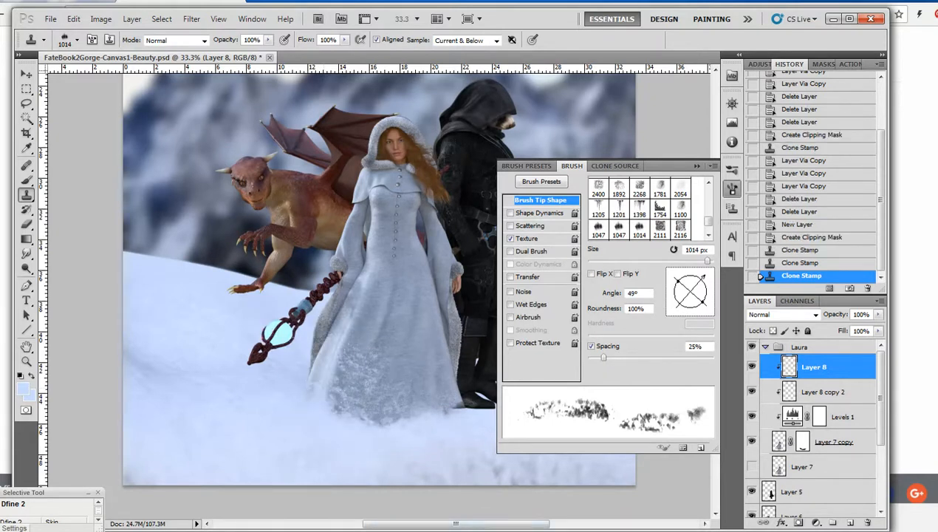
{"action": "key", "text": "ctrl+z"}
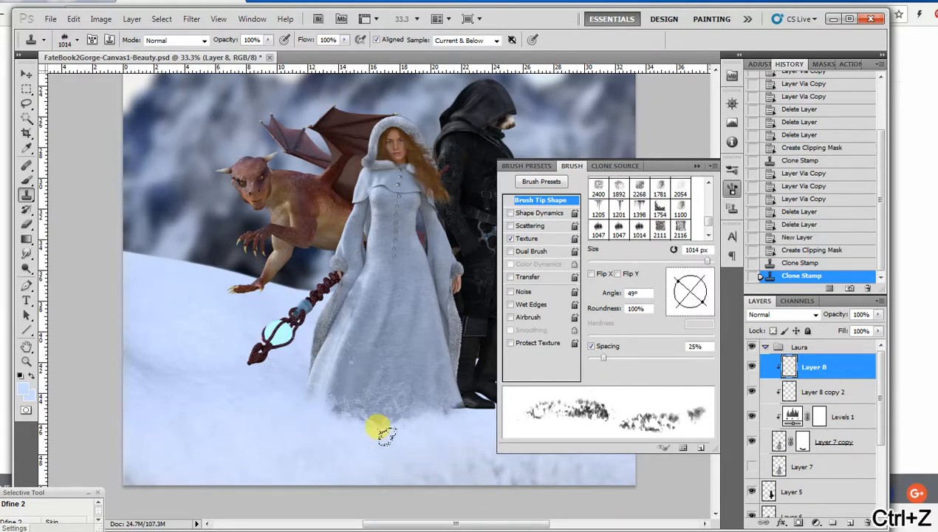
{"action": "left_click", "coordinate": [288, 391]}
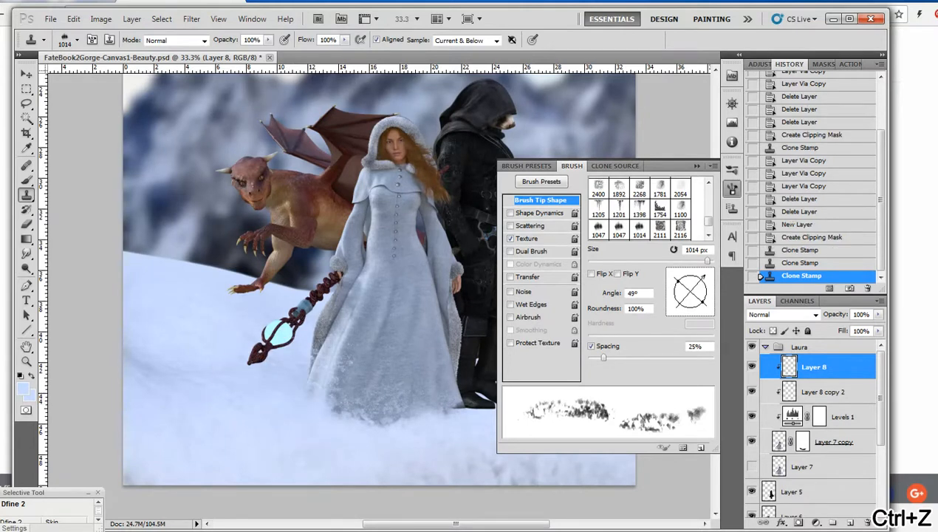
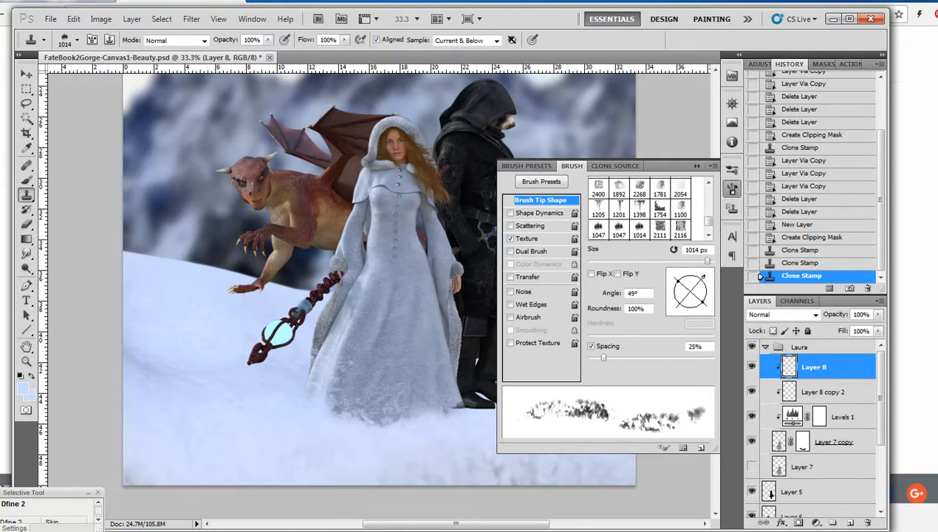
{"action": "left_click", "coordinate": [698, 165]}
{"action": "left_click", "coordinate": [751, 366]}
{"action": "left_click", "coordinate": [751, 366]}
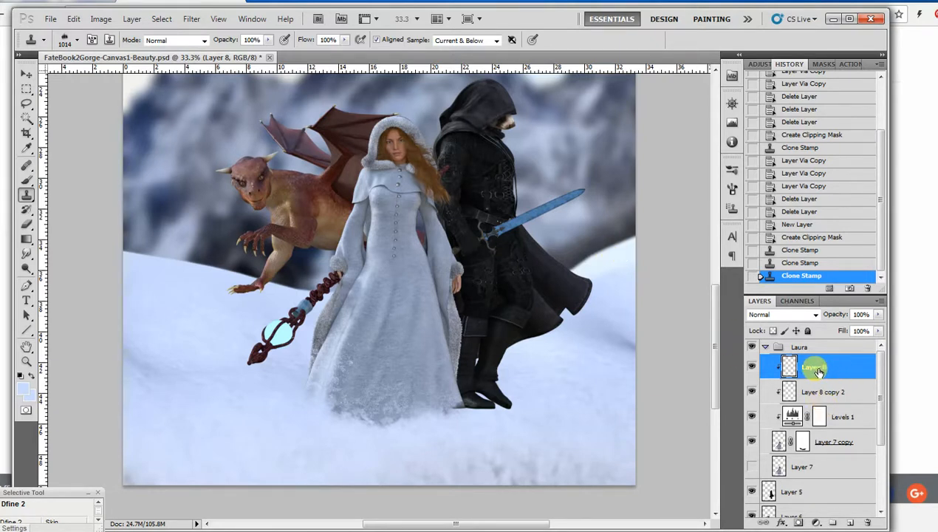
{"action": "key", "text": "ctrl+minus"}
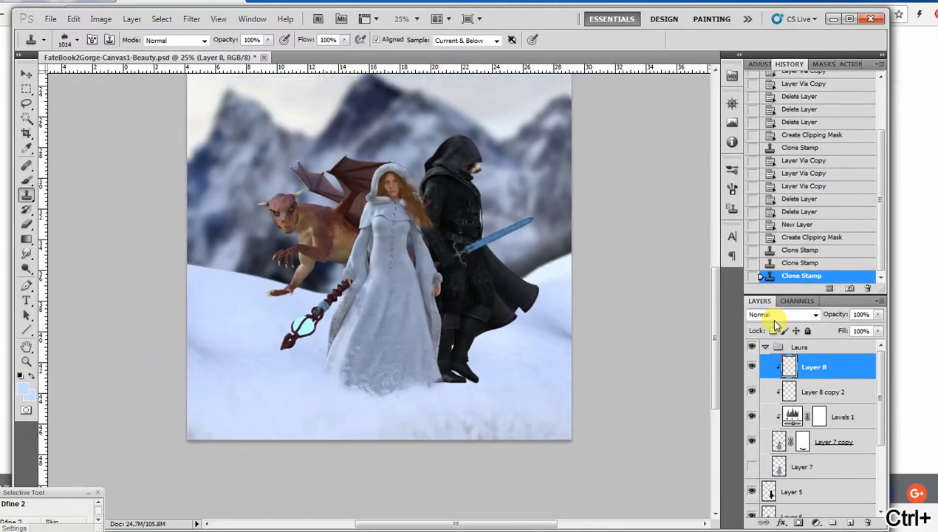
{"action": "key", "text": "ctrl+plus"}
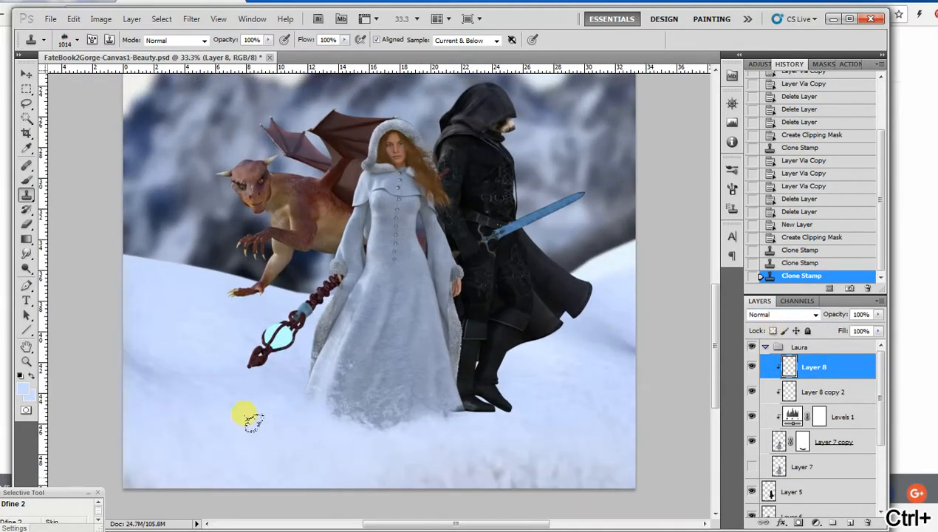
Rotate the Clone Stamp tip to 13° and reduce it to 965 px
{"action": "left_click", "coordinate": [733, 179]}
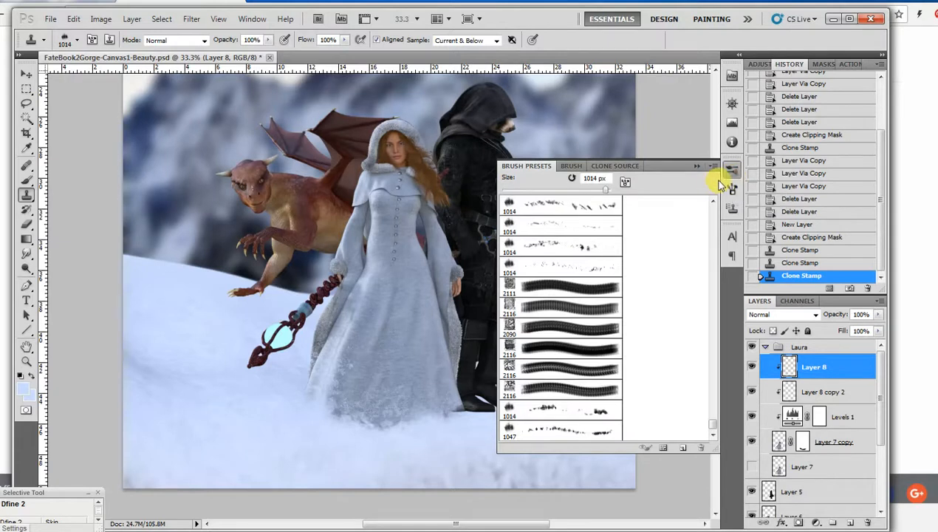
{"action": "left_click", "coordinate": [734, 192]}
{"action": "left_click_drag", "start_coordinate": [702, 278], "coordinate": [709, 287]}
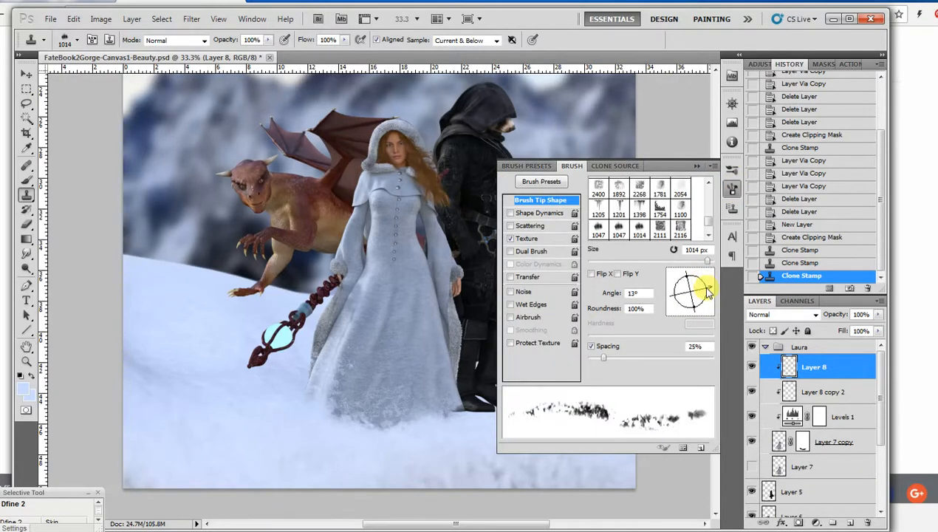
{"action": "left_click", "coordinate": [697, 166]}
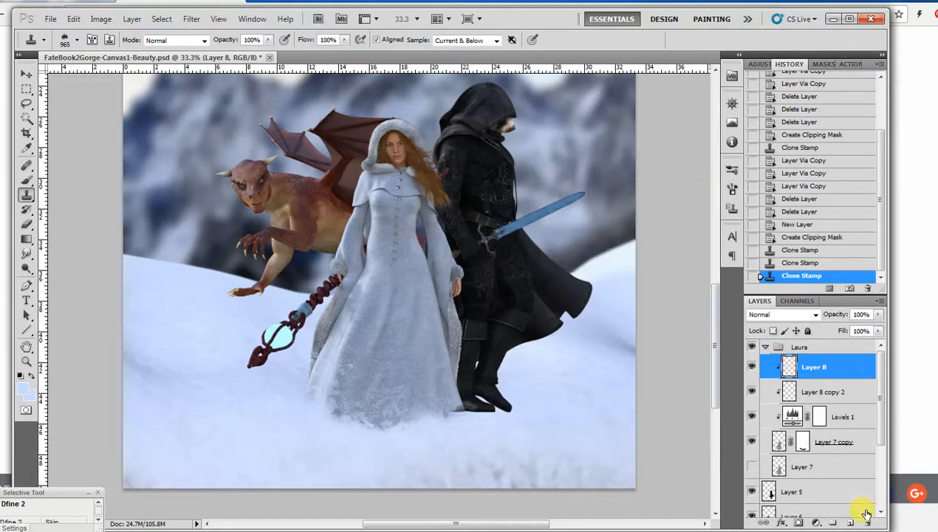
Add a new clipped layer above Layer 8 copy 2 and clone one stroke of snow over the robe's hem
{"action": "left_click", "coordinate": [840, 401]}
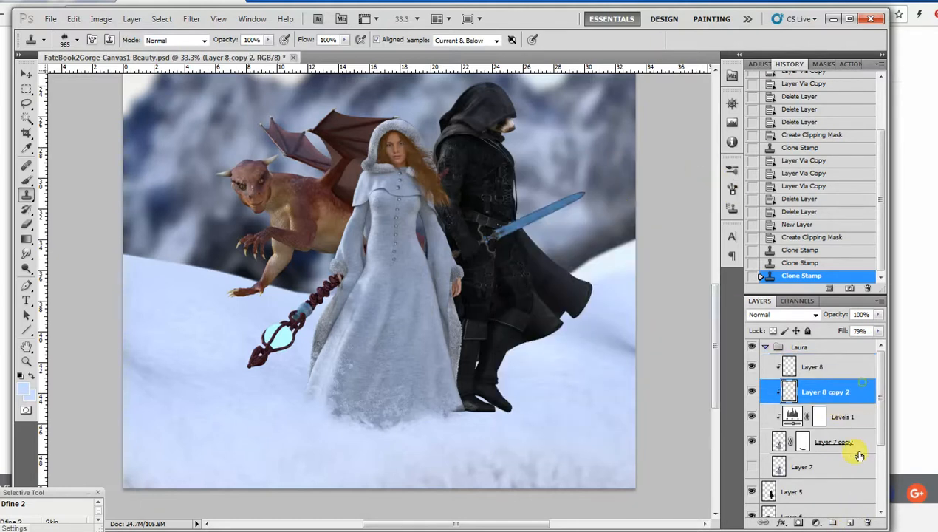
{"action": "left_click", "coordinate": [853, 523]}
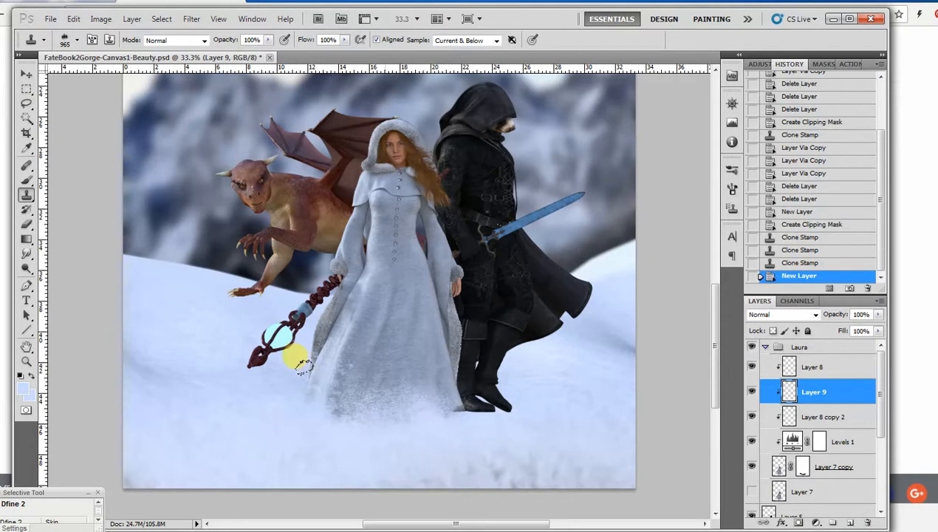
{"action": "left_click", "coordinate": [286, 371]}
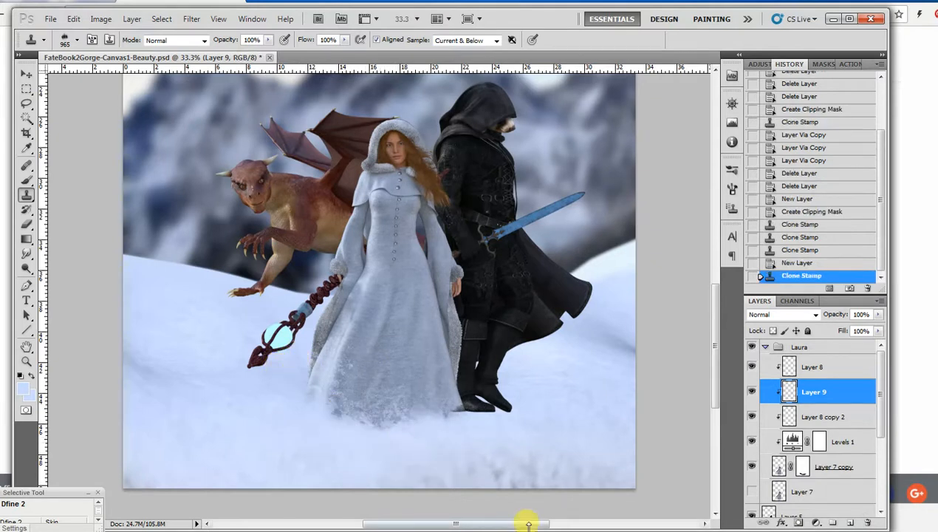
Try further snow clone strokes over the hem on Layer 9 with a smaller 300 px tip, and revert to the first stroke
{"action": "left_click_drag", "start_coordinate": [267, 390], "coordinate": [264, 383]}
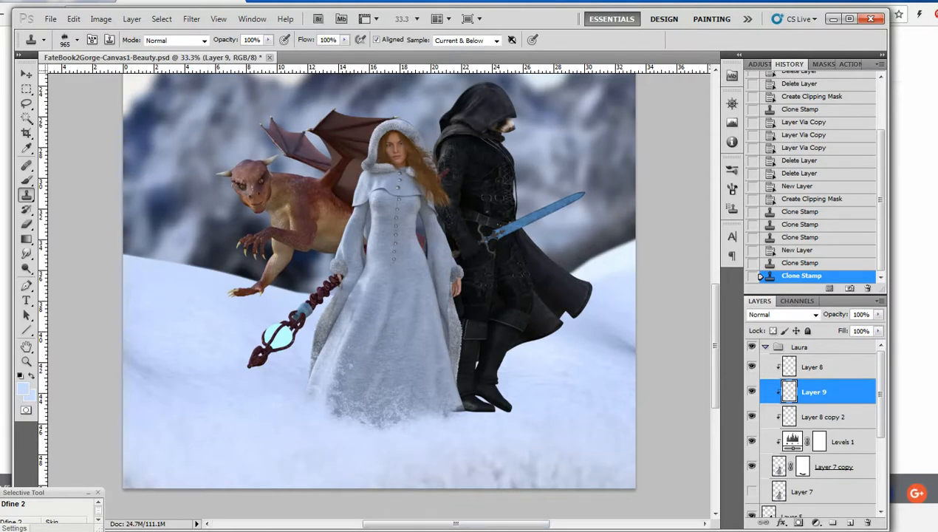
{"action": "left_click", "coordinate": [353, 411]}
{"action": "left_click", "coordinate": [343, 400]}
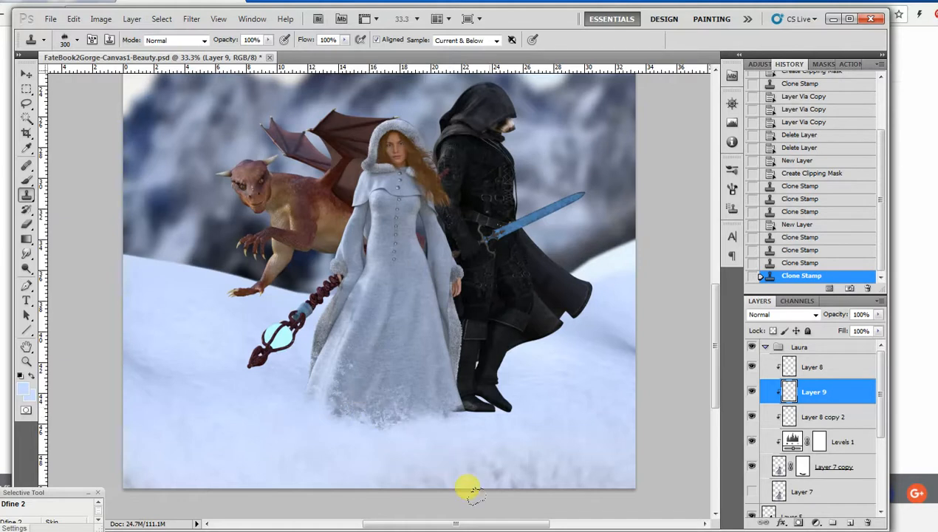
{"action": "left_click", "coordinate": [808, 253]}
{"action": "left_click", "coordinate": [802, 238]}
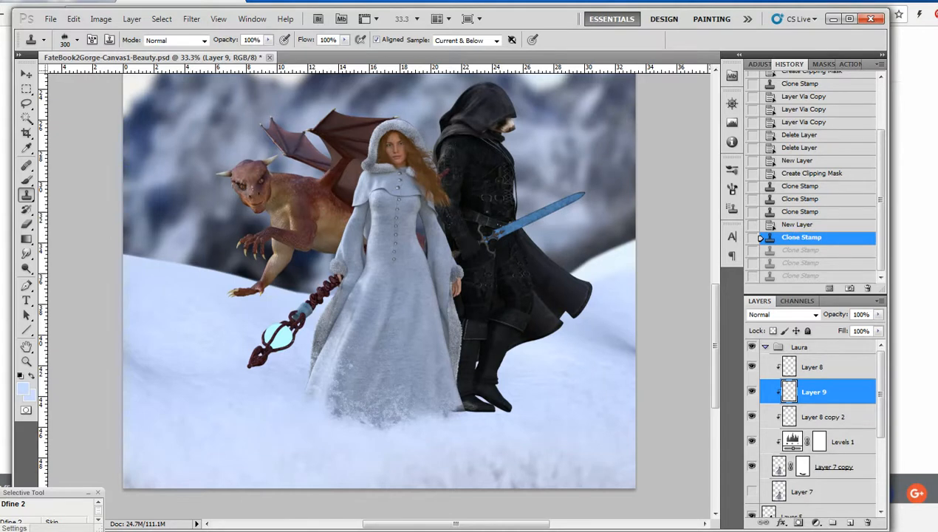
Collapse the woman's layer group, add a new layer above Layer 5 and choose the 63 px spatter tip for the Clone Stamp
{"action": "left_click", "coordinate": [766, 349]}
{"action": "left_click", "coordinate": [812, 369]}
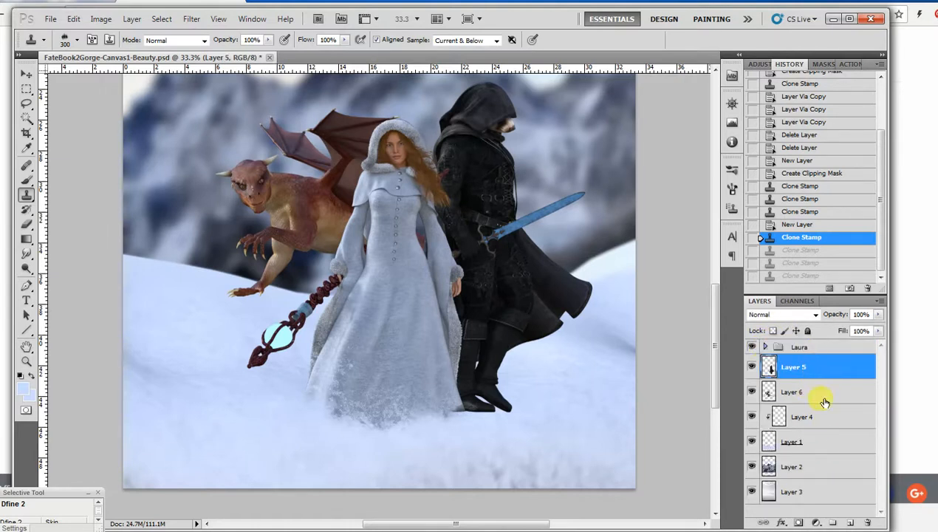
{"action": "left_click", "coordinate": [850, 523]}
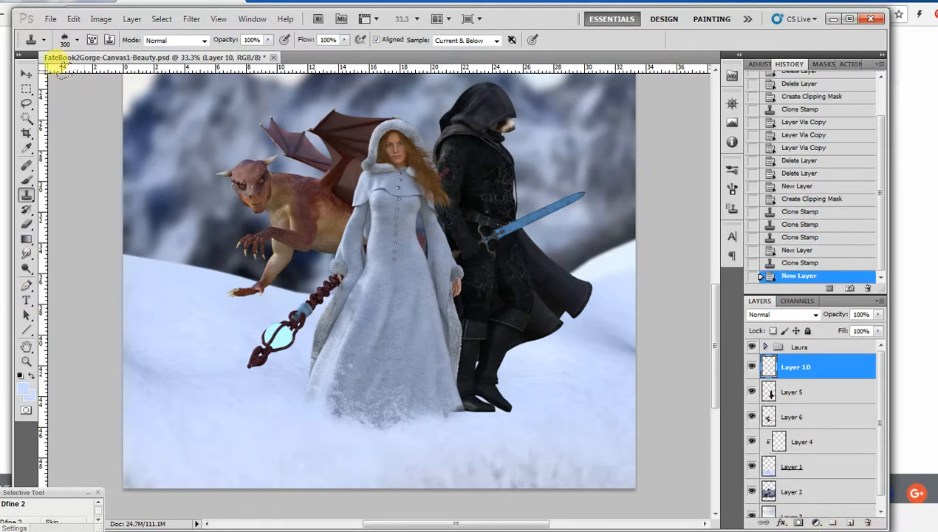
{"action": "left_click", "coordinate": [77, 40]}
{"action": "left_click", "coordinate": [155, 181]}
{"action": "mouse_move", "coordinate": [156, 167]}
{"action": "left_mouse_down"}
{"action": "mouse_move", "coordinate": [155, 138]}
{"action": "mouse_move", "coordinate": [155, 146]}
{"action": "left_mouse_up"}
{"action": "left_click", "coordinate": [90, 145]}
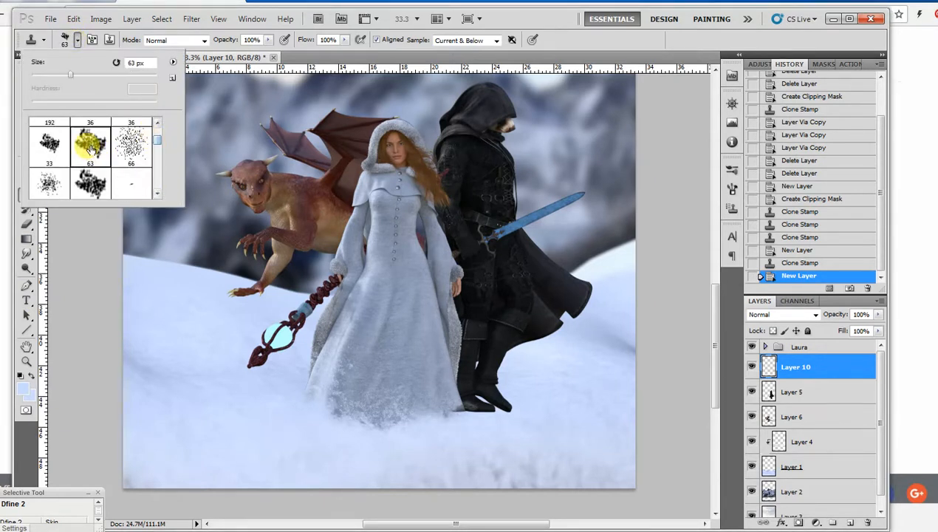
{"action": "left_click", "coordinate": [547, 21]}
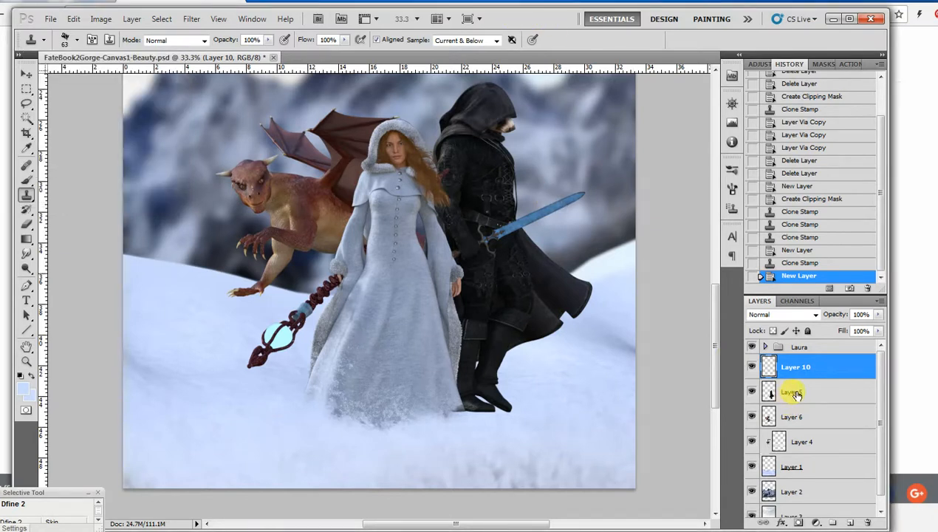
Add a layer mask to the swordsman's Layer 5, delete the empty Layer 10 and make the mask active
{"action": "left_click", "coordinate": [829, 396]}
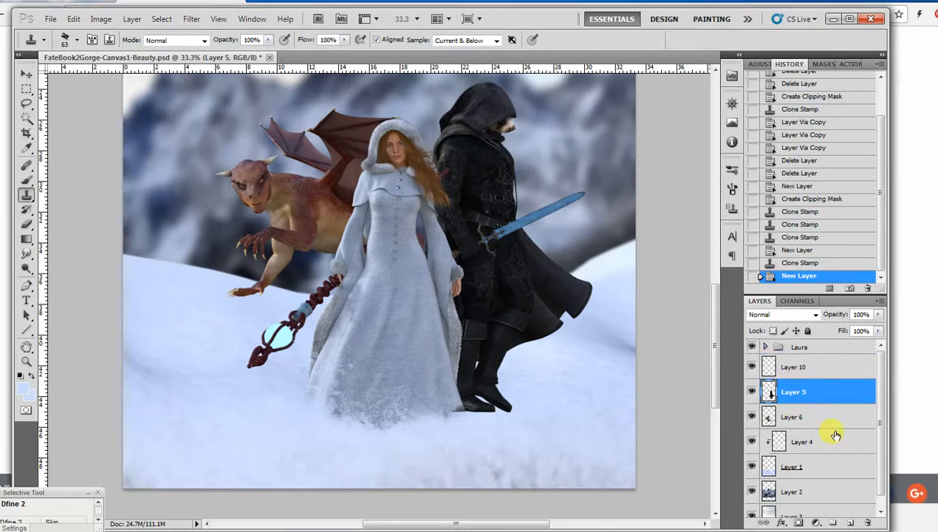
{"action": "left_click", "coordinate": [798, 524]}
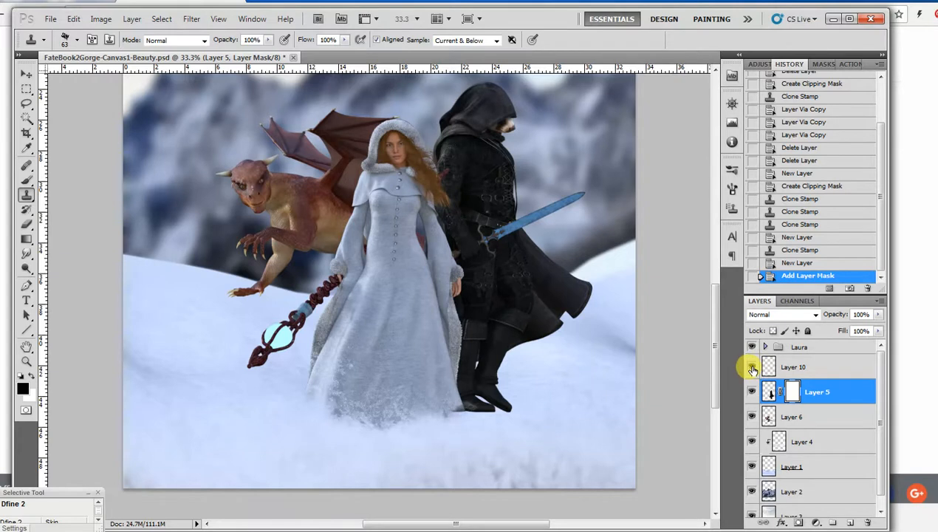
{"action": "left_click", "coordinate": [843, 368]}
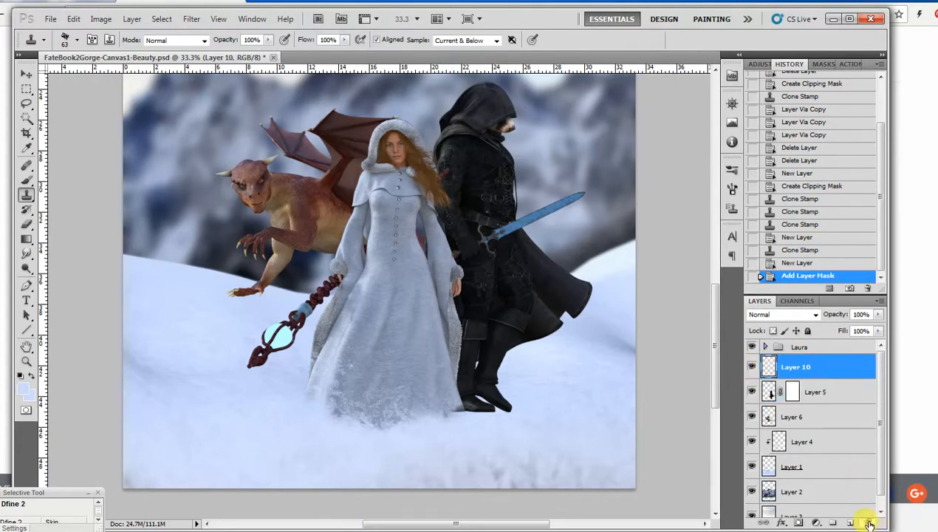
{"action": "left_click", "coordinate": [869, 523]}
{"action": "left_click", "coordinate": [403, 218]}
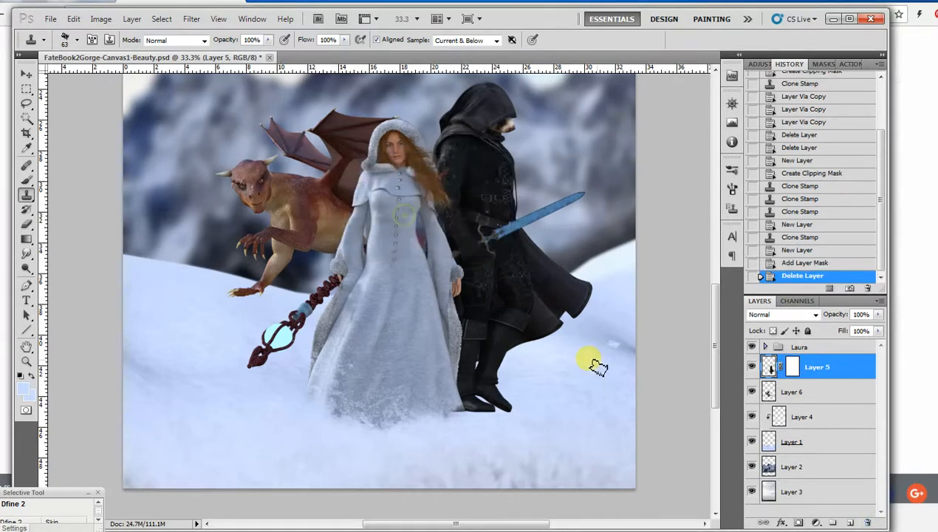
{"action": "left_click", "coordinate": [792, 368]}
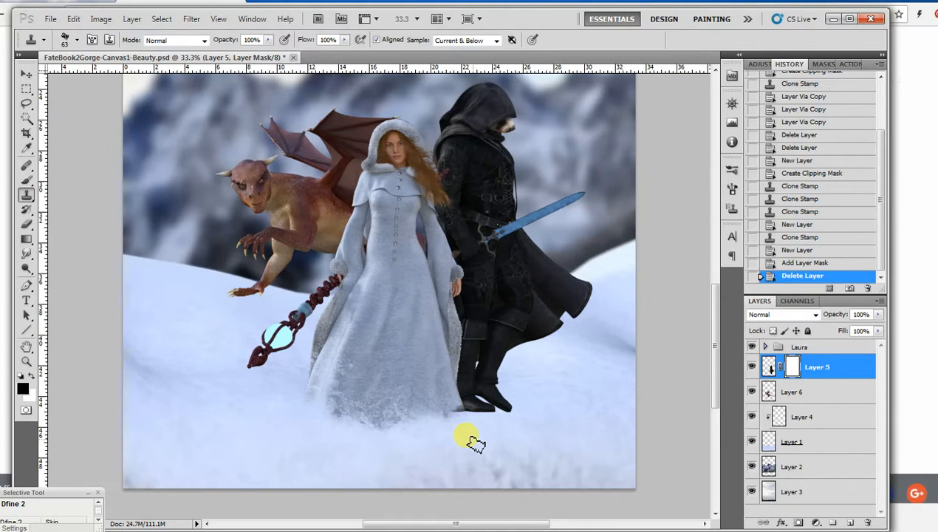
Try Clone Stamp strokes at 100 px on Layer 5's mask around the swordsman's boots, and revert them all
{"action": "key", "text": "bracketright"}
{"action": "key", "text": "bracketright"}
{"action": "left_click_drag", "start_coordinate": [453, 409], "coordinate": [462, 413]}
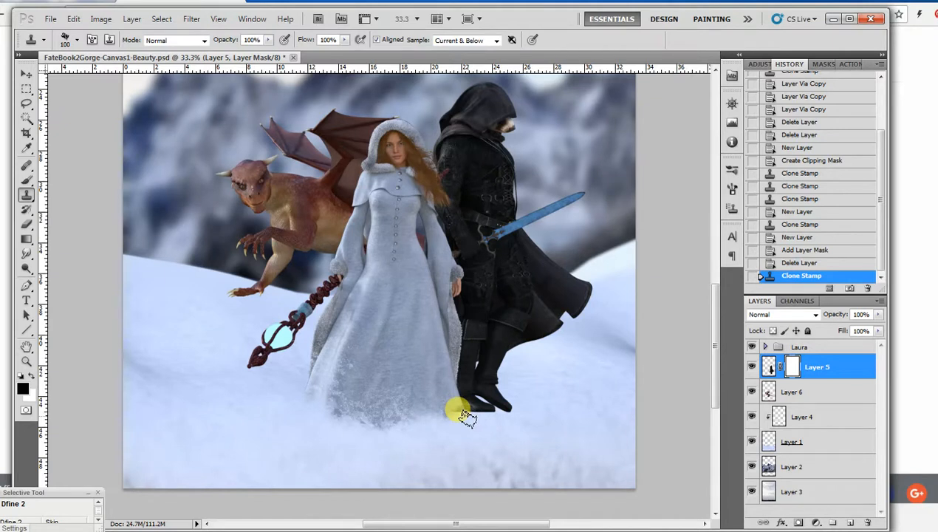
{"action": "mouse_move", "coordinate": [466, 416]}
{"action": "left_mouse_down"}
{"action": "mouse_move", "coordinate": [488, 415]}
{"action": "mouse_move", "coordinate": [485, 407]}
{"action": "mouse_move", "coordinate": [467, 419]}
{"action": "left_mouse_up"}
{"action": "left_click", "coordinate": [787, 367]}
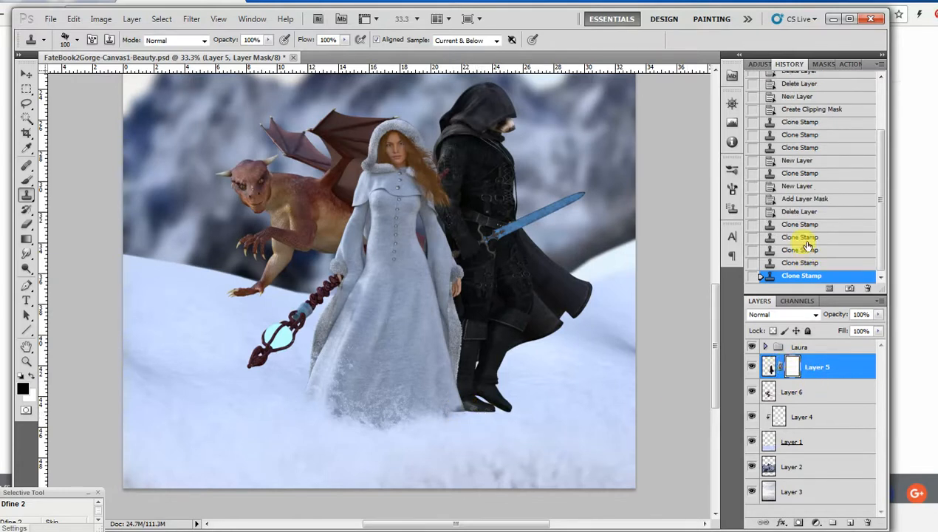
{"action": "left_click", "coordinate": [802, 212]}
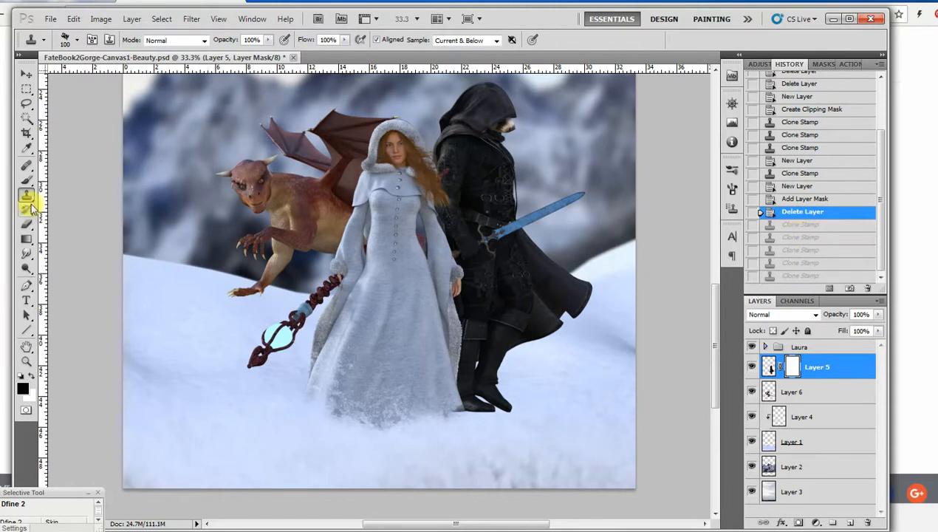
Switch to the Brush tool and reduce its rough textured tip to 175 px for painting on Layer 5's mask
{"action": "left_click", "coordinate": [27, 179]}
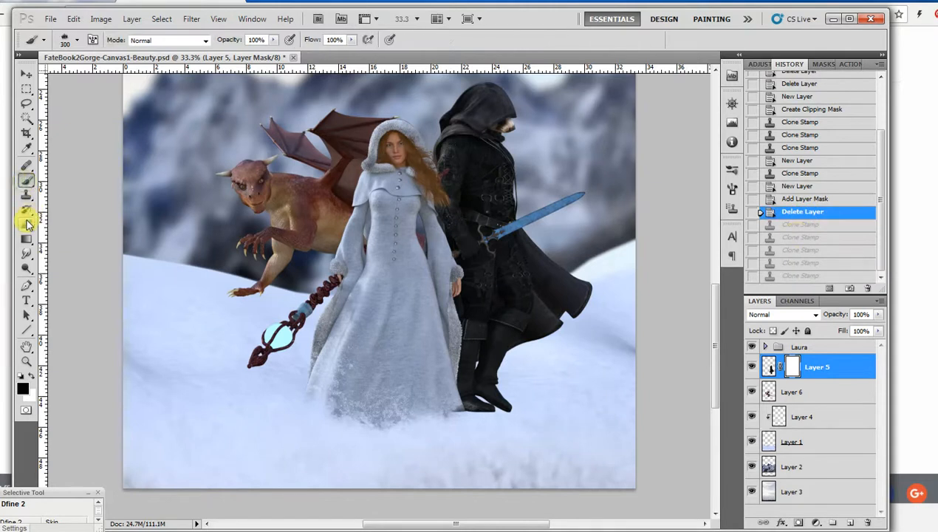
{"action": "left_click", "coordinate": [79, 41]}
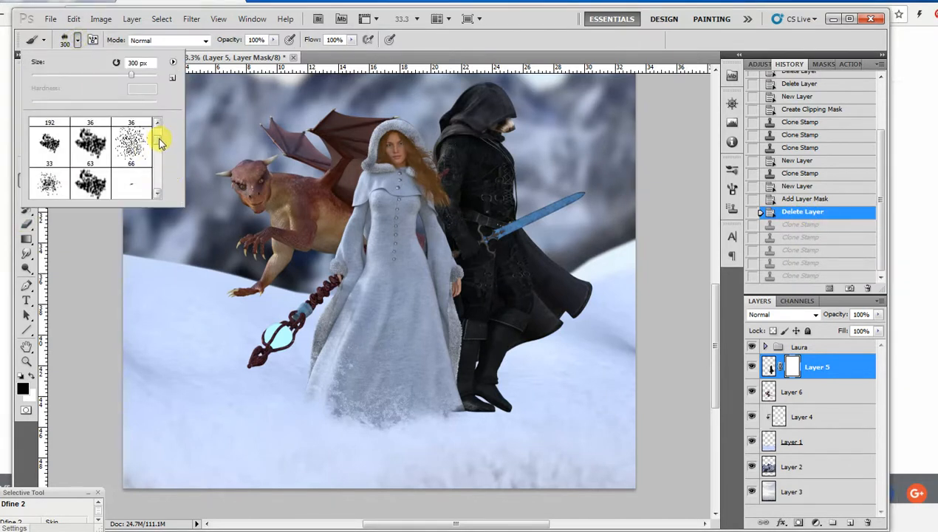
{"action": "left_click", "coordinate": [447, 43]}
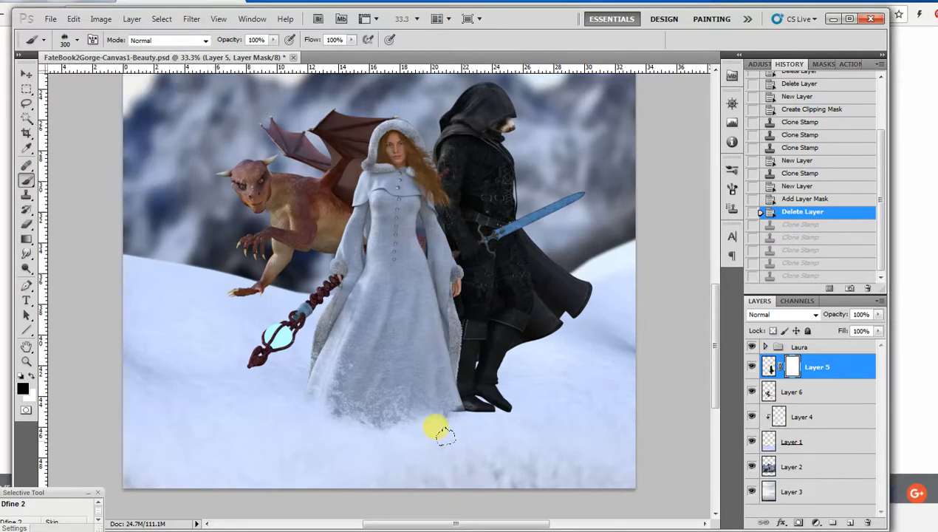
{"action": "key", "text": "["}
{"action": "key", "text": "["}
{"action": "key", "text": "["}
{"action": "key", "text": "["}
{"action": "key", "text": "["}
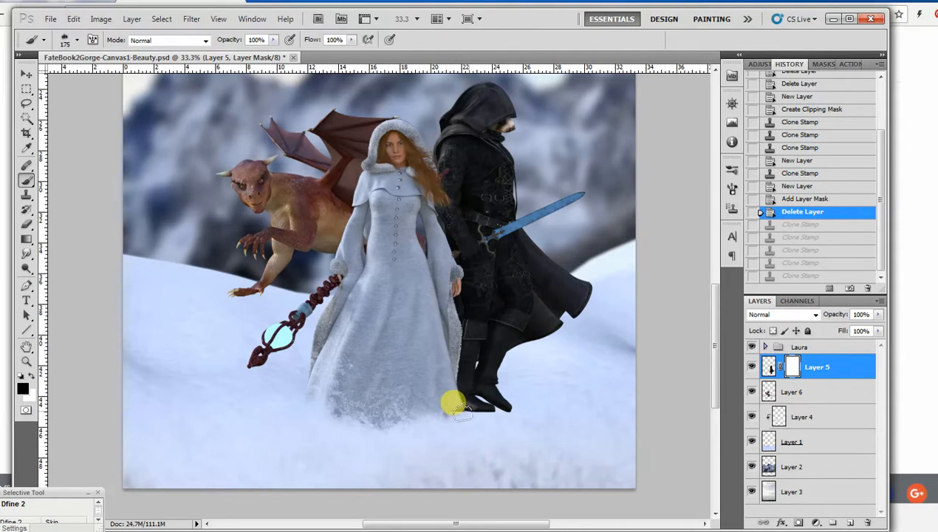
Paint black over the swordsman's front boot on Layer 5's mask with the textured brush, then reduce the tip to 70 px
{"action": "left_click_drag", "start_coordinate": [453, 402], "coordinate": [465, 410]}
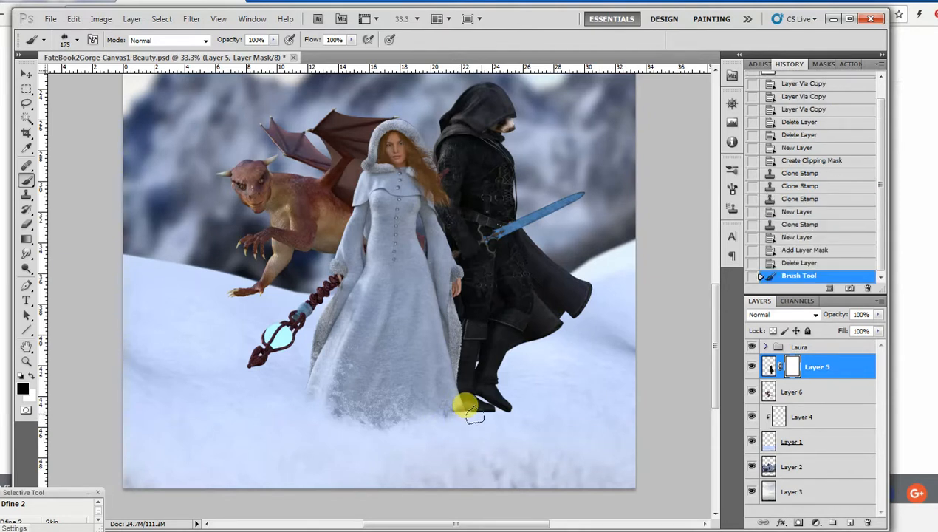
{"action": "mouse_move", "coordinate": [465, 407]}
{"action": "left_mouse_down"}
{"action": "mouse_move", "coordinate": [477, 416]}
{"action": "mouse_move", "coordinate": [470, 413]}
{"action": "left_mouse_up"}
{"action": "key", "text": "bracketleft"}
{"action": "key", "text": "bracketleft"}
{"action": "key", "text": "bracketleft"}
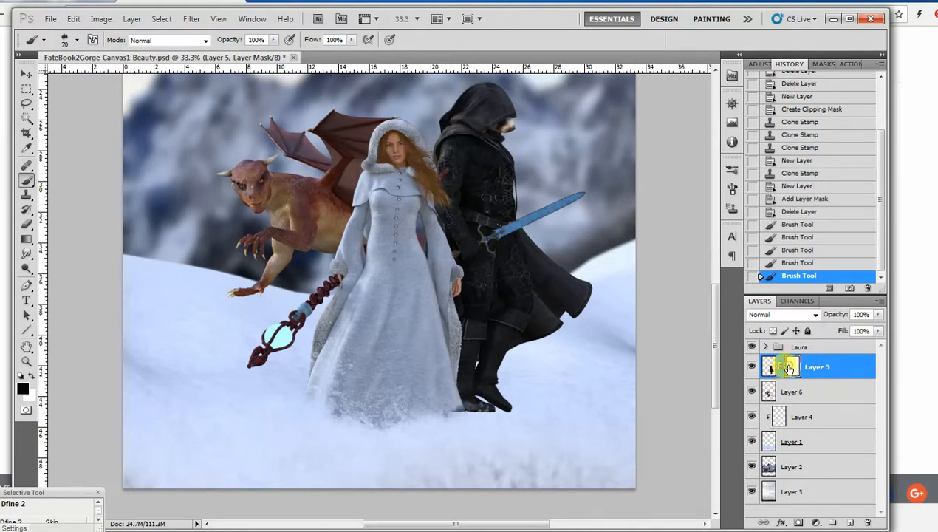
Dab the 33 px spatter brush along the soles of the swordsman's boots on Layer 5's mask to break up their edge
{"action": "key", "text": "ctrl+plus"}
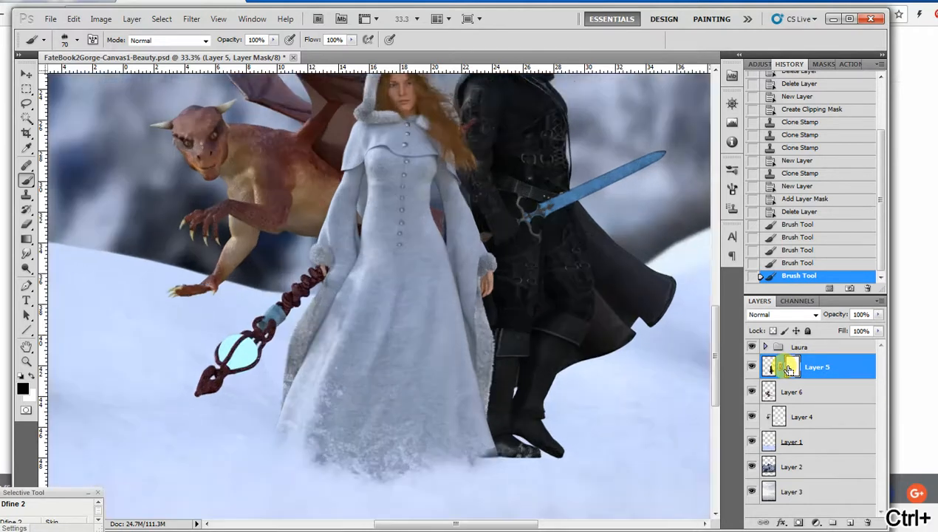
{"action": "left_click", "coordinate": [78, 44]}
{"action": "left_click", "coordinate": [49, 140]}
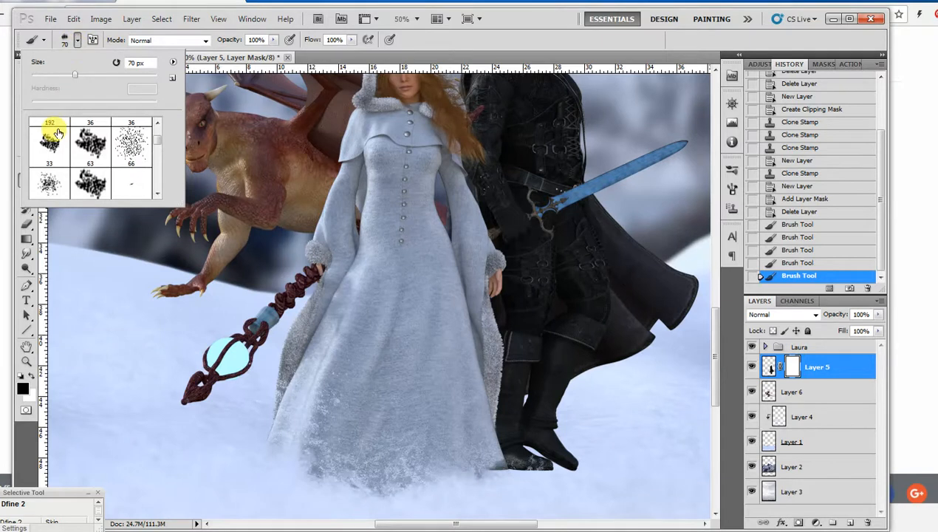
{"action": "left_click", "coordinate": [465, 63]}
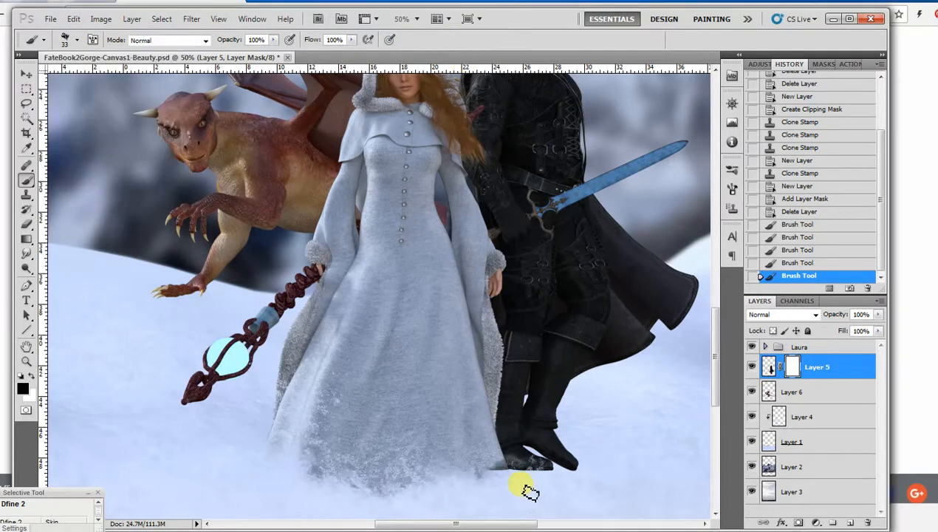
{"action": "left_click", "coordinate": [509, 469]}
{"action": "left_click", "coordinate": [509, 472]}
{"action": "left_click", "coordinate": [510, 469]}
{"action": "left_click", "coordinate": [513, 467]}
{"action": "left_click", "coordinate": [521, 469]}
{"action": "left_click", "coordinate": [521, 468]}
{"action": "left_click", "coordinate": [524, 467]}
{"action": "left_click", "coordinate": [528, 467]}
{"action": "left_click", "coordinate": [530, 467]}
{"action": "left_click", "coordinate": [532, 468]}
{"action": "left_click", "coordinate": [533, 470]}
{"action": "left_click", "coordinate": [537, 471]}
{"action": "left_click", "coordinate": [539, 470]}
{"action": "left_click", "coordinate": [541, 467]}
{"action": "left_click", "coordinate": [541, 464]}
{"action": "left_click", "coordinate": [546, 466]}
{"action": "left_click", "coordinate": [519, 463]}
{"action": "left_click", "coordinate": [500, 458]}
{"action": "left_click", "coordinate": [495, 476]}
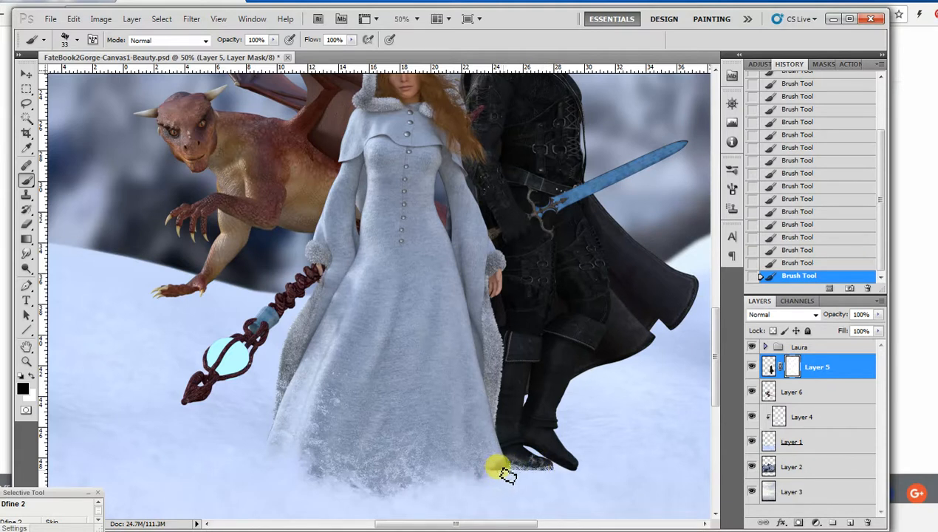
{"action": "left_click", "coordinate": [485, 468]}
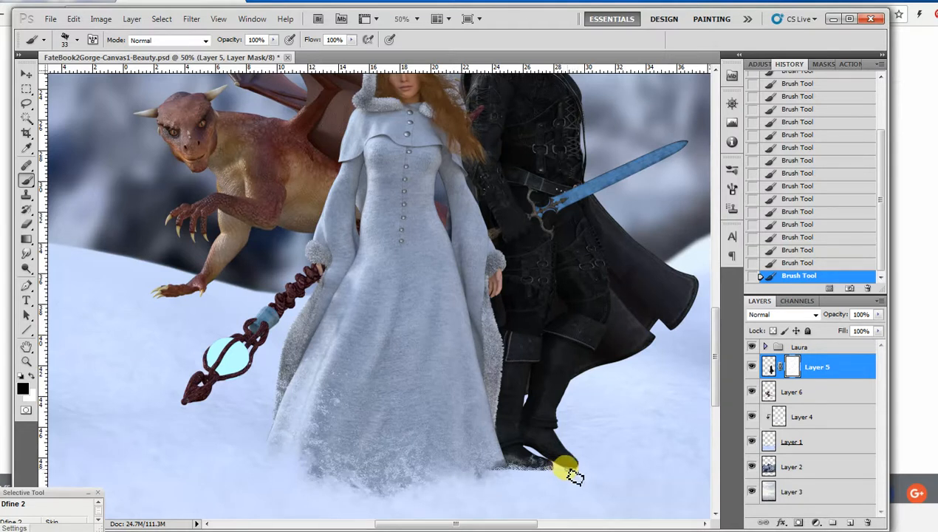
Choose the 1014 px textured tip, reduce it to 80 px and paint along the boot soles on Layer 5's mask
{"action": "left_click", "coordinate": [77, 42]}
{"action": "left_click_drag", "start_coordinate": [161, 138], "coordinate": [158, 184]}
{"action": "left_click", "coordinate": [89, 180]}
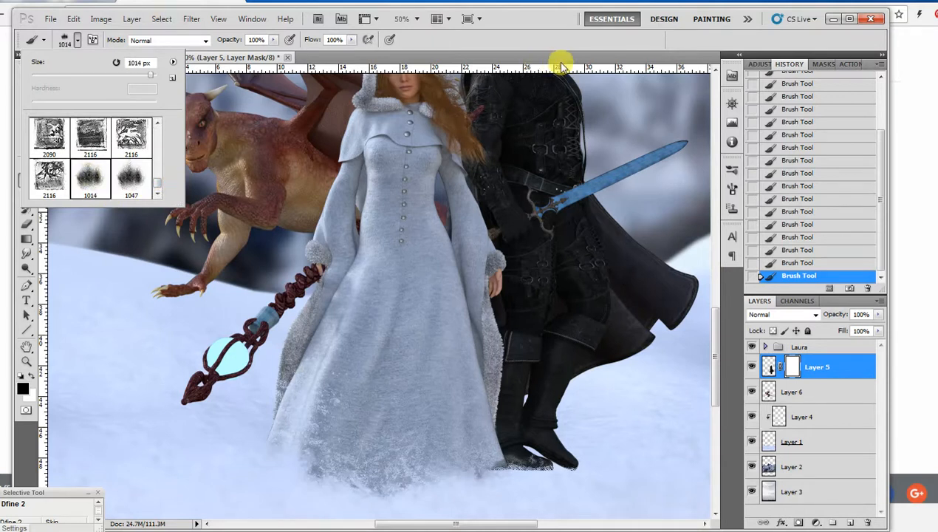
{"action": "left_click", "coordinate": [546, 33]}
{"action": "key", "text": "bracketleft"}
{"action": "key", "text": "bracketleft"}
{"action": "key", "text": "bracketleft"}
{"action": "key", "text": "bracketleft"}
{"action": "key", "text": "bracketleft"}
{"action": "key", "text": "bracketleft"}
{"action": "key", "text": "bracketleft"}
{"action": "key", "text": "bracketleft"}
{"action": "key", "text": "bracketleft"}
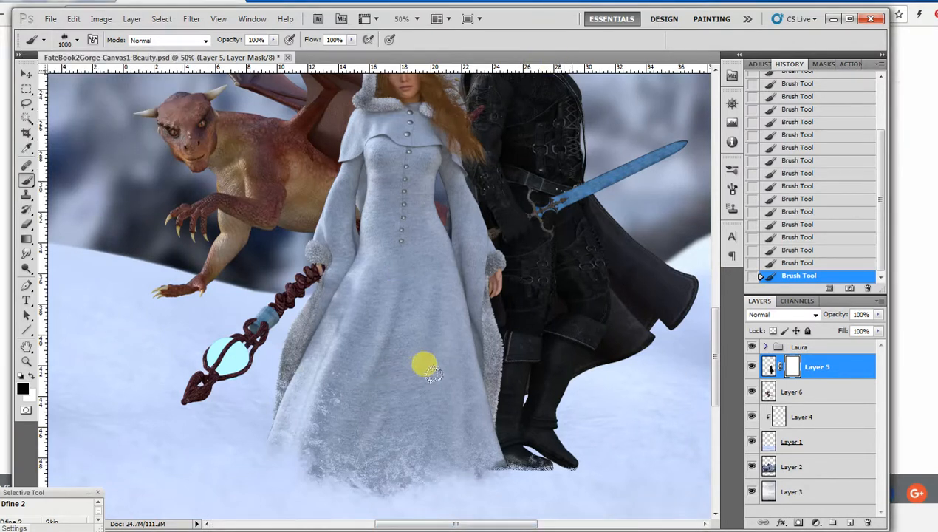
{"action": "key", "text": "bracketleft"}
{"action": "key", "text": "bracketleft"}
{"action": "key", "text": "bracketleft"}
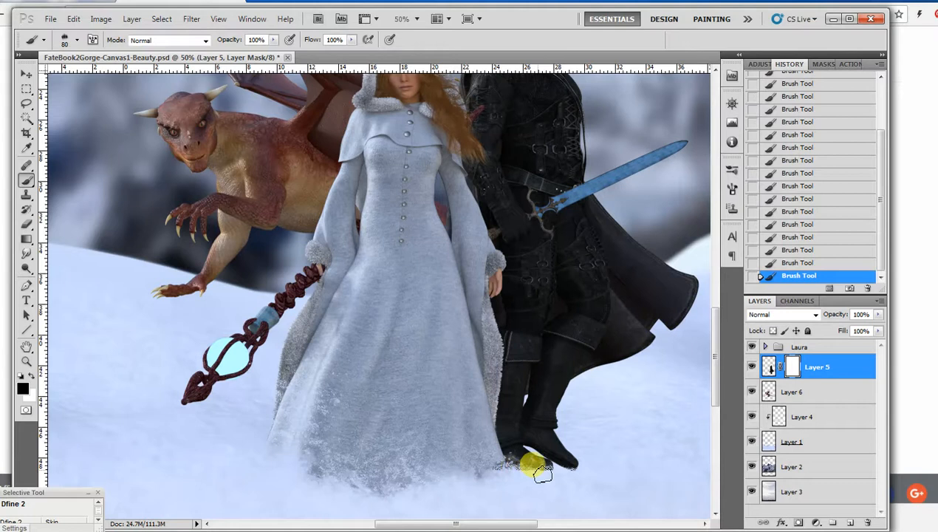
{"action": "mouse_move", "coordinate": [537, 473]}
{"action": "left_mouse_down"}
{"action": "mouse_move", "coordinate": [570, 465]}
{"action": "mouse_move", "coordinate": [551, 454]}
{"action": "mouse_move", "coordinate": [527, 476]}
{"action": "left_mouse_up"}
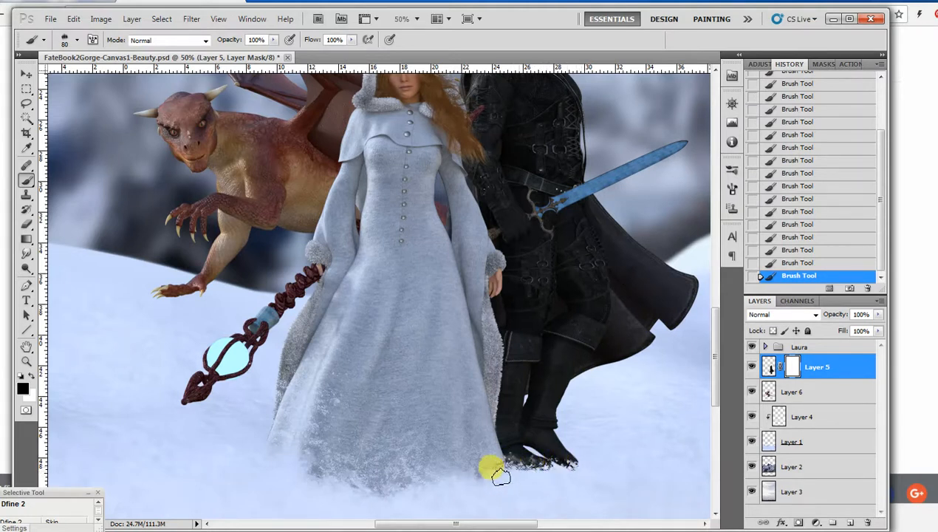
{"action": "mouse_move", "coordinate": [510, 470]}
{"action": "left_mouse_down"}
{"action": "mouse_move", "coordinate": [544, 482]}
{"action": "mouse_move", "coordinate": [532, 467]}
{"action": "left_mouse_up"}
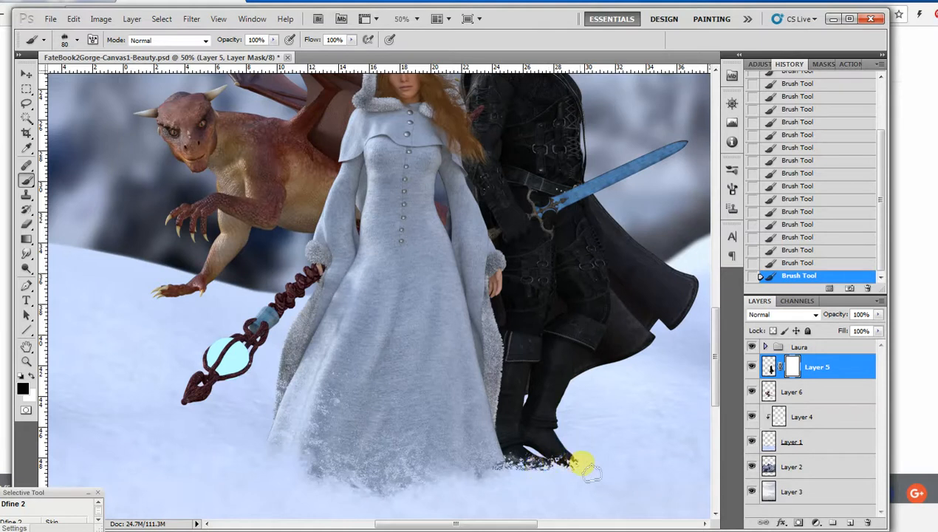
Enlarge the textured tip to 150 px and paint further over the lower edge of the boots on Layer 5's mask
{"action": "key", "text": "ctrl+minus"}
{"action": "key", "text": "ctrl+minus"}
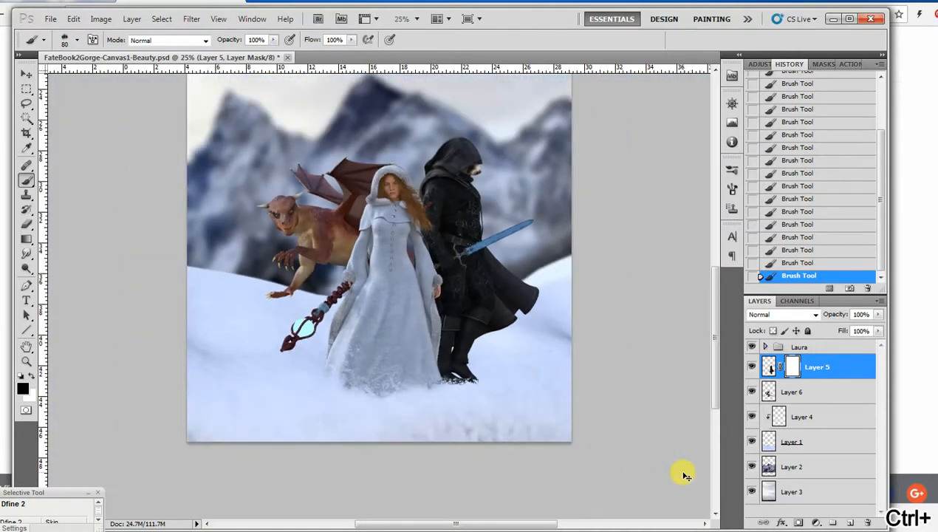
{"action": "key", "text": "ctrl+plus"}
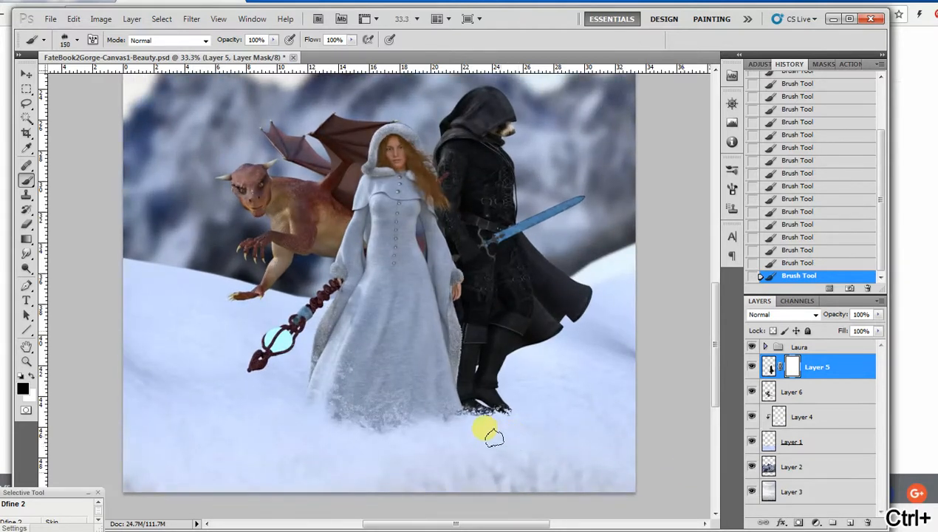
{"action": "key", "text": "bracketright"}
{"action": "mouse_move", "coordinate": [491, 435]}
{"action": "left_mouse_down"}
{"action": "mouse_move", "coordinate": [470, 409]}
{"action": "mouse_move", "coordinate": [504, 416]}
{"action": "mouse_move", "coordinate": [470, 408]}
{"action": "mouse_move", "coordinate": [486, 419]}
{"action": "mouse_move", "coordinate": [476, 425]}
{"action": "mouse_move", "coordinate": [480, 412]}
{"action": "mouse_move", "coordinate": [489, 420]}
{"action": "mouse_move", "coordinate": [505, 414]}
{"action": "mouse_move", "coordinate": [517, 433]}
{"action": "left_mouse_up"}
{"action": "mouse_move", "coordinate": [508, 400]}
{"action": "left_mouse_down"}
{"action": "mouse_move", "coordinate": [453, 403]}
{"action": "mouse_move", "coordinate": [493, 400]}
{"action": "mouse_move", "coordinate": [464, 393]}
{"action": "mouse_move", "coordinate": [384, 446]}
{"action": "left_mouse_up"}
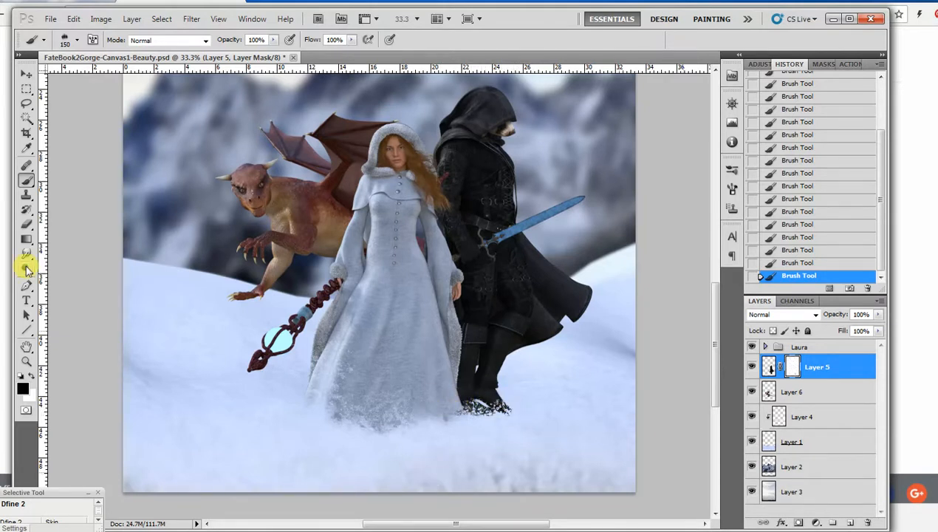
Switch to the soft round brush at 0% hardness, reduce it to 90 px and mask the ragged remnants beneath the boots
{"action": "left_click", "coordinate": [77, 41]}
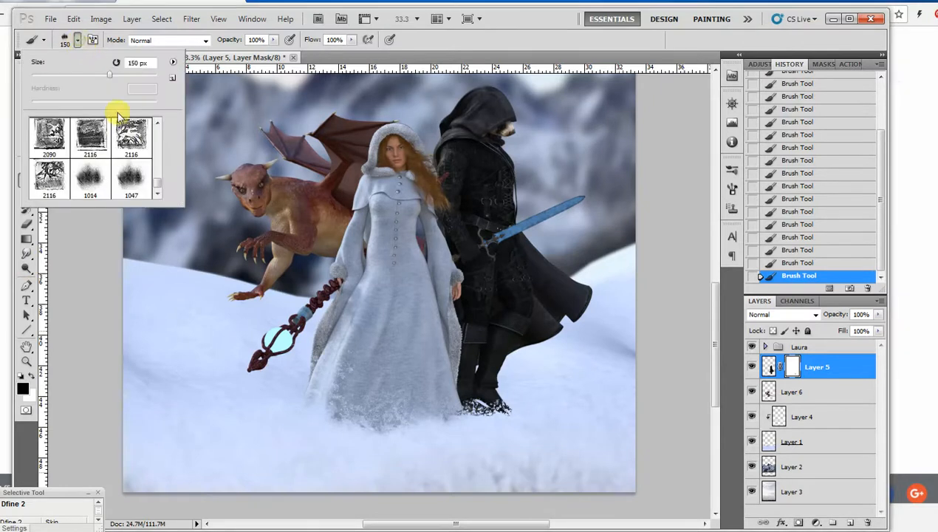
{"action": "left_click_drag", "start_coordinate": [153, 176], "coordinate": [158, 144]}
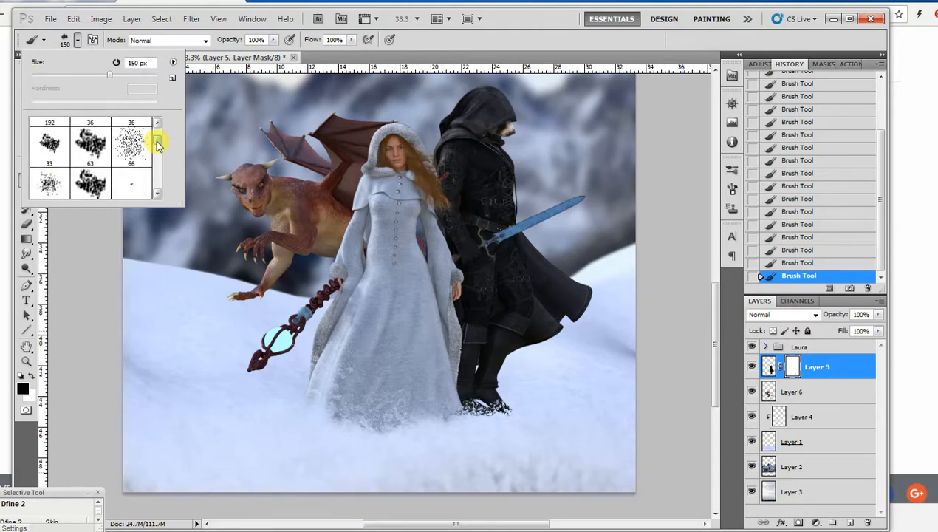
{"action": "left_click_drag", "start_coordinate": [158, 144], "coordinate": [158, 130]}
{"action": "left_click", "coordinate": [50, 127]}
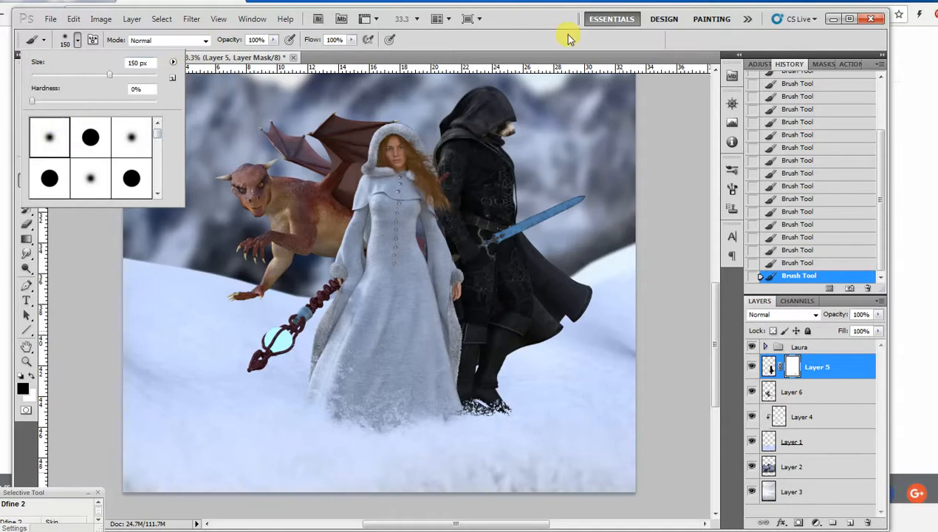
{"action": "left_click", "coordinate": [537, 40]}
{"action": "key", "text": "bracketleft"}
{"action": "key", "text": "bracketleft"}
{"action": "mouse_move", "coordinate": [470, 421]}
{"action": "left_mouse_down"}
{"action": "mouse_move", "coordinate": [497, 417]}
{"action": "mouse_move", "coordinate": [486, 411]}
{"action": "mouse_move", "coordinate": [458, 428]}
{"action": "mouse_move", "coordinate": [498, 425]}
{"action": "mouse_move", "coordinate": [506, 415]}
{"action": "mouse_move", "coordinate": [523, 422]}
{"action": "mouse_move", "coordinate": [513, 411]}
{"action": "mouse_move", "coordinate": [487, 416]}
{"action": "mouse_move", "coordinate": [465, 441]}
{"action": "mouse_move", "coordinate": [553, 473]}
{"action": "left_mouse_up"}
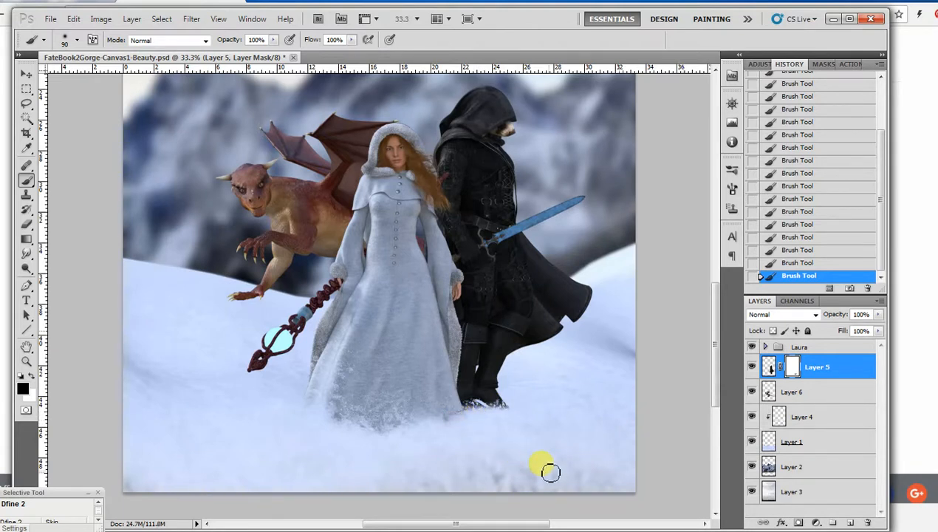
Enlarge the soft brush to 150 px and 200 px and fade the swordsman's feet into the snow on Layer 5's mask
{"action": "key", "text": "ctrl+minus"}
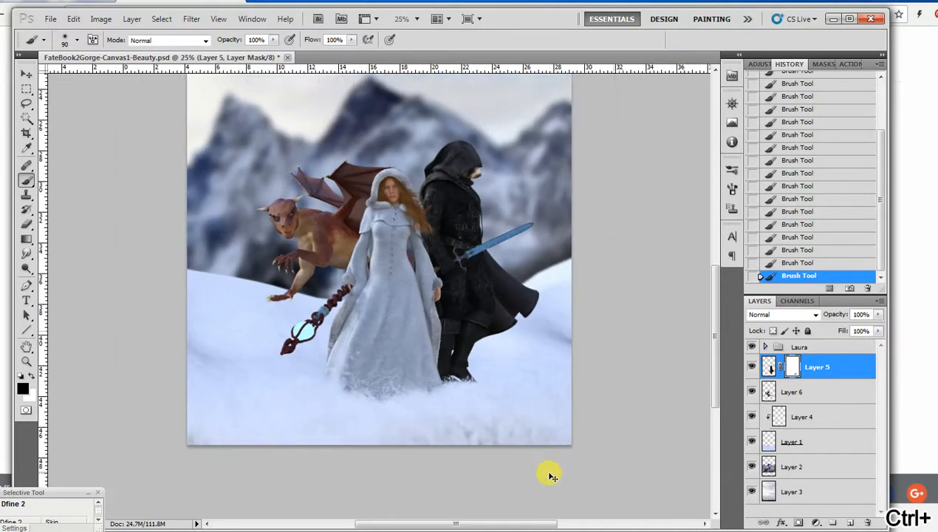
{"action": "key", "text": "ctrl+plus"}
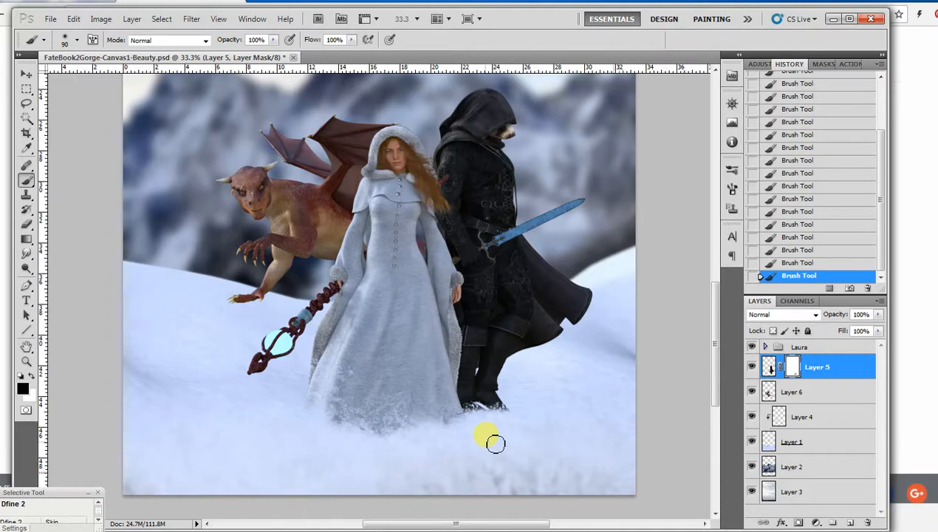
{"action": "key", "text": "bracketright"}
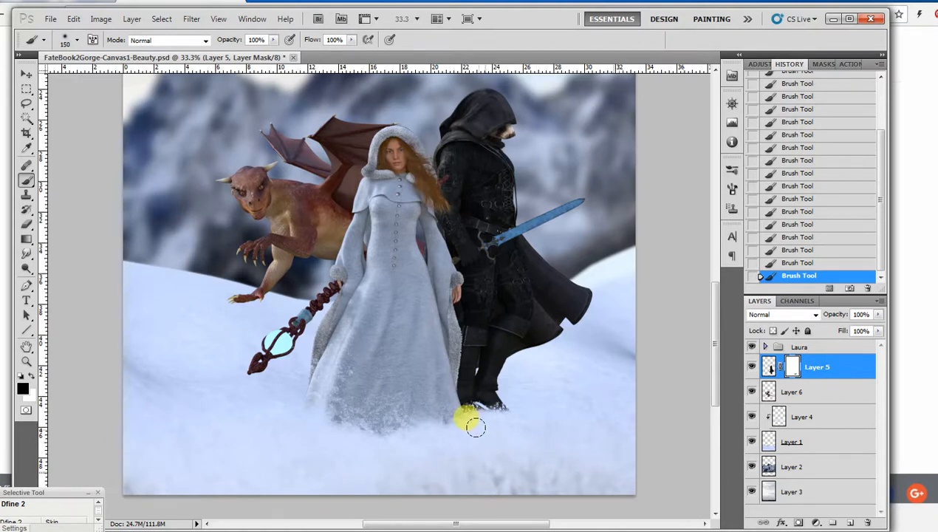
{"action": "mouse_move", "coordinate": [475, 428]}
{"action": "left_mouse_down"}
{"action": "mouse_move", "coordinate": [453, 408]}
{"action": "mouse_move", "coordinate": [463, 399]}
{"action": "mouse_move", "coordinate": [492, 411]}
{"action": "mouse_move", "coordinate": [521, 394]}
{"action": "mouse_move", "coordinate": [484, 399]}
{"action": "mouse_move", "coordinate": [303, 484]}
{"action": "left_mouse_up"}
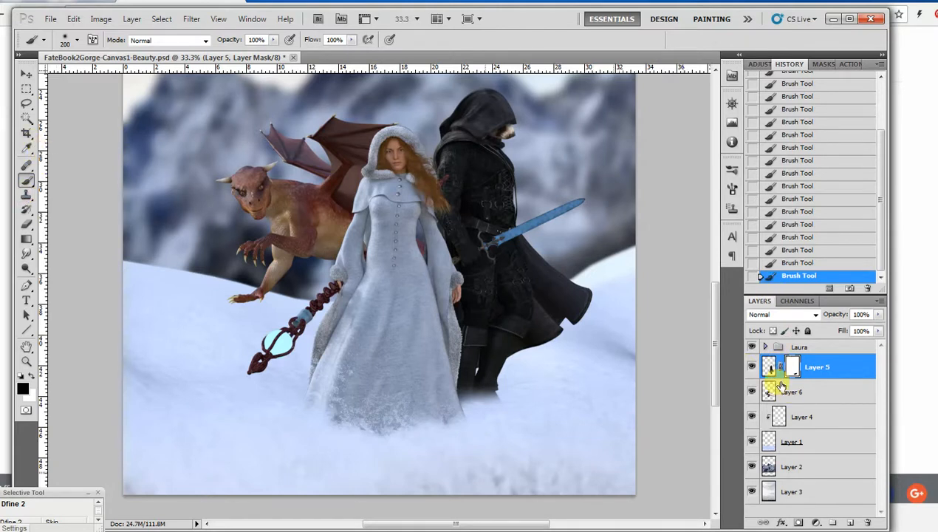
{"action": "left_click_drag", "start_coordinate": [550, 317], "coordinate": [560, 328]}
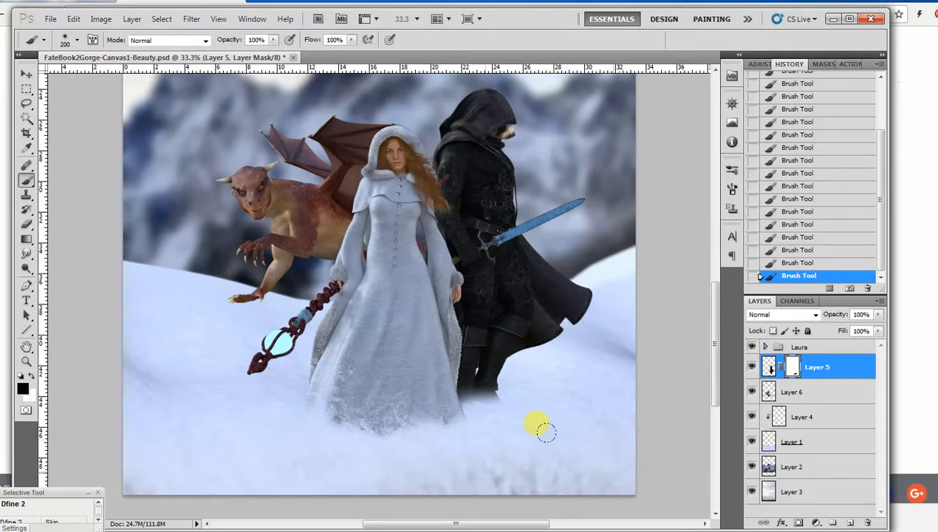
Choose the 1386 px splatter tip, reduce it to 175 px and paint a broken snow edge around the boots on Layer 5's mask
{"action": "left_click", "coordinate": [78, 41]}
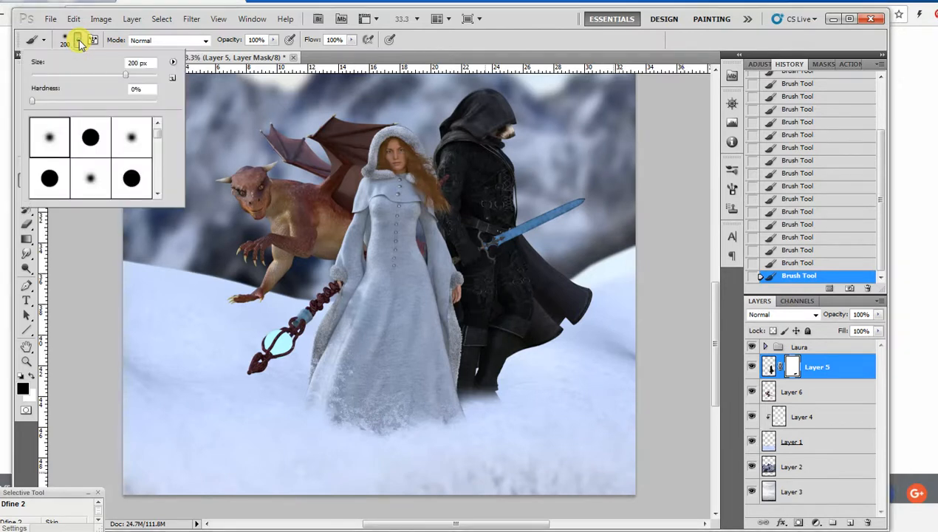
{"action": "left_click_drag", "start_coordinate": [156, 139], "coordinate": [161, 164]}
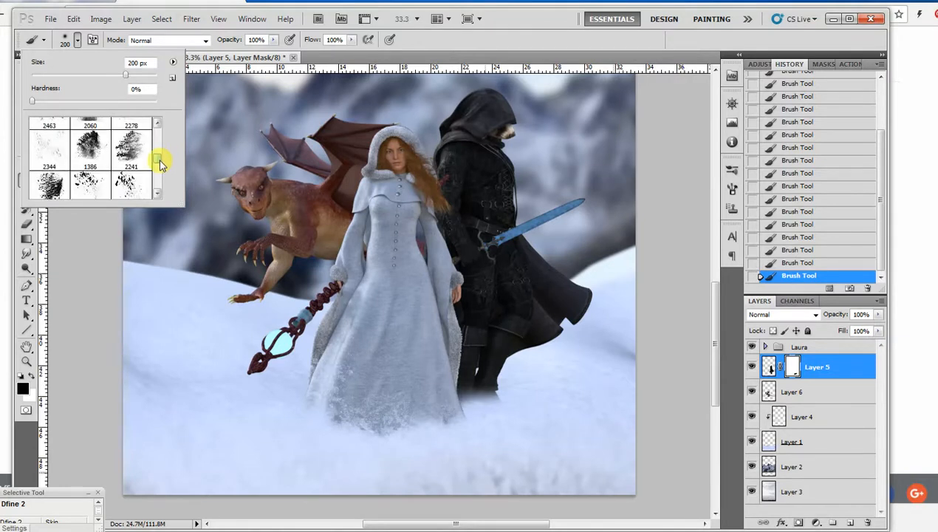
{"action": "left_click", "coordinate": [91, 141]}
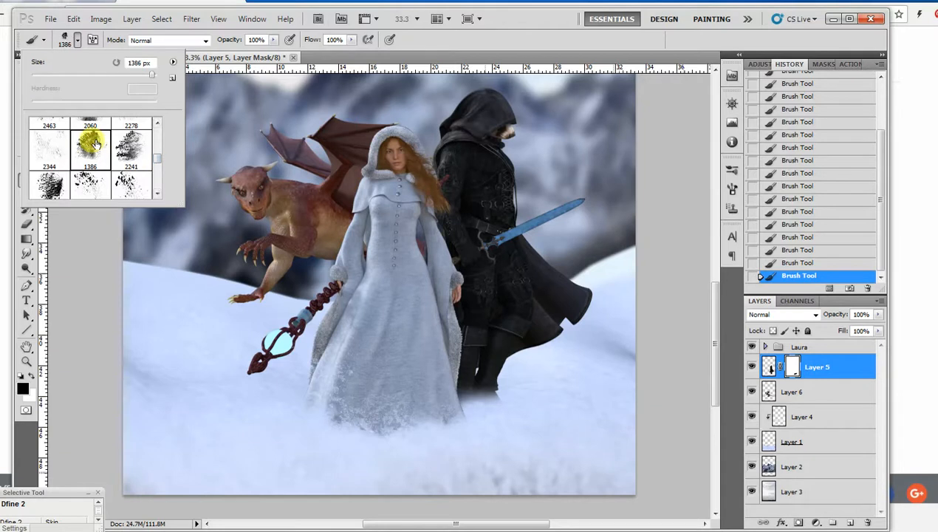
{"action": "left_click", "coordinate": [558, 33]}
{"action": "key", "text": "bracketleft"}
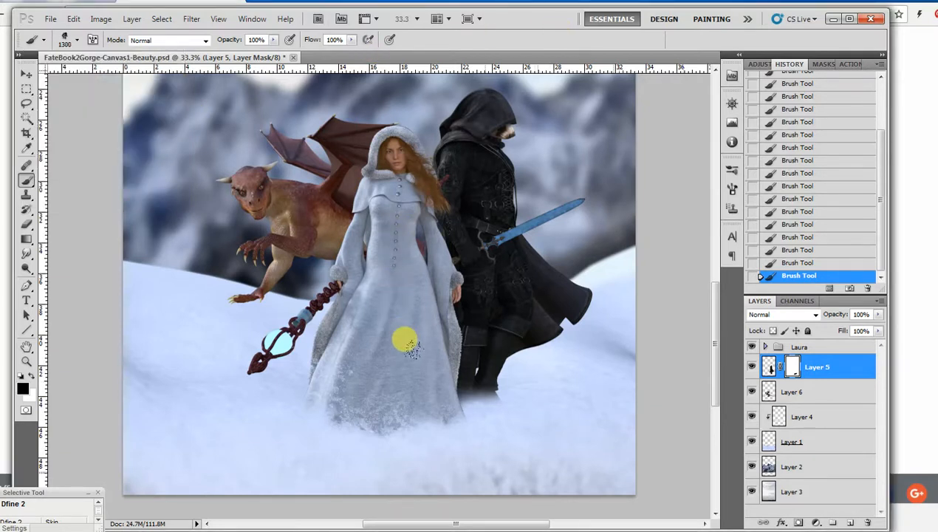
{"action": "key", "text": "bracketleft"}
{"action": "key", "text": "bracketleft"}
{"action": "key", "text": "bracketleft"}
{"action": "key", "text": "bracketleft"}
{"action": "key", "text": "bracketleft"}
{"action": "key", "text": "bracketleft"}
{"action": "key", "text": "bracketleft"}
{"action": "key", "text": "bracketleft"}
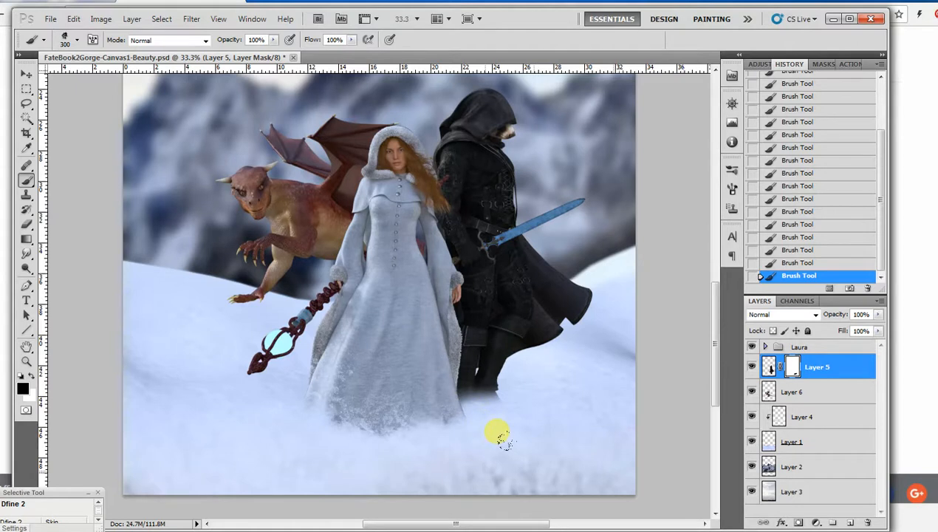
{"action": "key", "text": "bracketleft"}
{"action": "key", "text": "bracketleft"}
{"action": "key", "text": "bracketleft"}
{"action": "key", "text": "bracketleft"}
{"action": "key", "text": "bracketleft"}
{"action": "mouse_move", "coordinate": [458, 392]}
{"action": "left_mouse_down"}
{"action": "mouse_move", "coordinate": [441, 389]}
{"action": "mouse_move", "coordinate": [496, 403]}
{"action": "mouse_move", "coordinate": [495, 392]}
{"action": "mouse_move", "coordinate": [464, 428]}
{"action": "mouse_move", "coordinate": [566, 504]}
{"action": "left_mouse_up"}
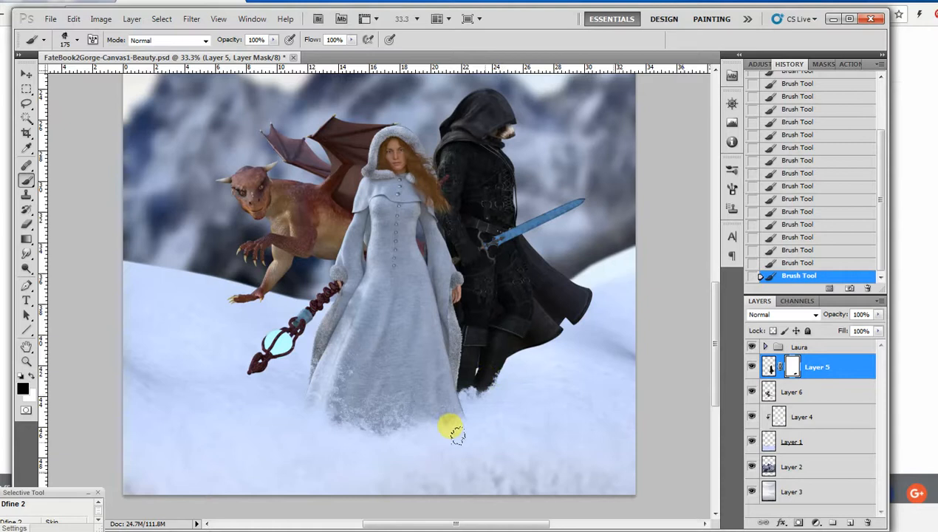
Revert the most recent brush strokes through the history and repaint the snow edge at the boots with the 175 px splatter tip
{"action": "key", "text": "ctrl+minus"}
{"action": "key", "text": "ctrl+minus"}
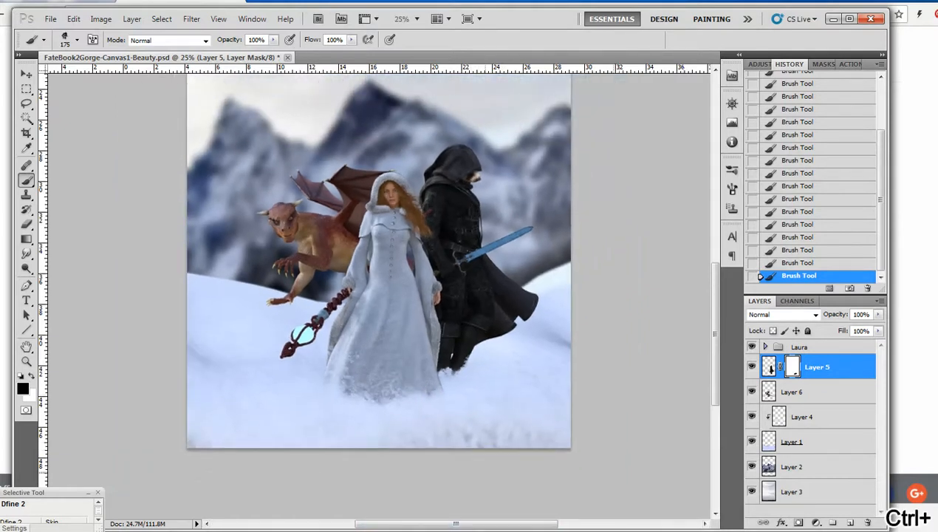
{"action": "key", "text": "ctrl+plus"}
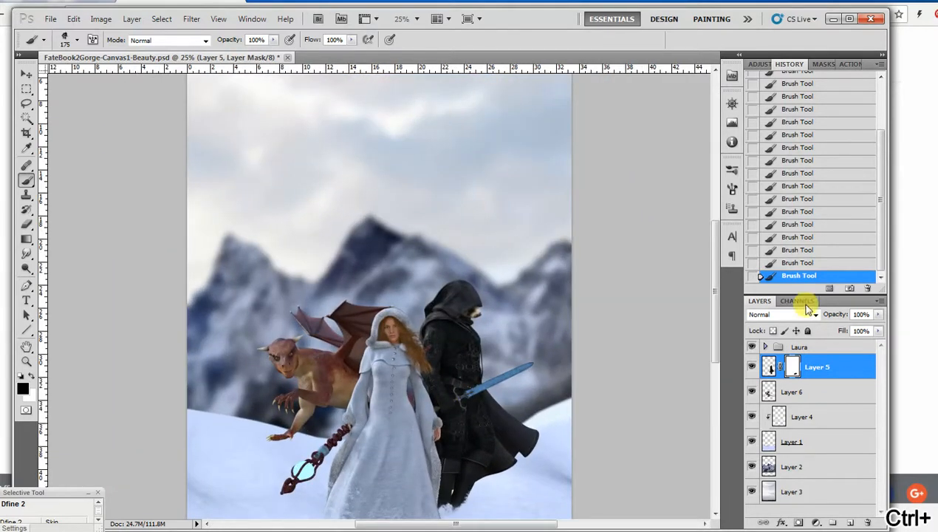
{"action": "left_click", "coordinate": [806, 250]}
{"action": "left_click", "coordinate": [814, 236]}
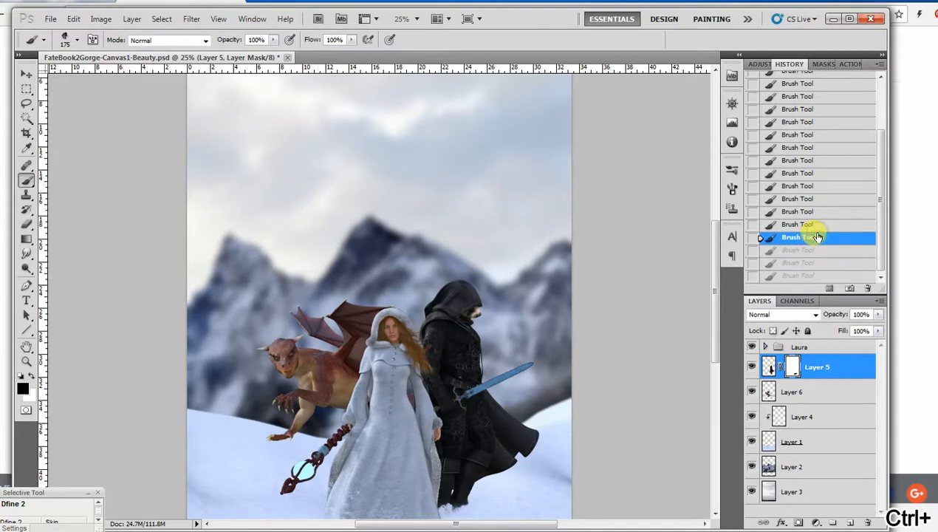
{"action": "left_click", "coordinate": [809, 212]}
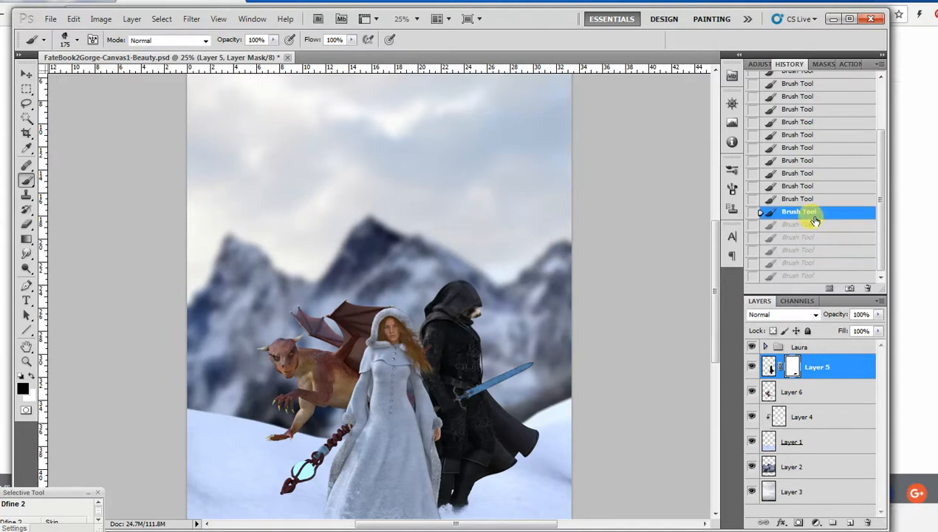
{"action": "left_click", "coordinate": [812, 186]}
{"action": "left_click", "coordinate": [811, 160]}
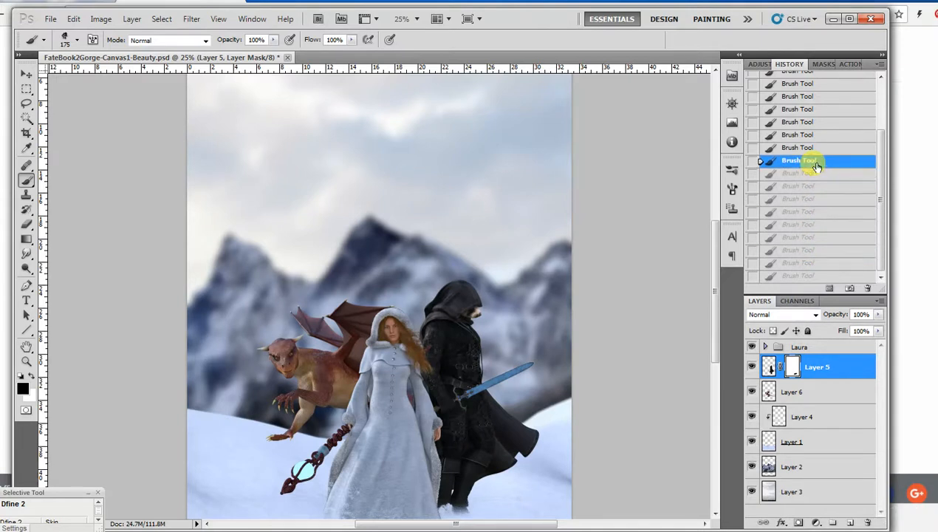
{"action": "left_click", "coordinate": [803, 136]}
{"action": "left_click_drag", "start_coordinate": [717, 279], "coordinate": [713, 317]}
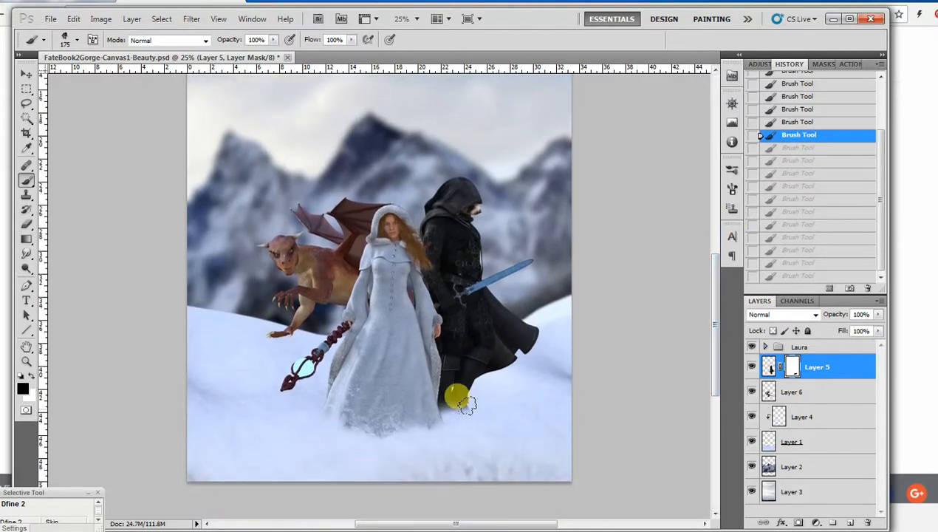
{"action": "mouse_move", "coordinate": [461, 398]}
{"action": "left_mouse_down"}
{"action": "mouse_move", "coordinate": [447, 424]}
{"action": "mouse_move", "coordinate": [472, 424]}
{"action": "mouse_move", "coordinate": [477, 384]}
{"action": "left_mouse_up"}
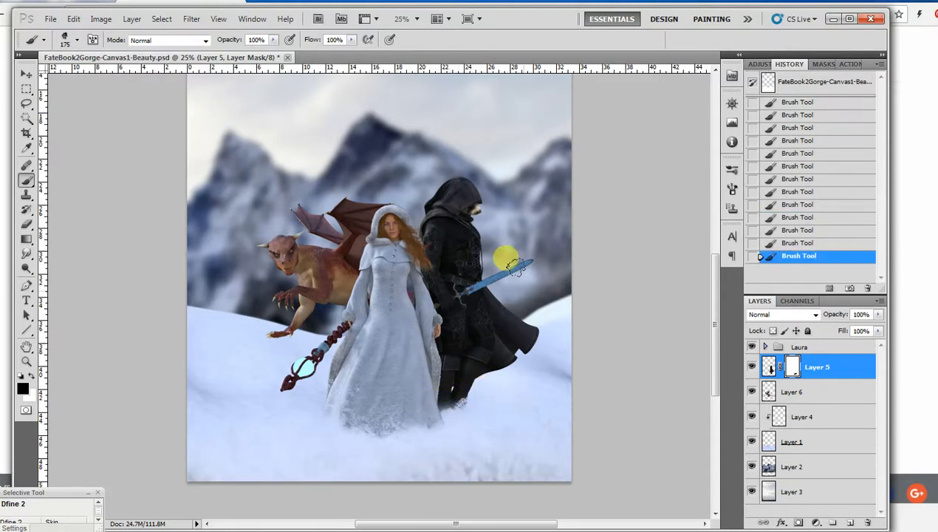
Choose the 1797 px splatter brush tip and reduce it to 400 px
{"action": "left_click", "coordinate": [77, 40]}
{"action": "left_click", "coordinate": [88, 185]}
{"action": "left_click", "coordinate": [438, 42]}
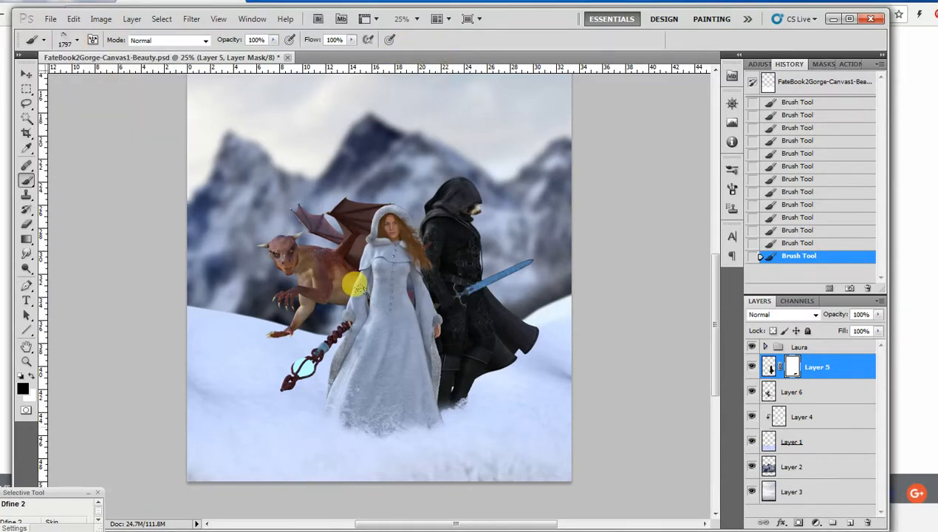
{"action": "key", "text": "["}
{"action": "key", "text": "["}
{"action": "key", "text": "["}
{"action": "key", "text": "["}
{"action": "key", "text": "["}
{"action": "key", "text": "["}
{"action": "key", "text": "["}
{"action": "key", "text": "["}
{"action": "key", "text": "["}
{"action": "key", "text": "["}
{"action": "key", "text": "["}
{"action": "key", "text": "["}
{"action": "key", "text": "["}
{"action": "key", "text": "["}
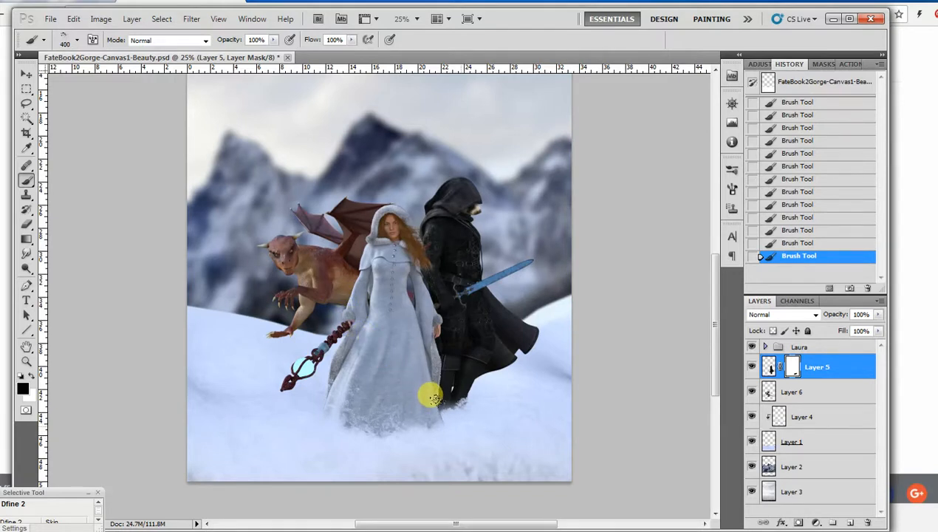
Try masking the lower boots on Layer 5 with the 400 px splatter tip at full opacity, undoing each stroke
{"action": "left_click_drag", "start_coordinate": [432, 396], "coordinate": [444, 408]}
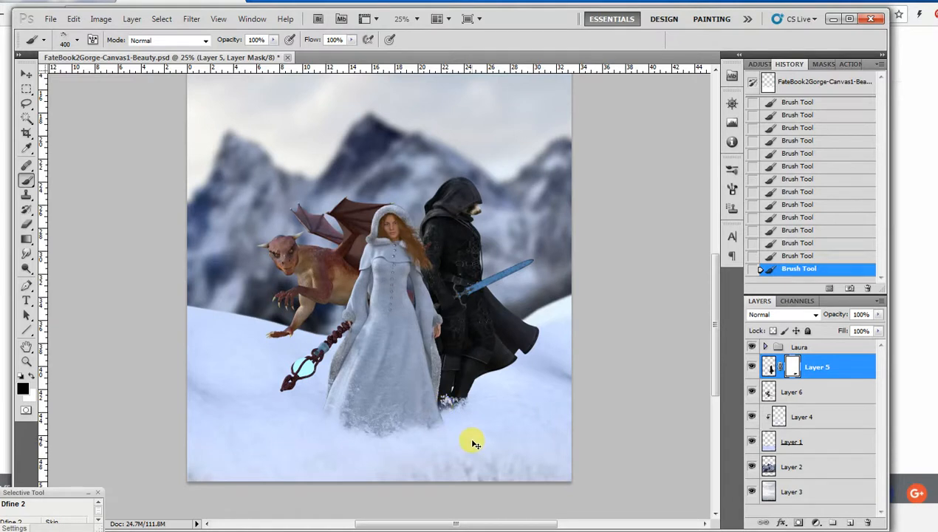
{"action": "key", "text": "ctrl+z"}
{"action": "left_click_drag", "start_coordinate": [435, 403], "coordinate": [442, 414]}
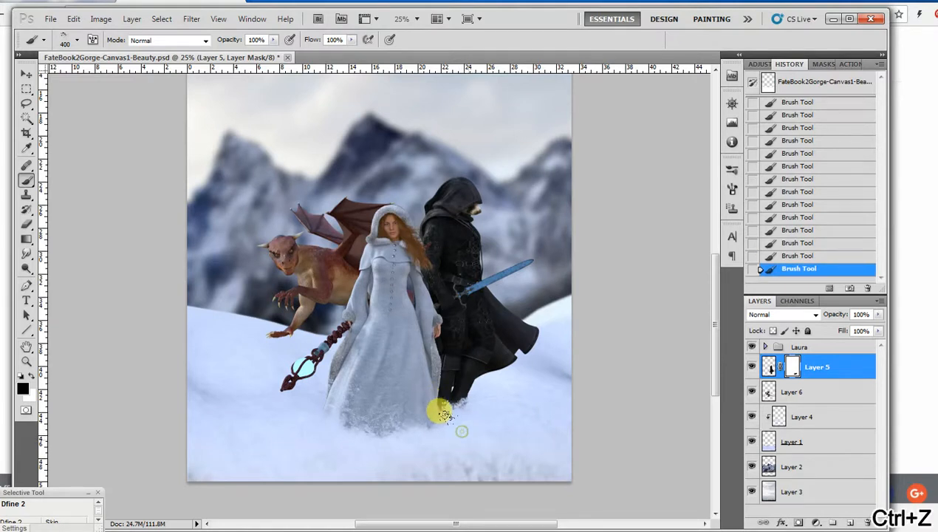
{"action": "key", "text": "ctrl+z"}
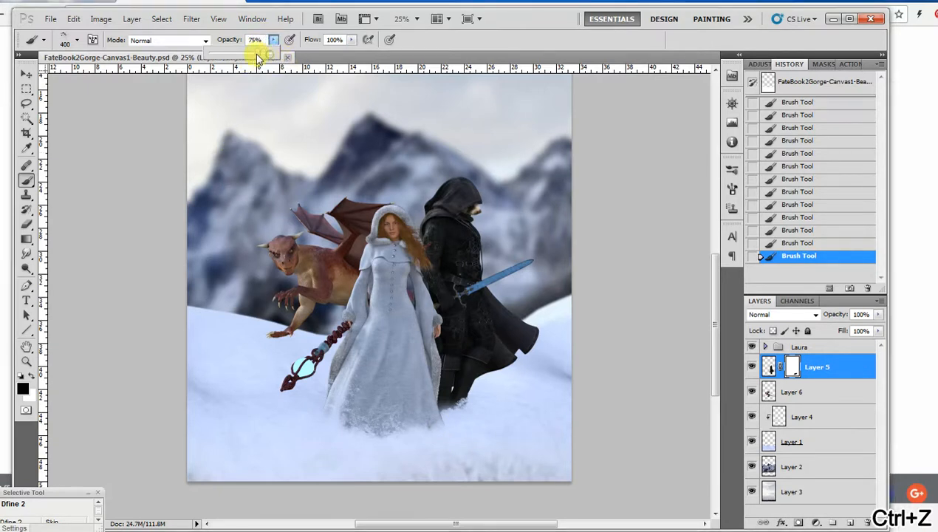
Set the brush to 57% opacity and 62% flow and dab light snow splatter over the swordsman's boots on Layer 5's mask
{"action": "left_click_drag", "start_coordinate": [258, 58], "coordinate": [247, 59]}
{"action": "left_click", "coordinate": [352, 40]}
{"action": "left_click_drag", "start_coordinate": [360, 54], "coordinate": [326, 59]}
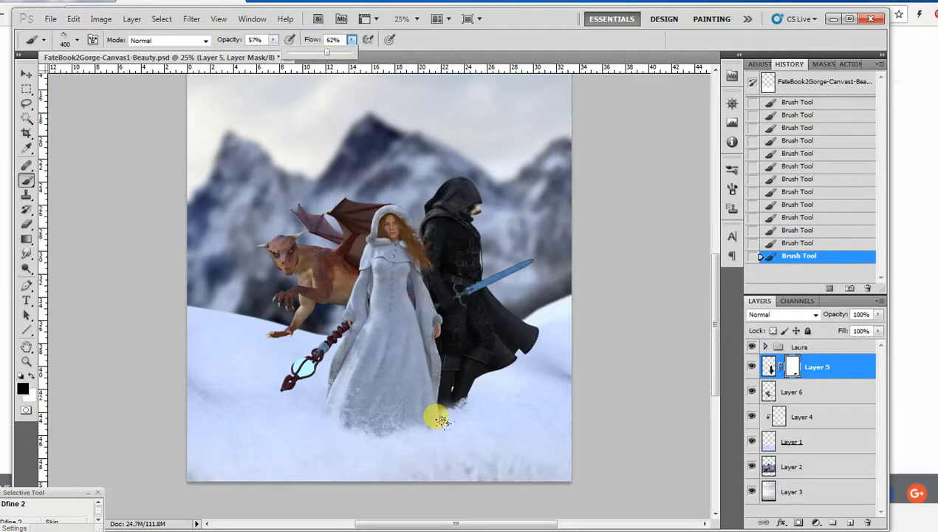
{"action": "left_click", "coordinate": [433, 407]}
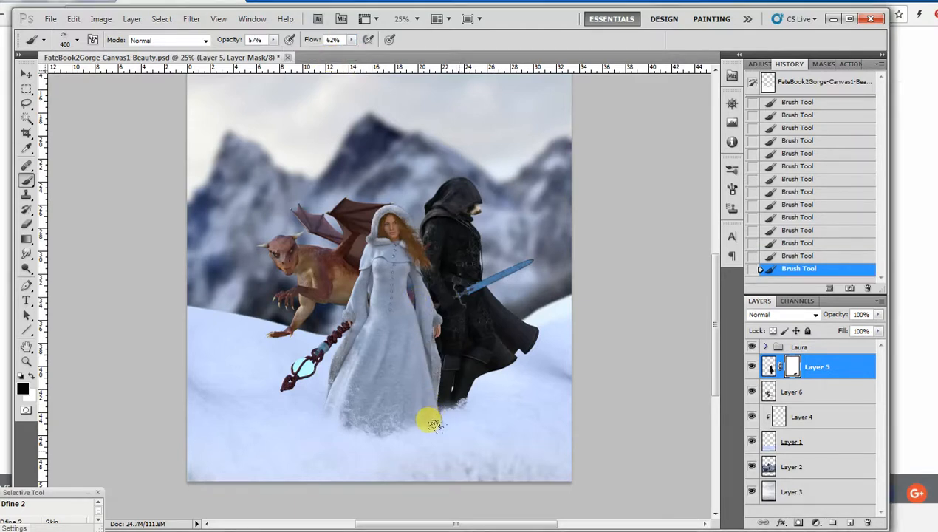
{"action": "left_click", "coordinate": [430, 406]}
{"action": "left_click", "coordinate": [439, 403]}
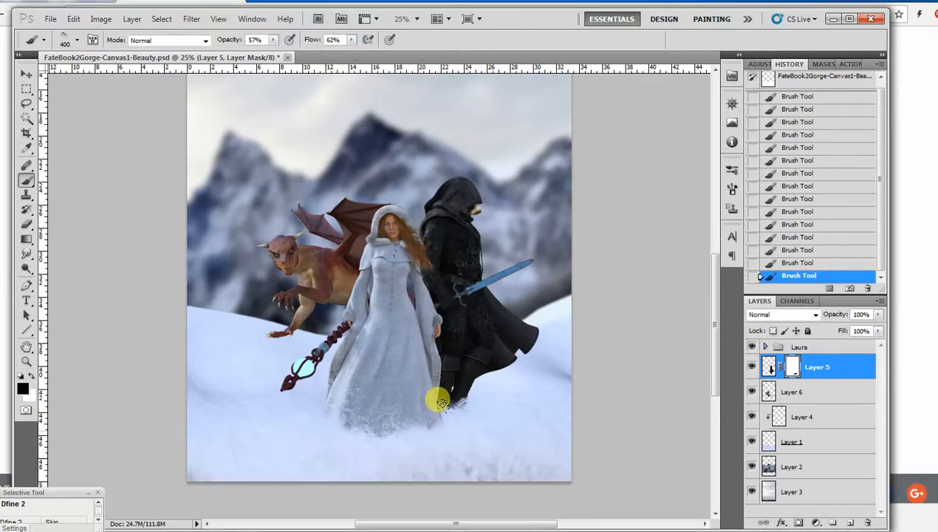
{"action": "left_click", "coordinate": [448, 404]}
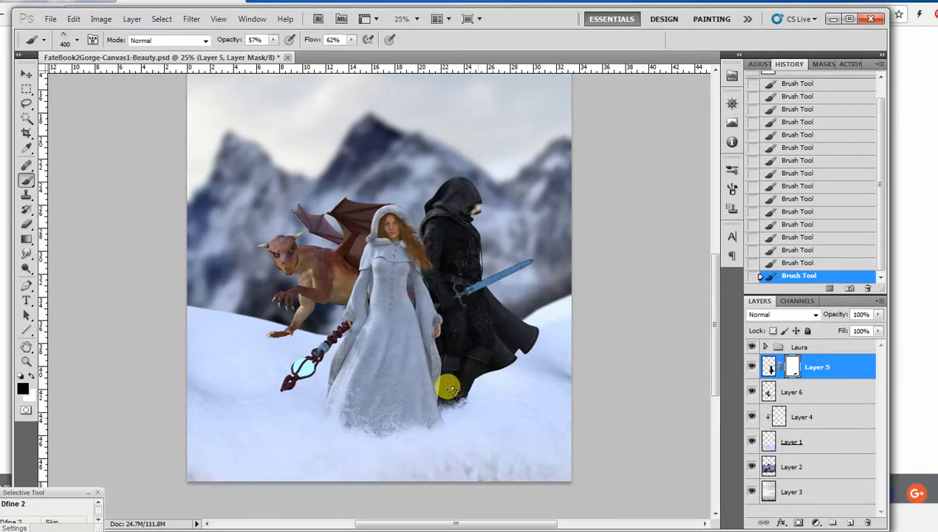
{"action": "left_click", "coordinate": [455, 396]}
{"action": "left_click", "coordinate": [444, 418]}
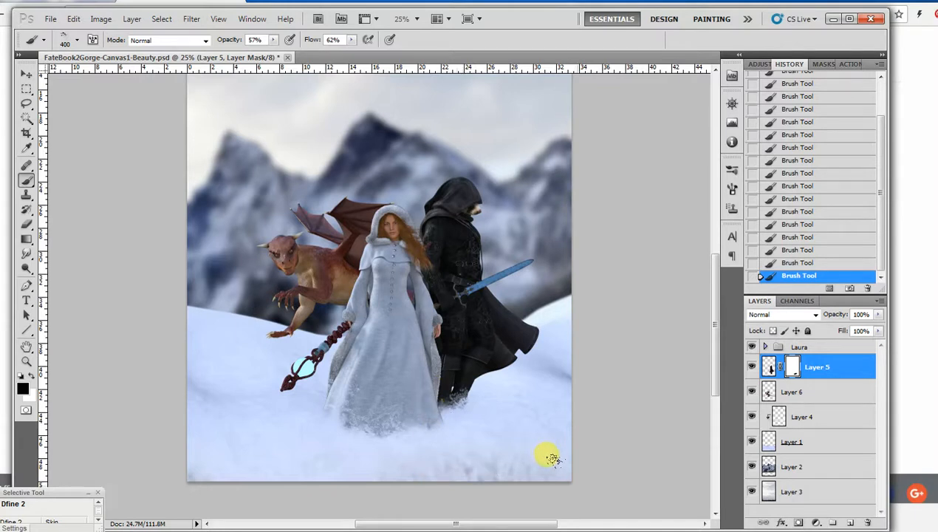
Review the blend around the swordsman's boots and switch to the Move tool
{"action": "key", "text": "ctrl+plus"}
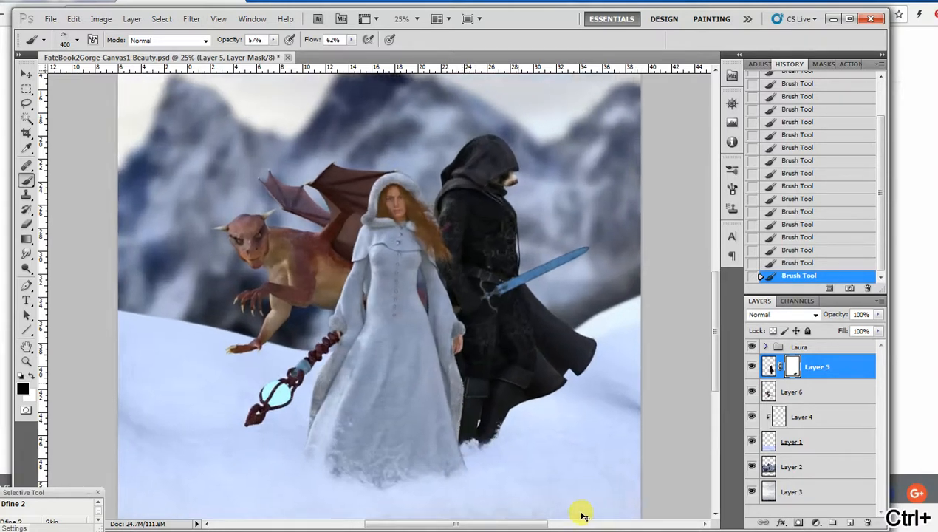
{"action": "key", "text": "ctrl+minus"}
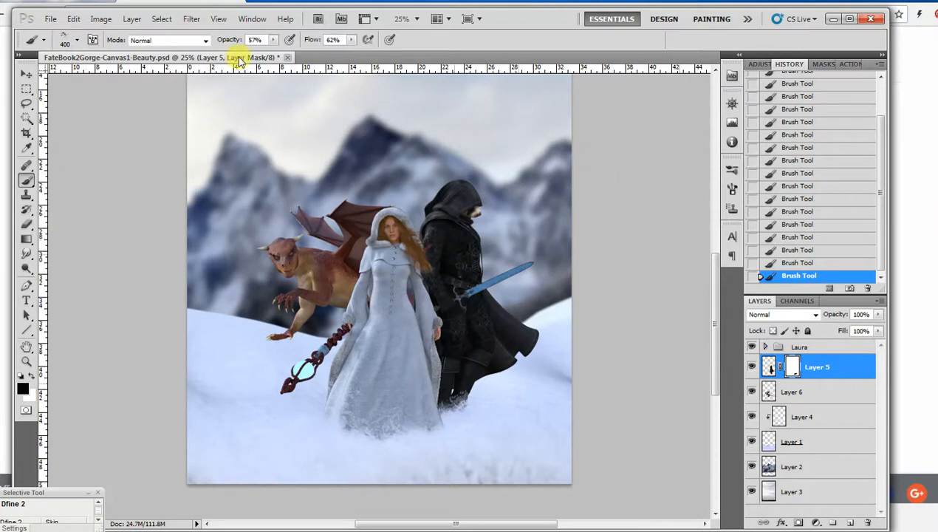
{"action": "left_click", "coordinate": [27, 77]}
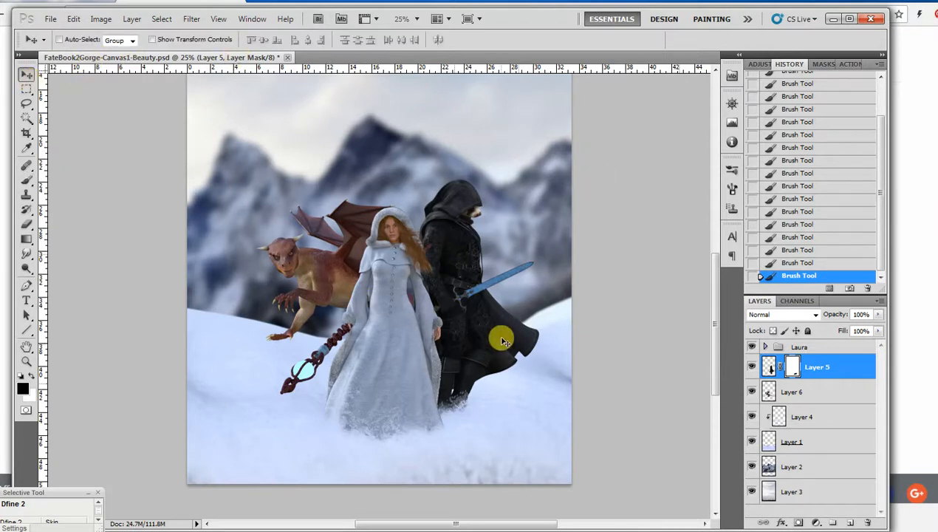